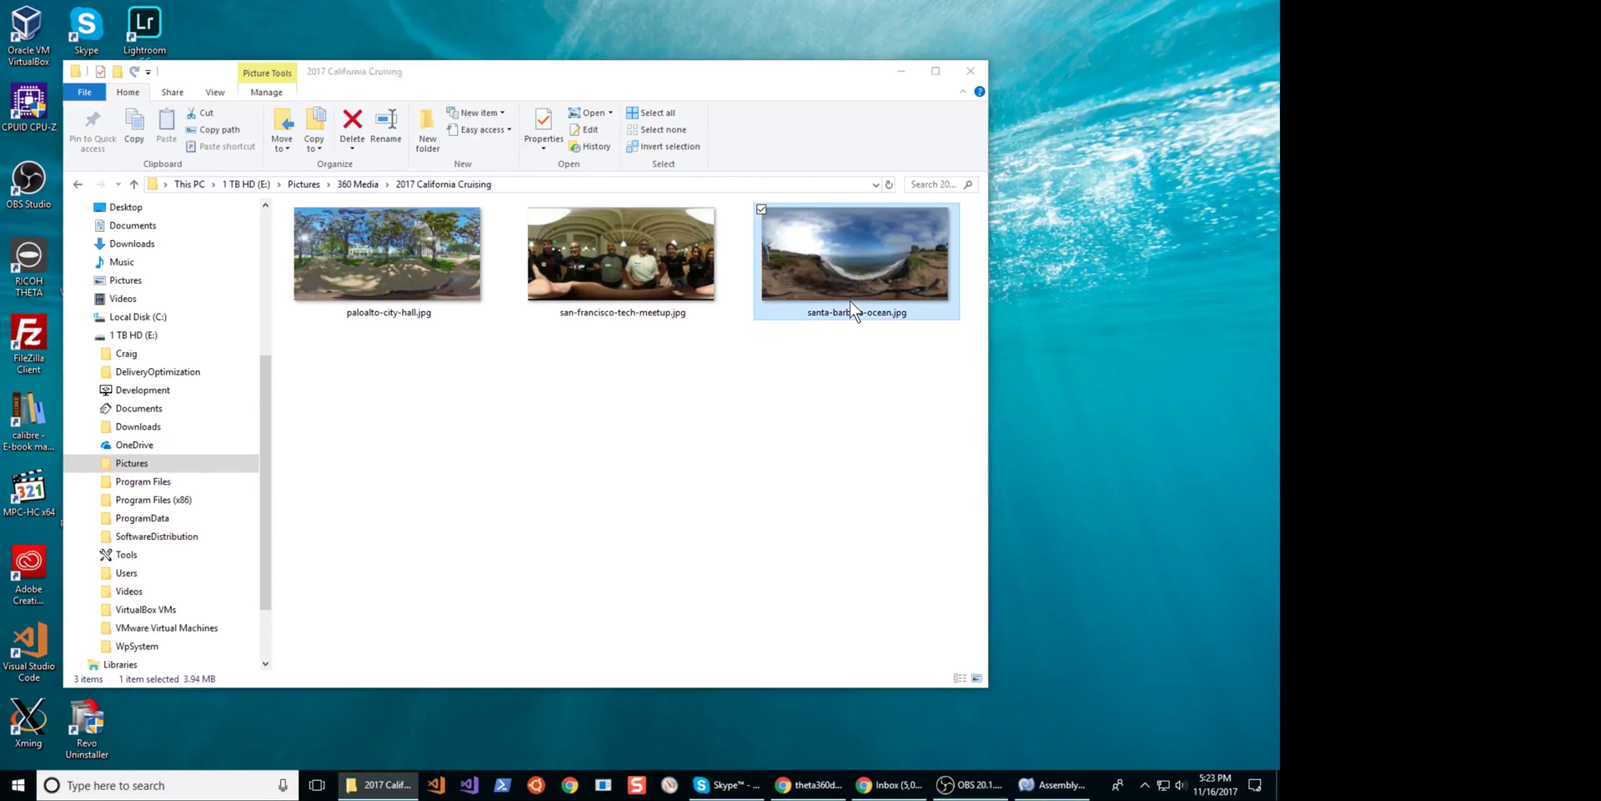
Preview the santa-barbara-ocean, paloalto-city-hall and san-francisco-tech-meetup 360 photos
double_click(849, 300)
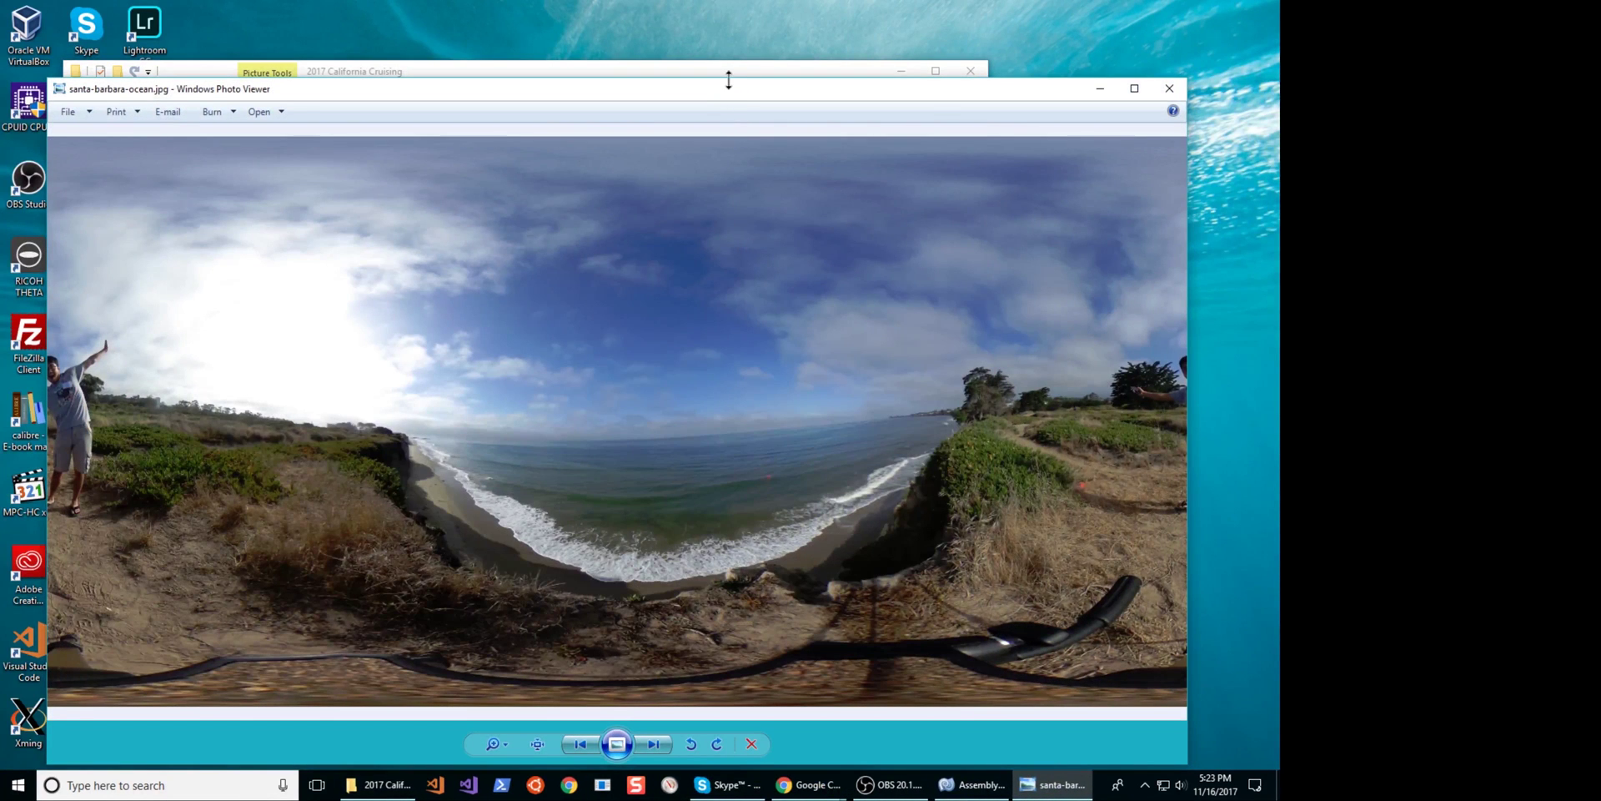
click(729, 73)
double_click(432, 242)
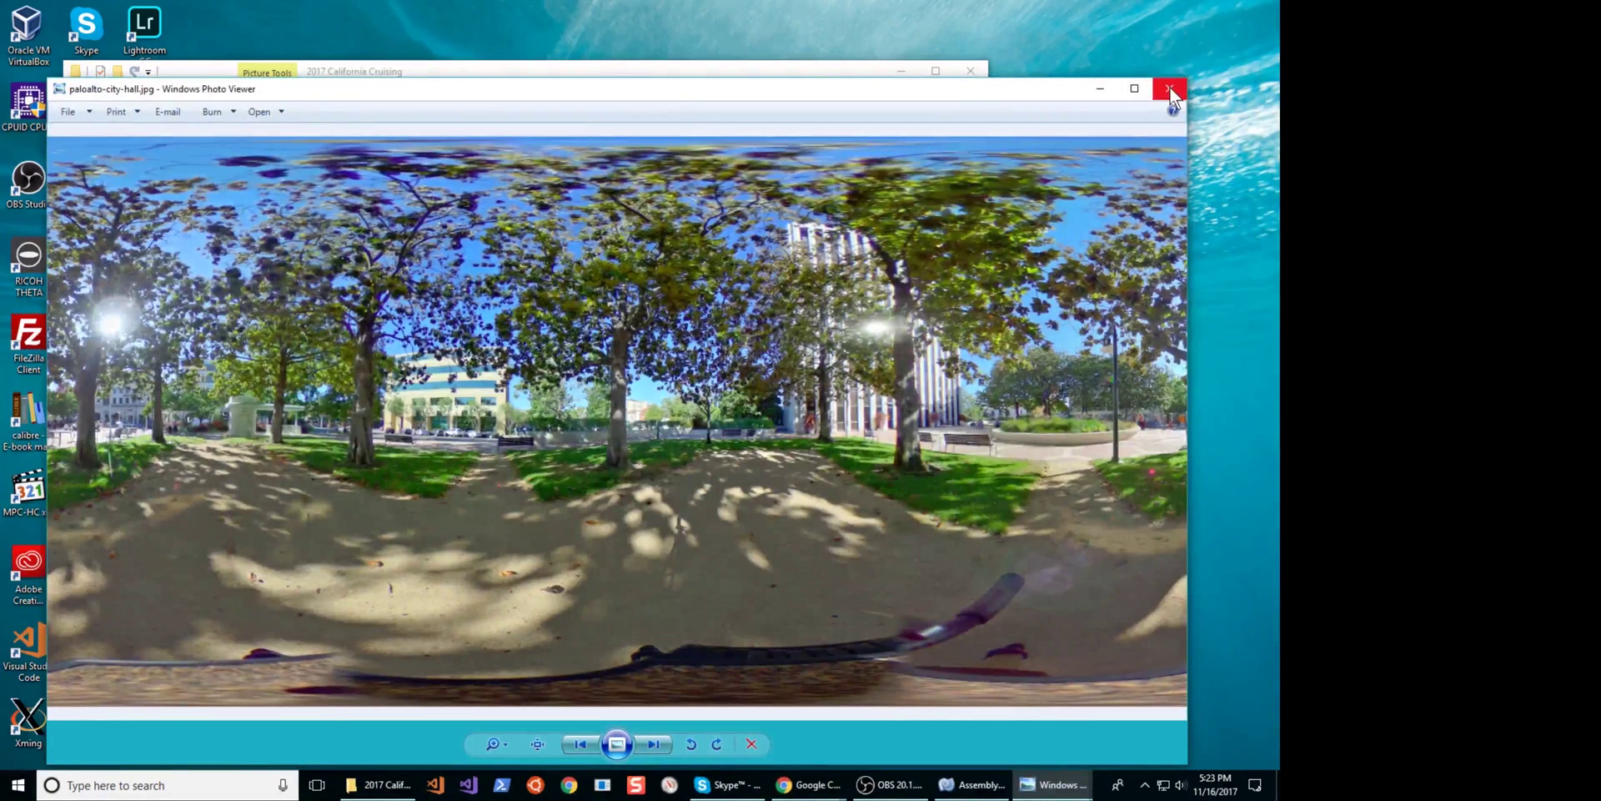
click(1169, 87)
double_click(669, 238)
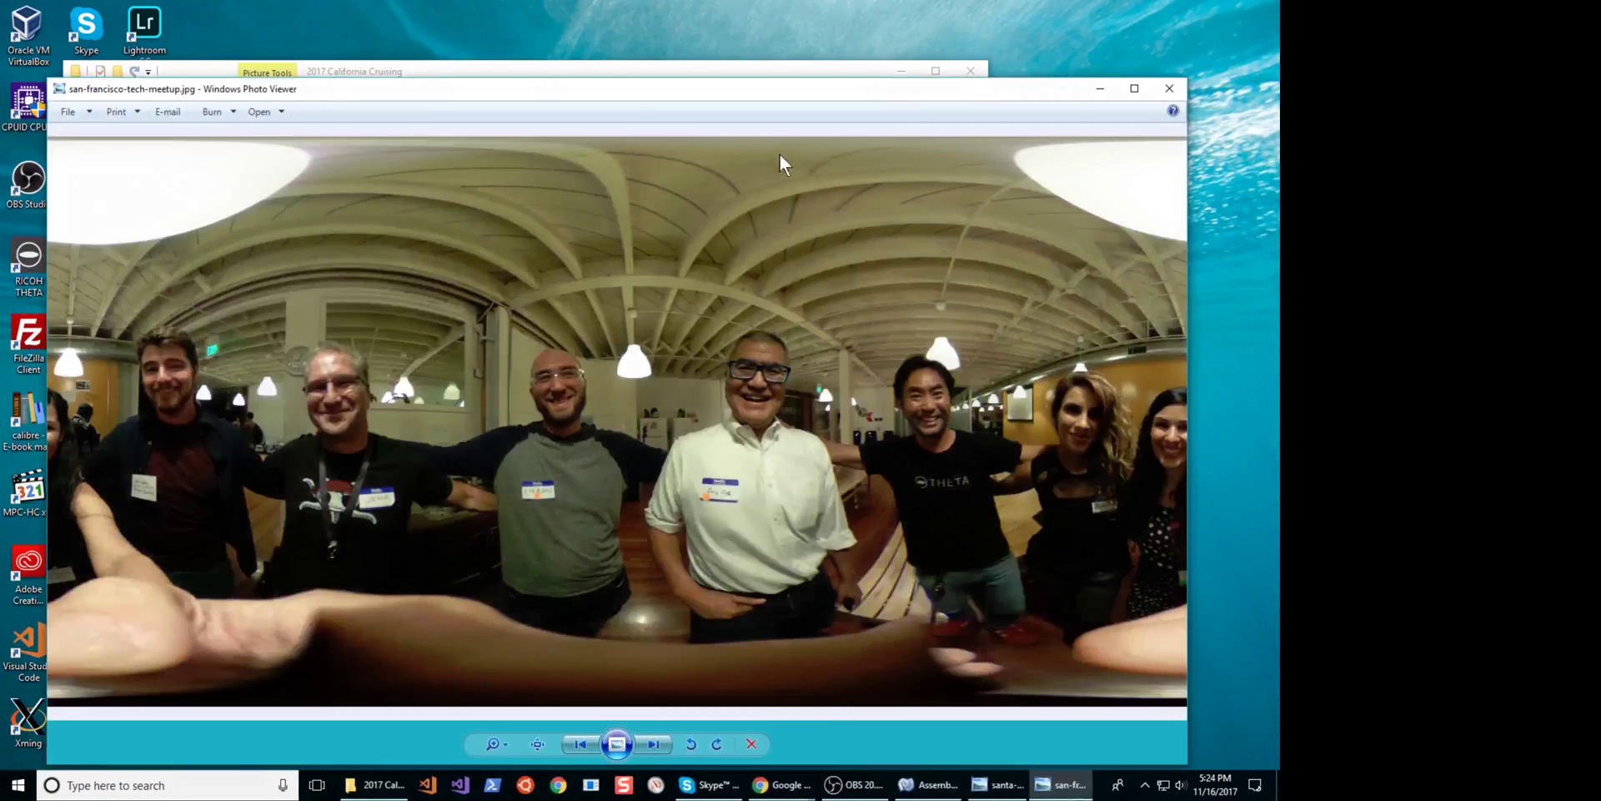
click(1175, 85)
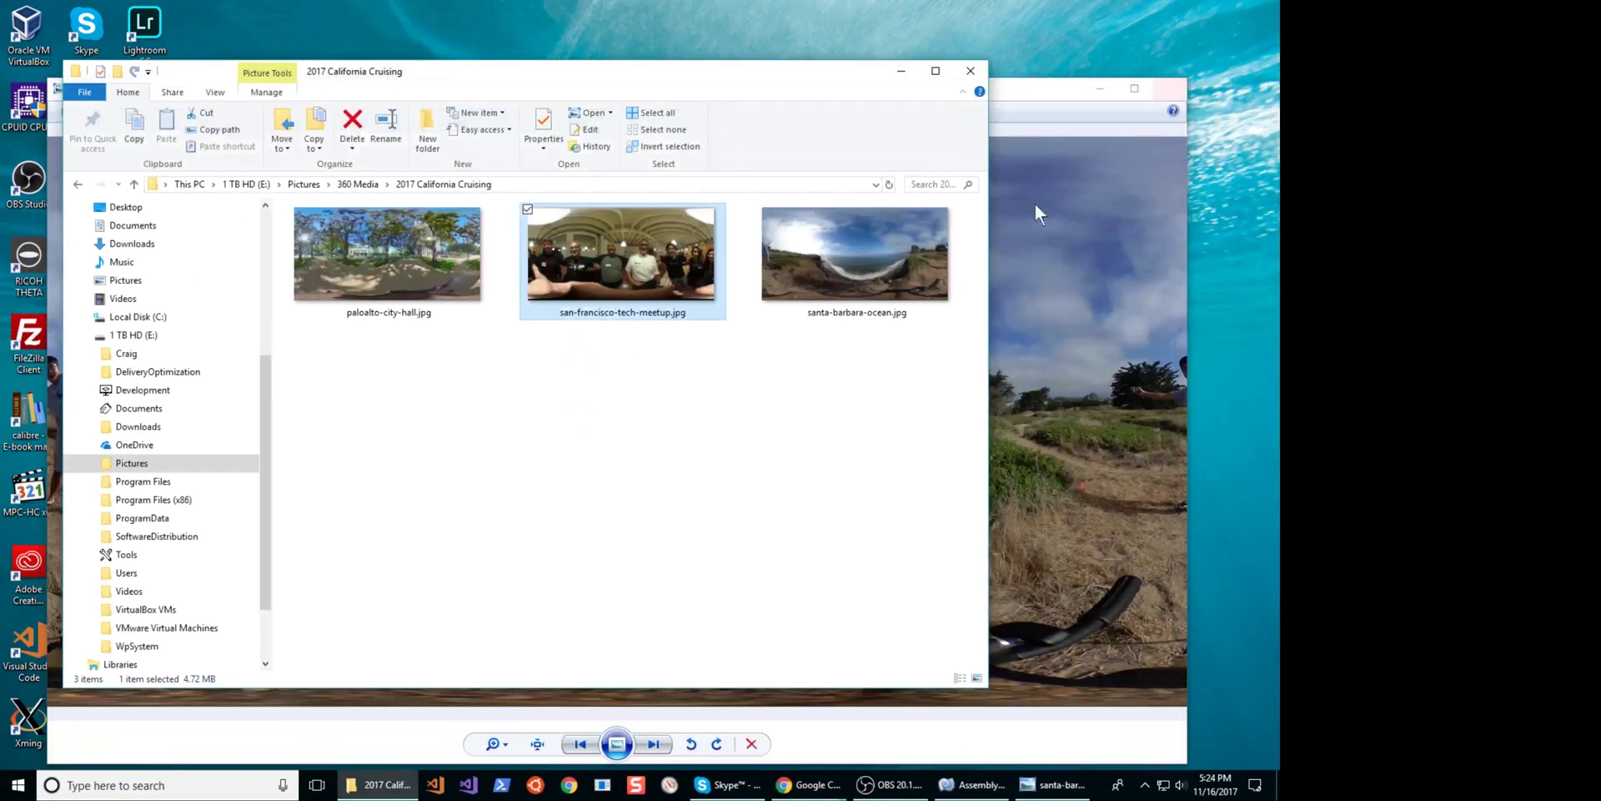
double_click(941, 216)
click(1175, 92)
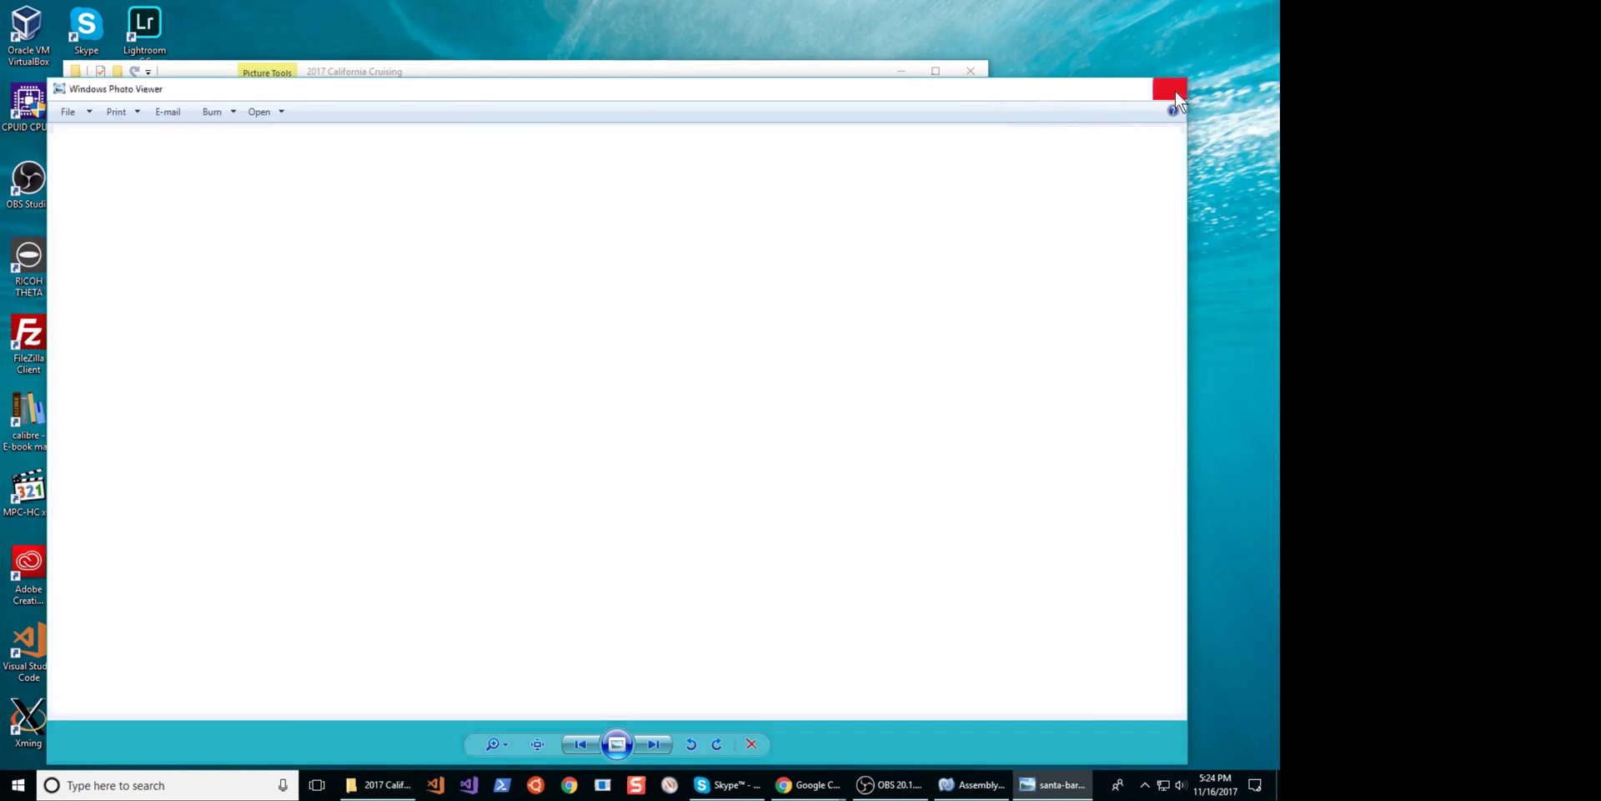
Launch Unity from the desktop shortcut and create a new 3D project named Cali-Cruise
drag(627, 68, 737, 62)
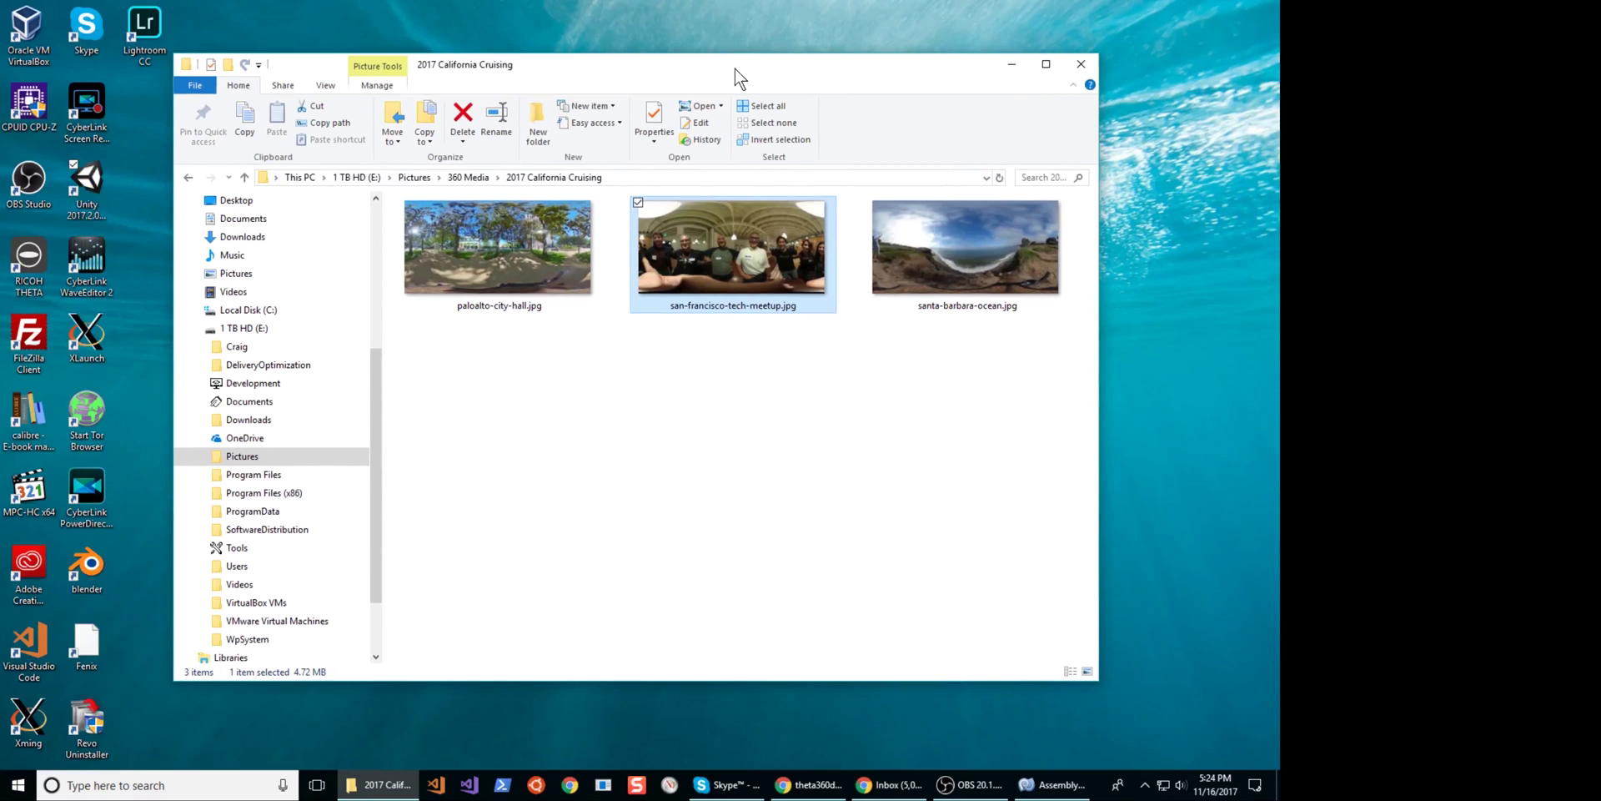
click(93, 183)
double_click(98, 185)
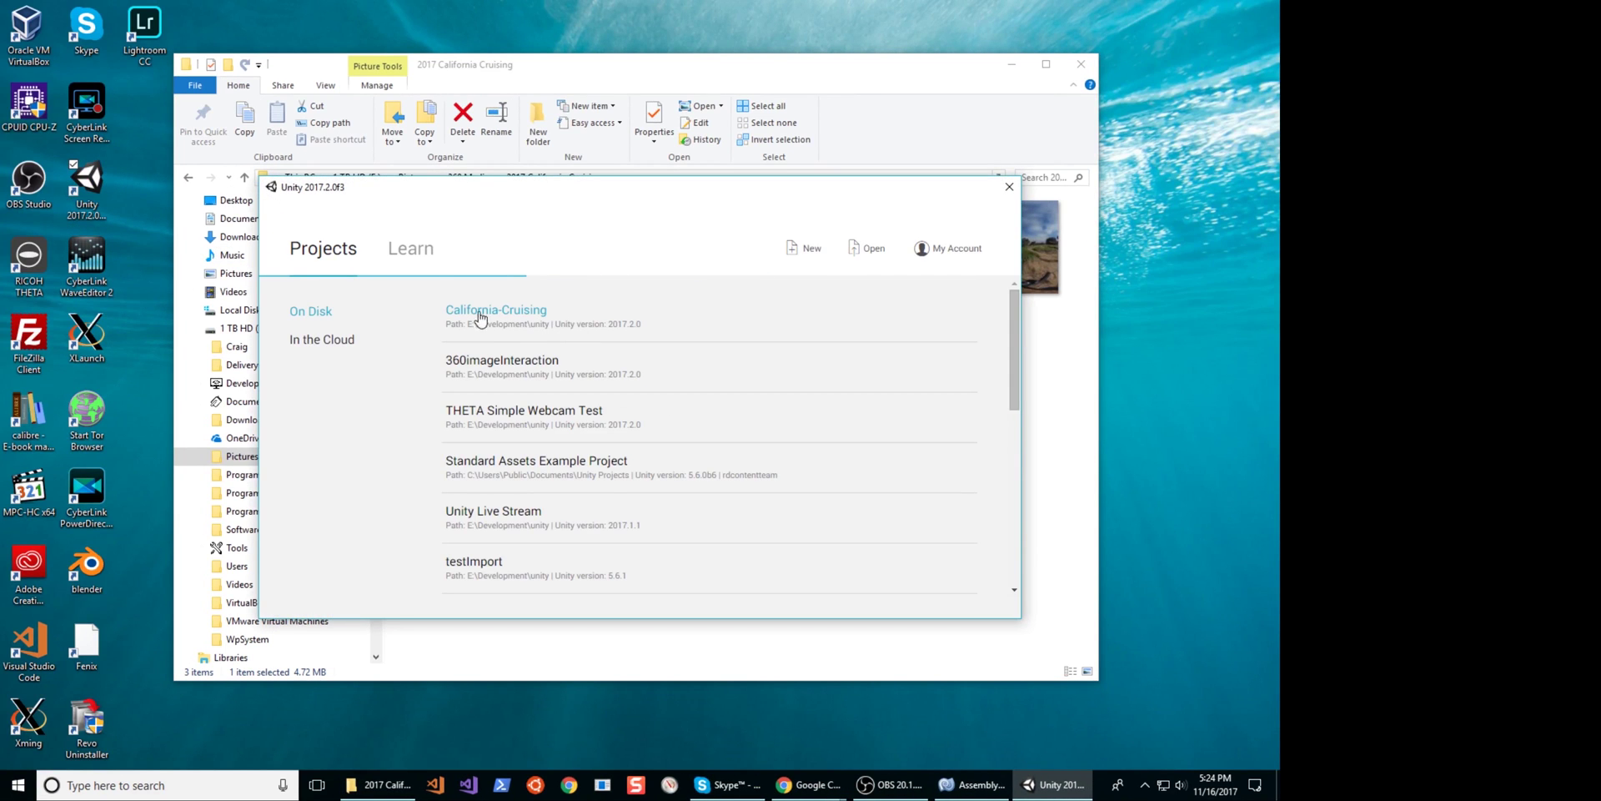
click(803, 248)
triple_click(499, 358)
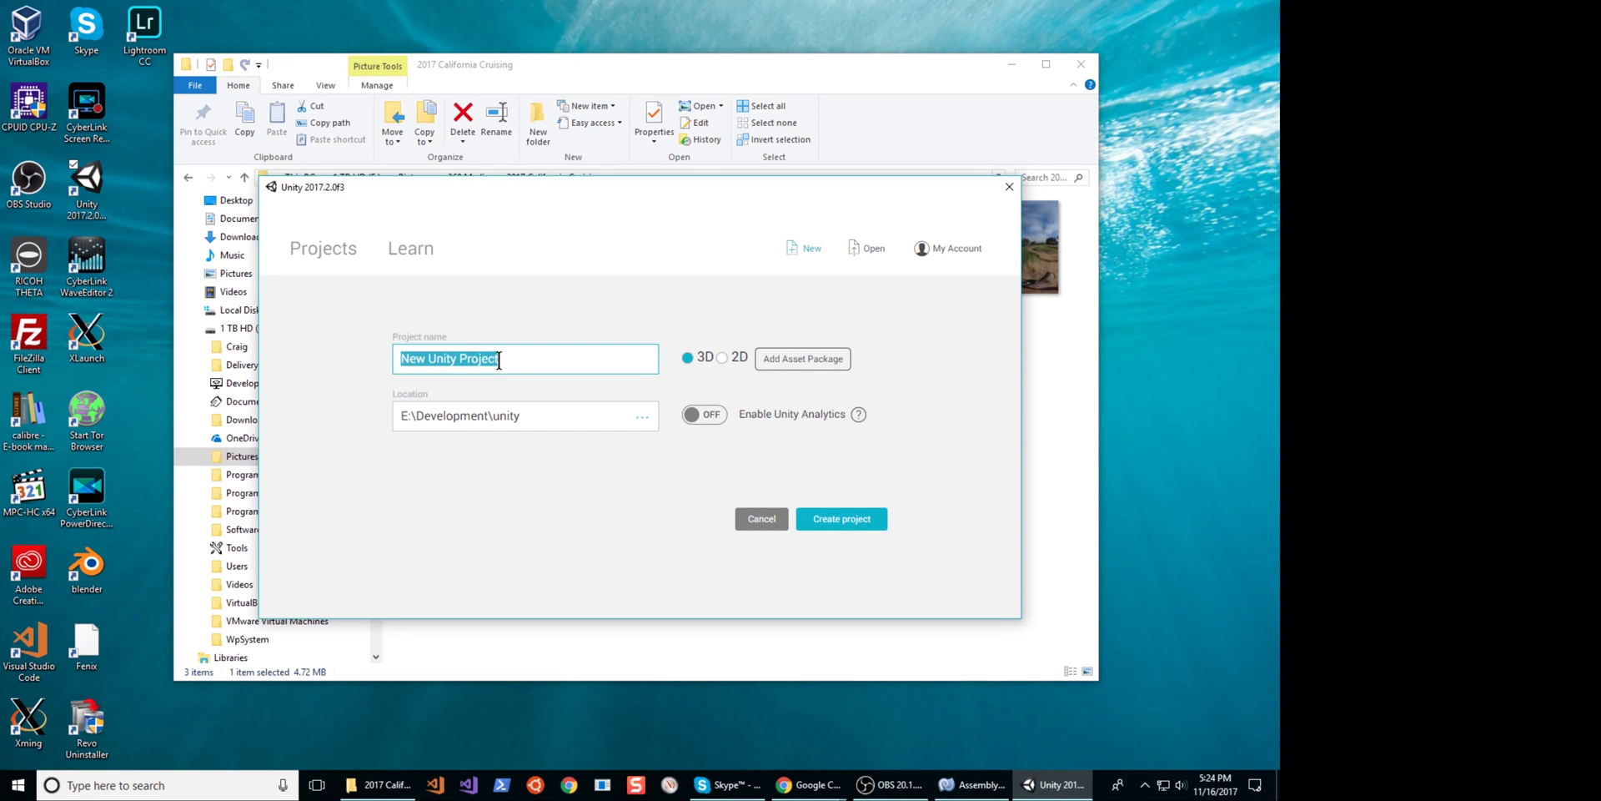
text(Cali-)
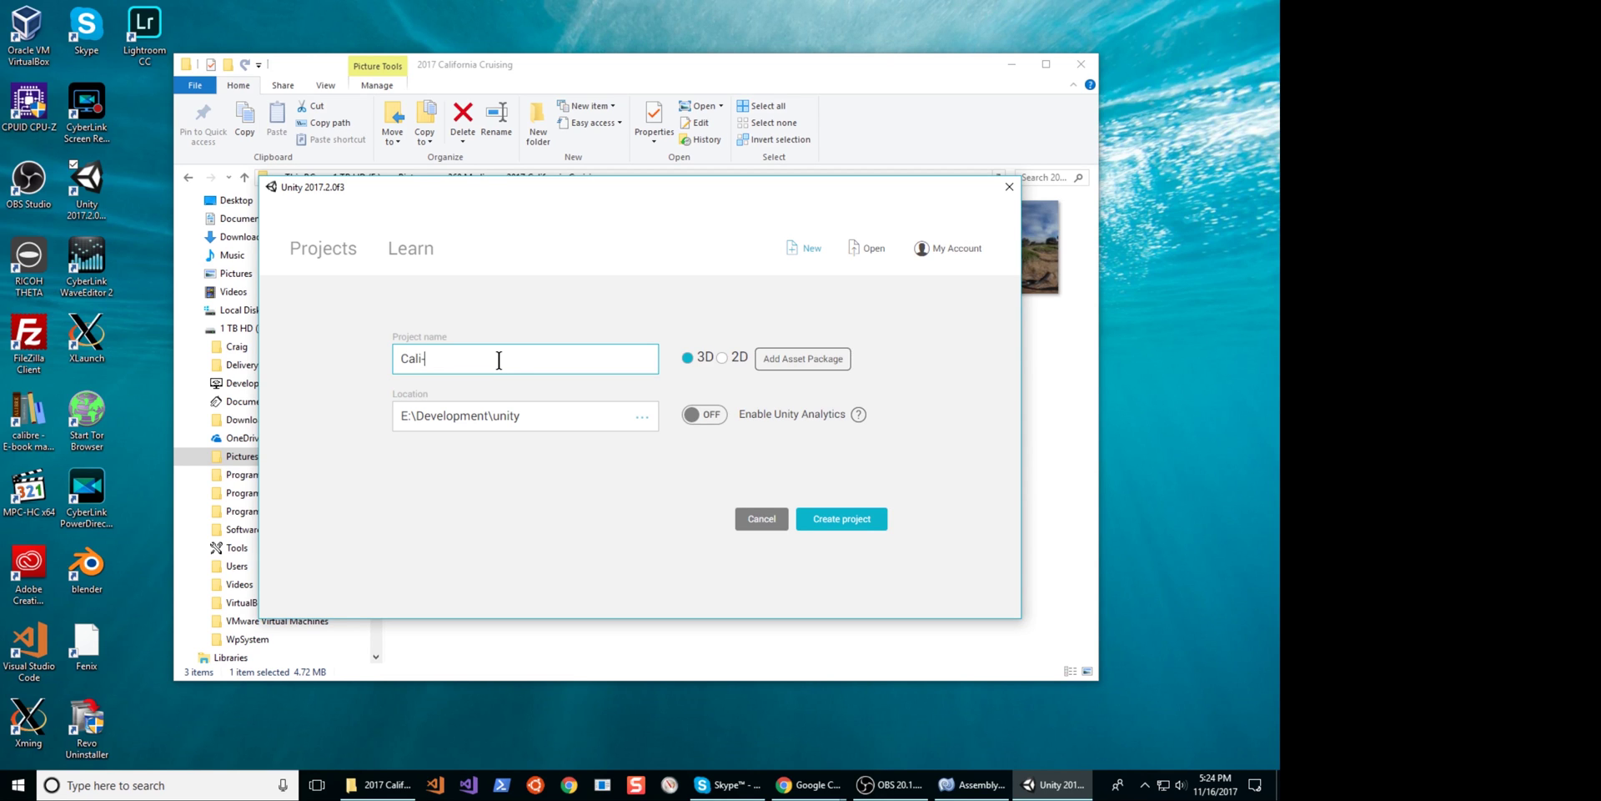
text(Cruise)
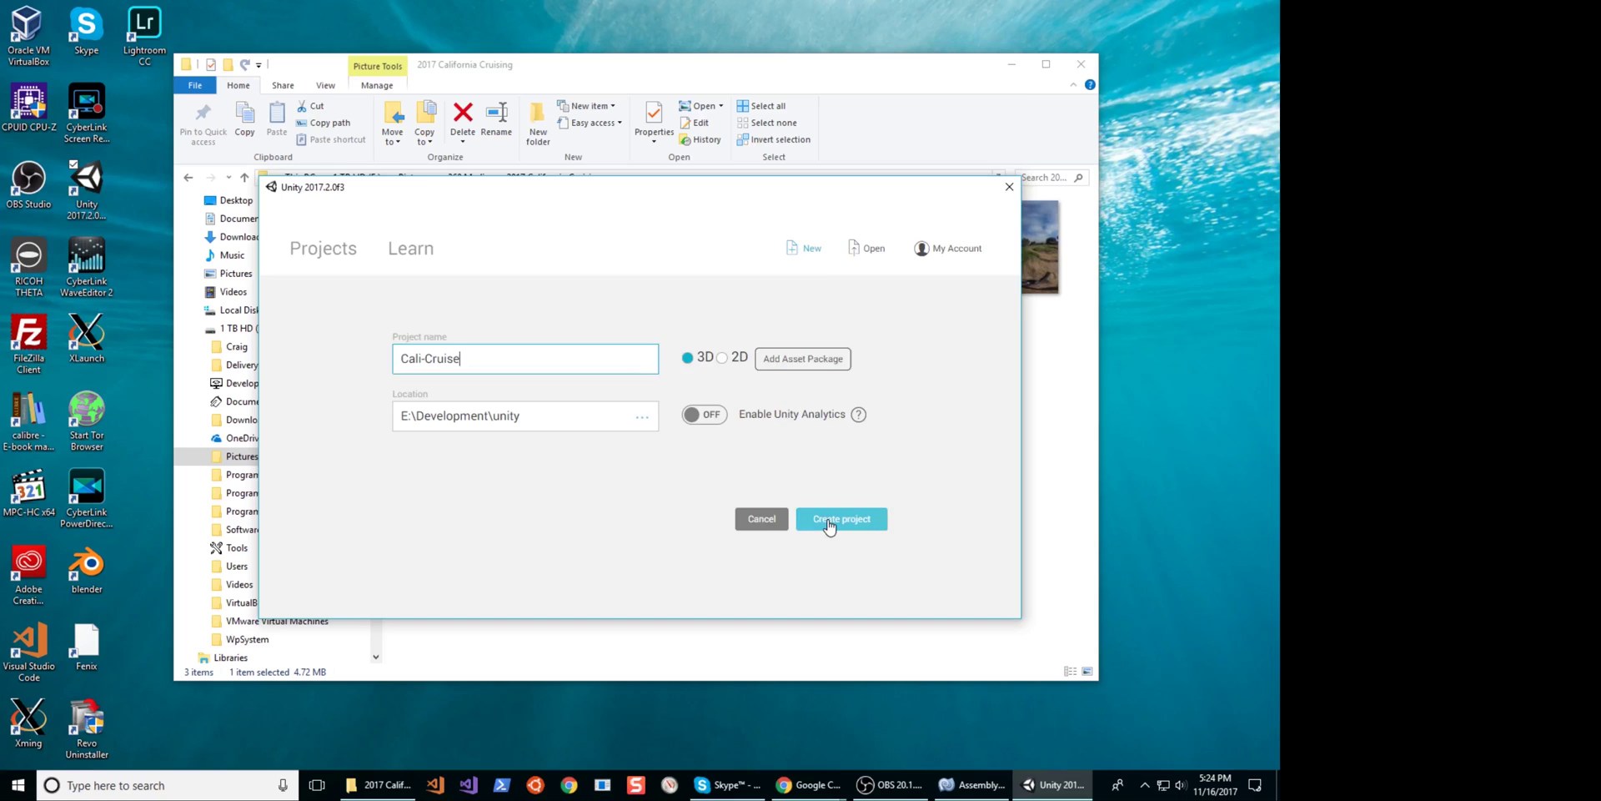
click(828, 519)
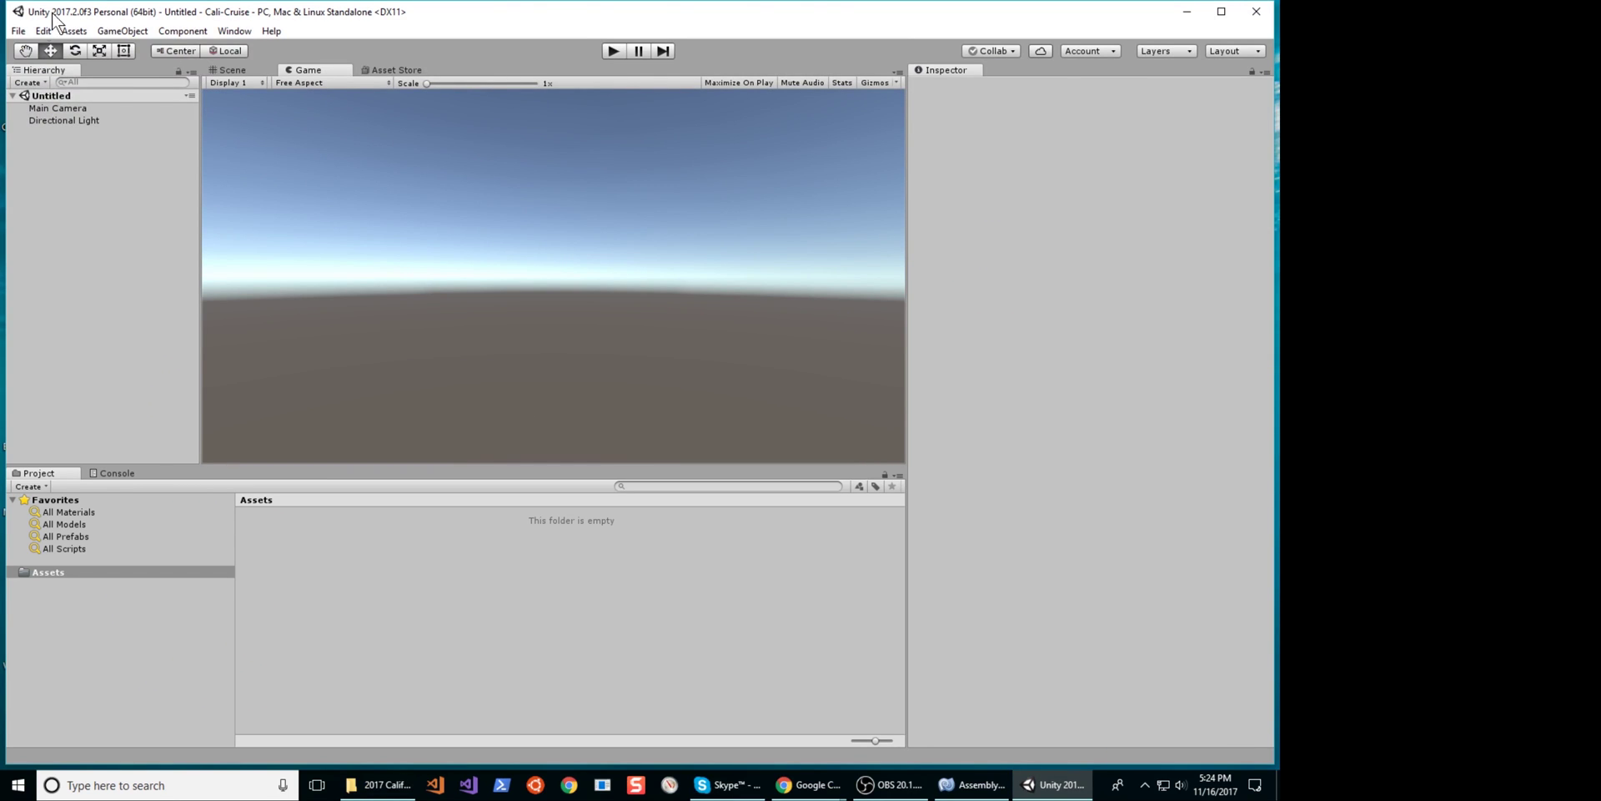
Create Scenes and Scripts folders inside Assets
click(19, 32)
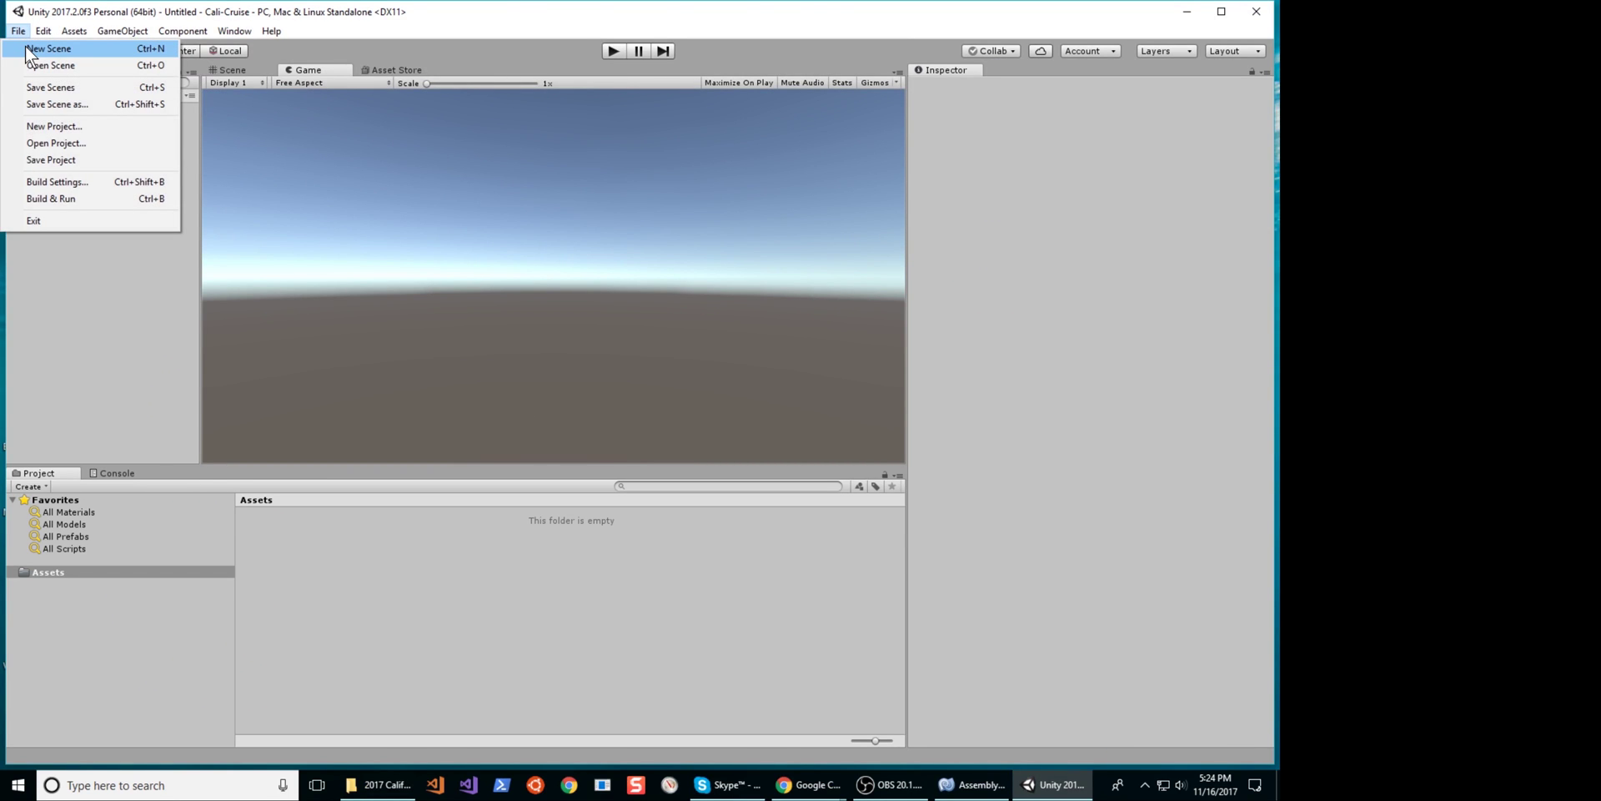
click(453, 7)
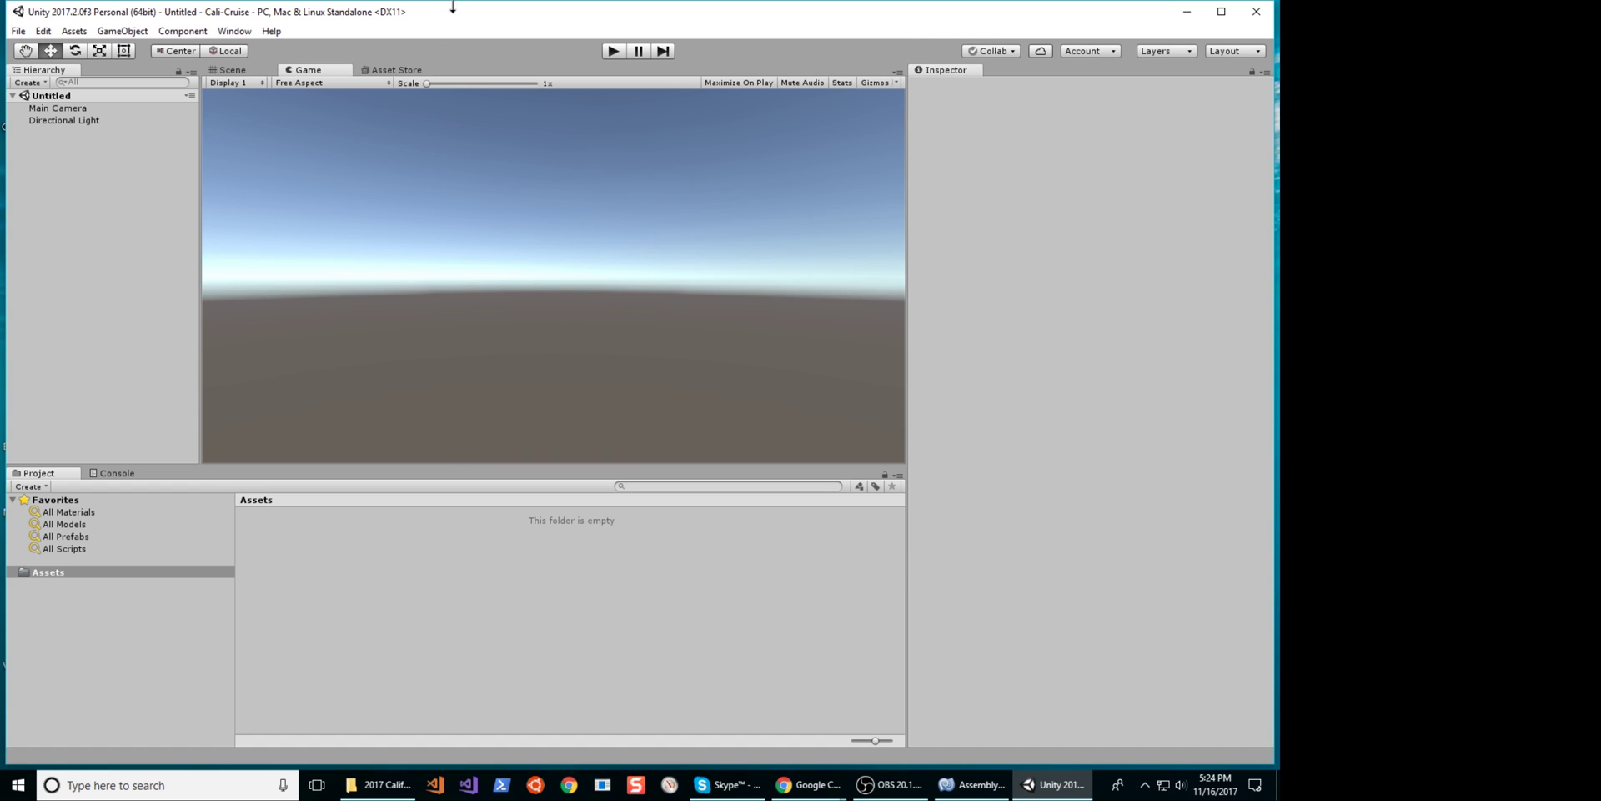
right_click(151, 567)
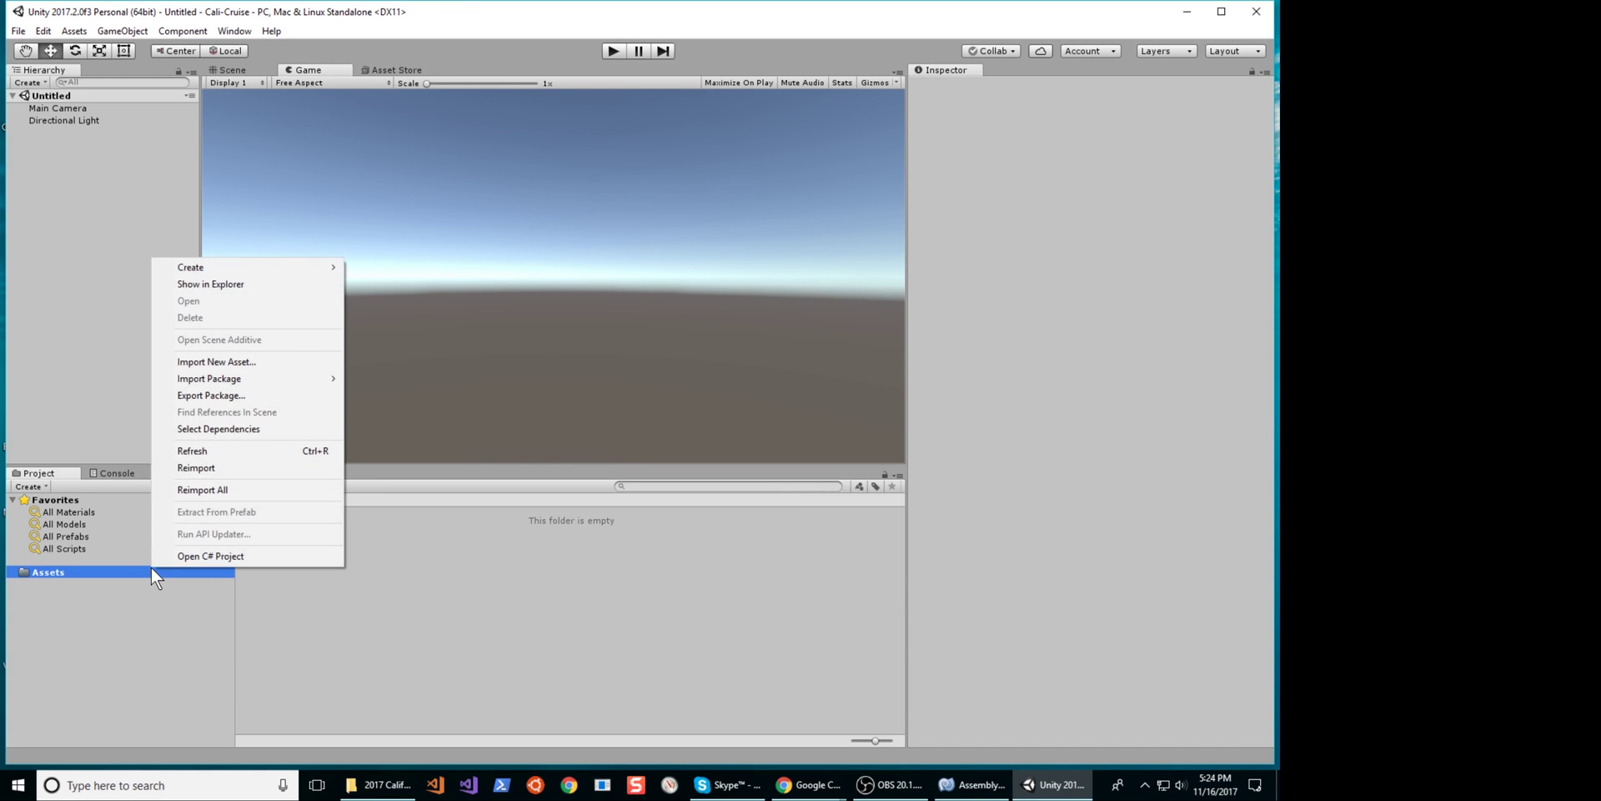
mouse_move(235, 263)
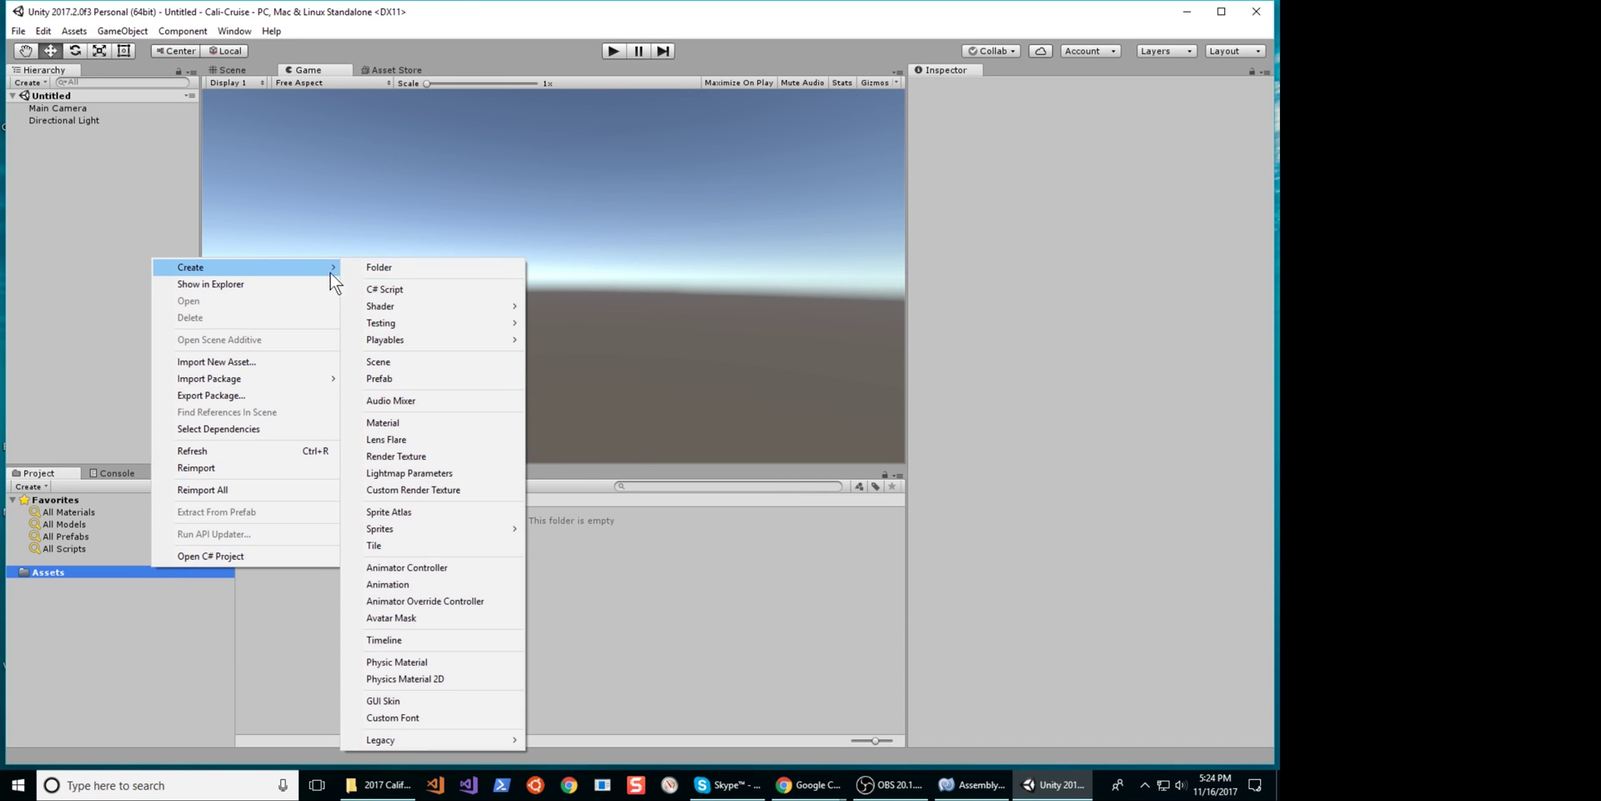
click(357, 272)
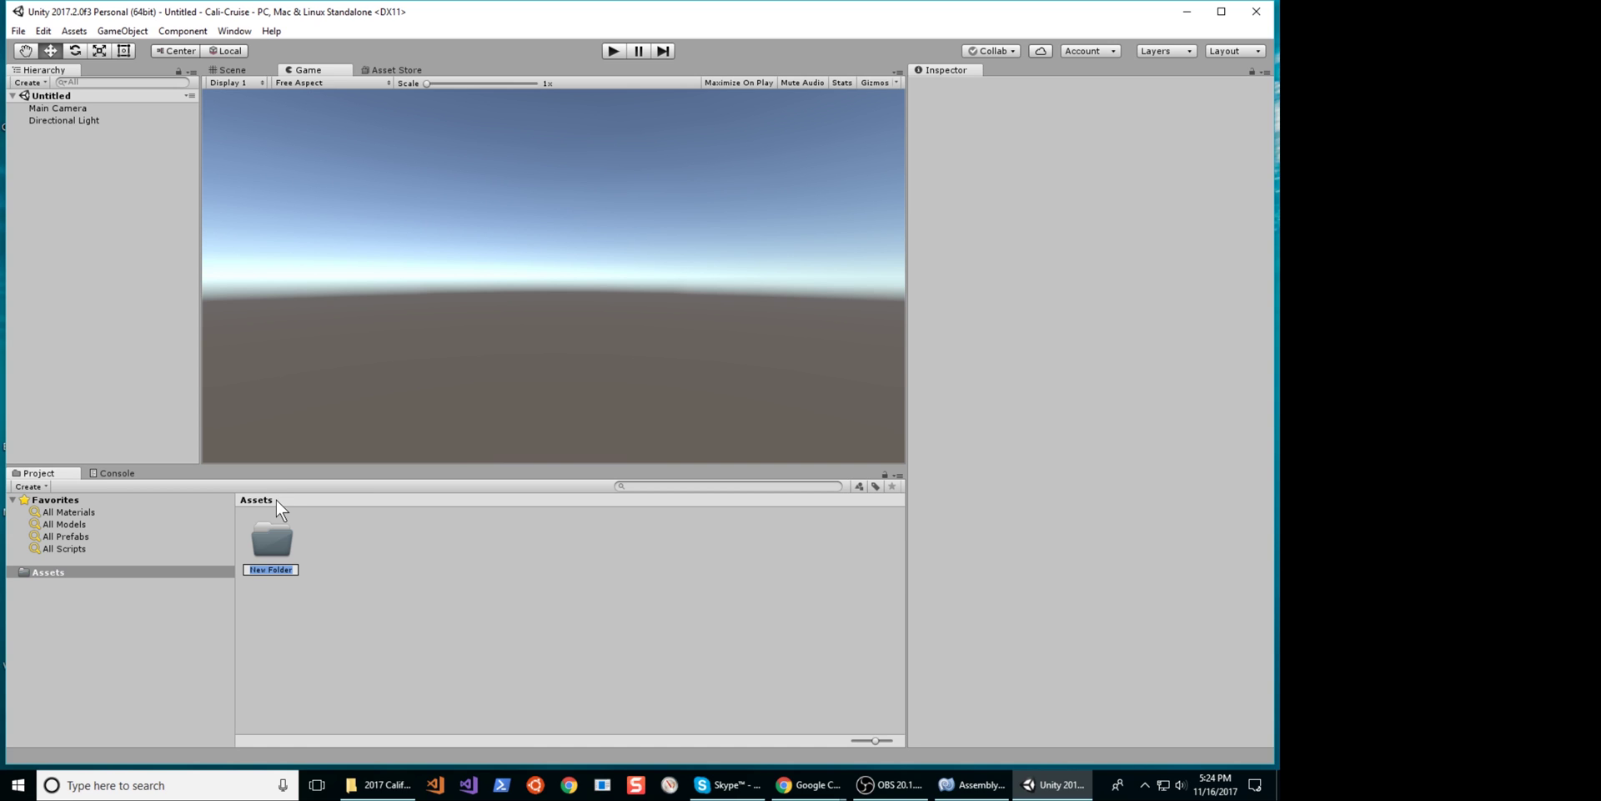
text(Scenes)
key(Return)
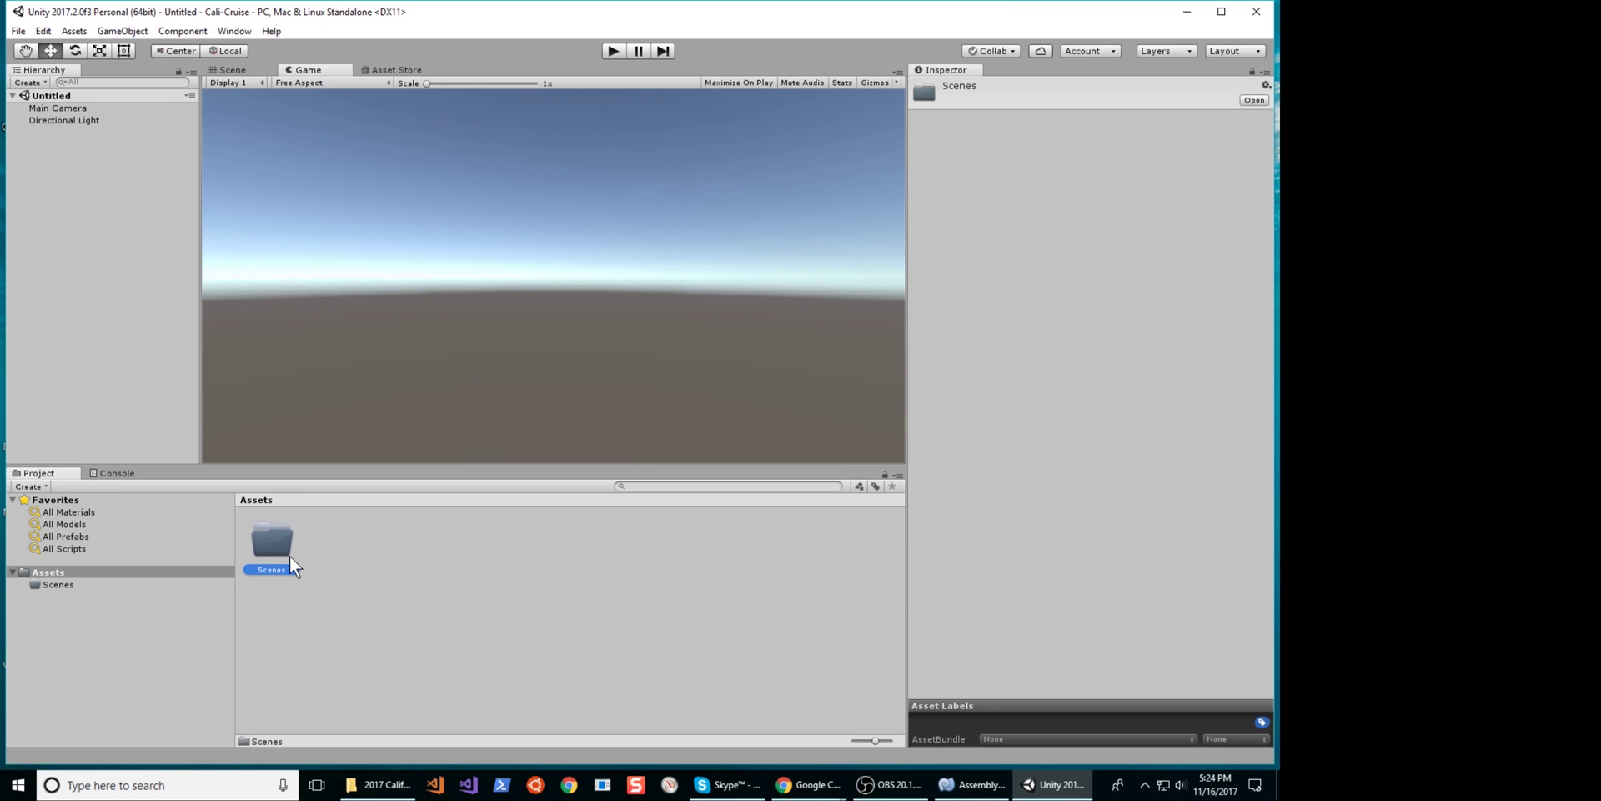
right_click(183, 572)
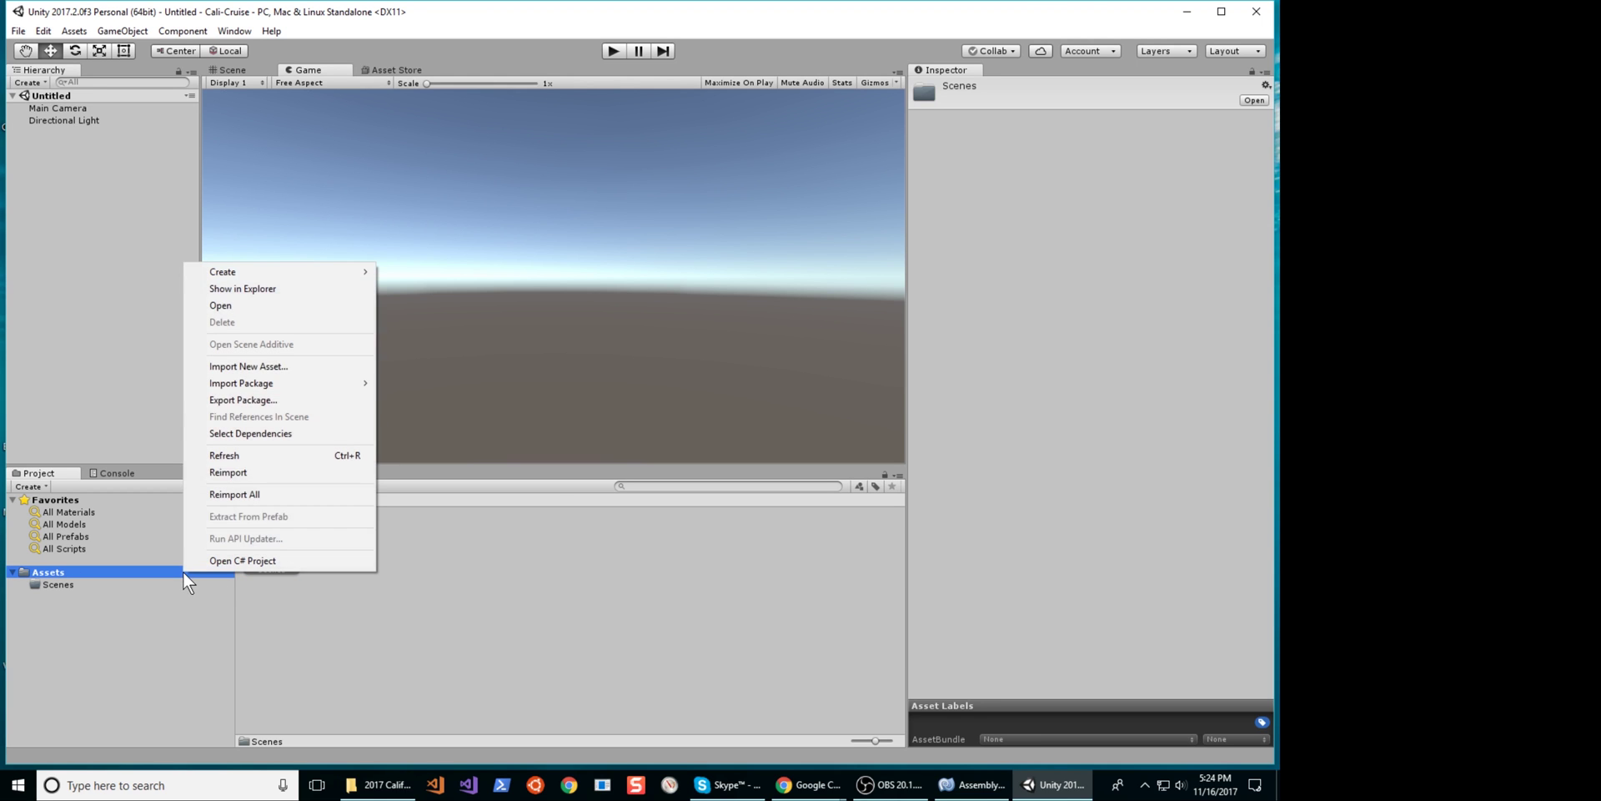
mouse_move(297, 272)
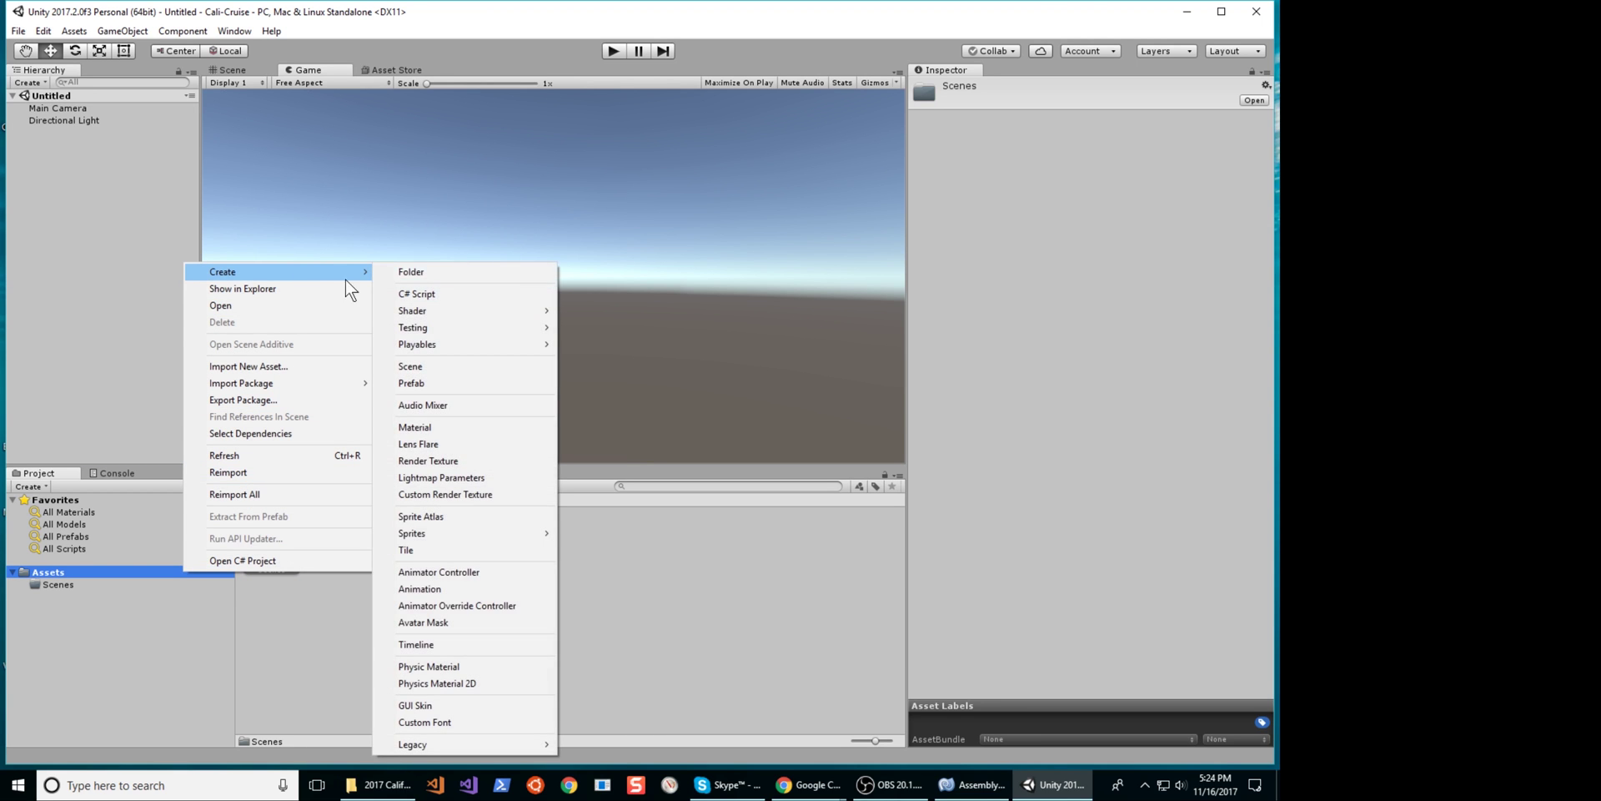
click(398, 276)
text(Scripts)
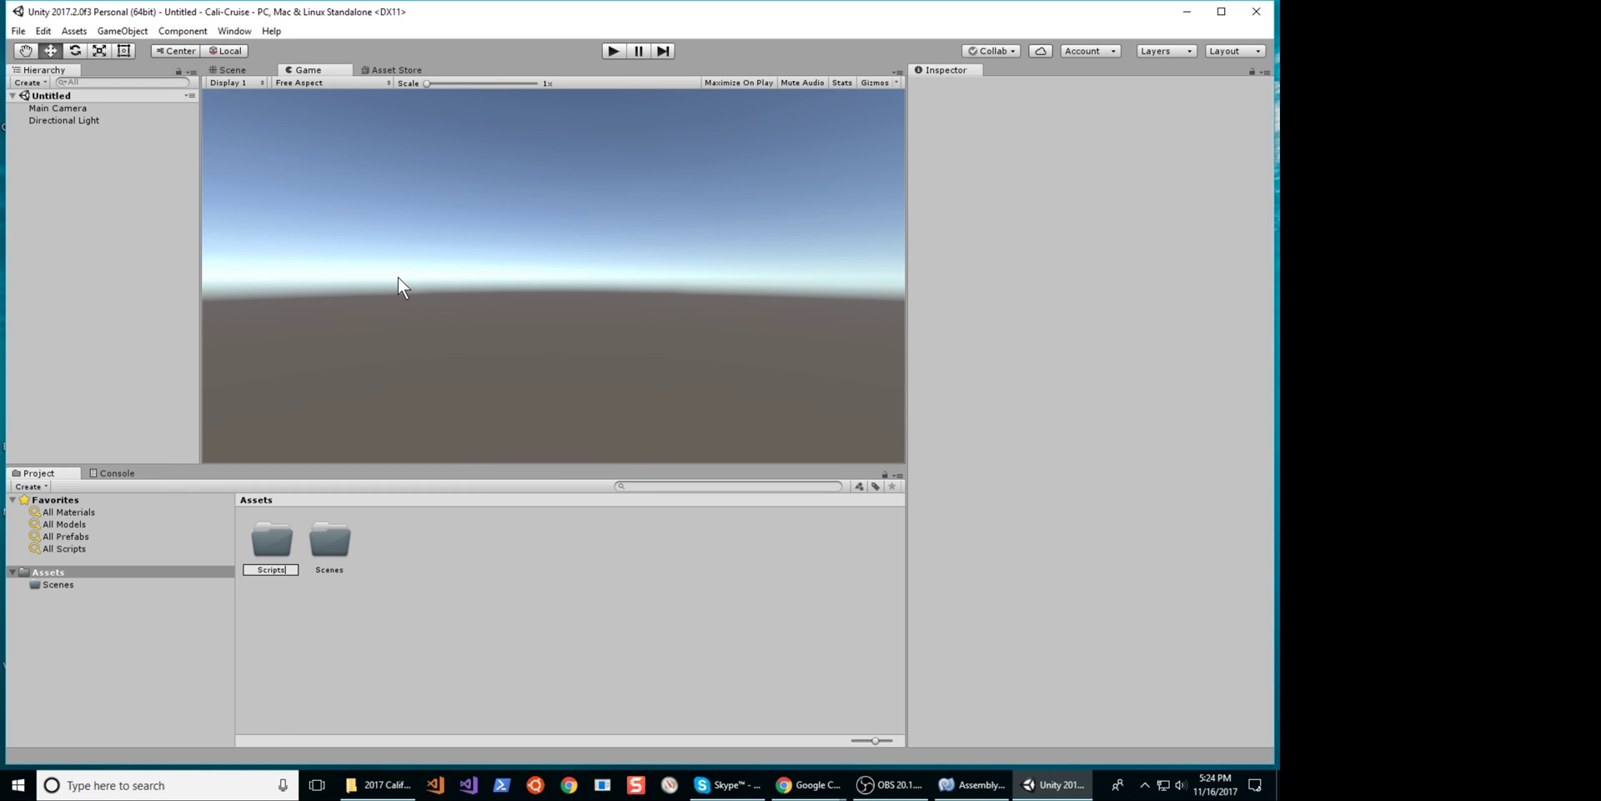
key(Return)
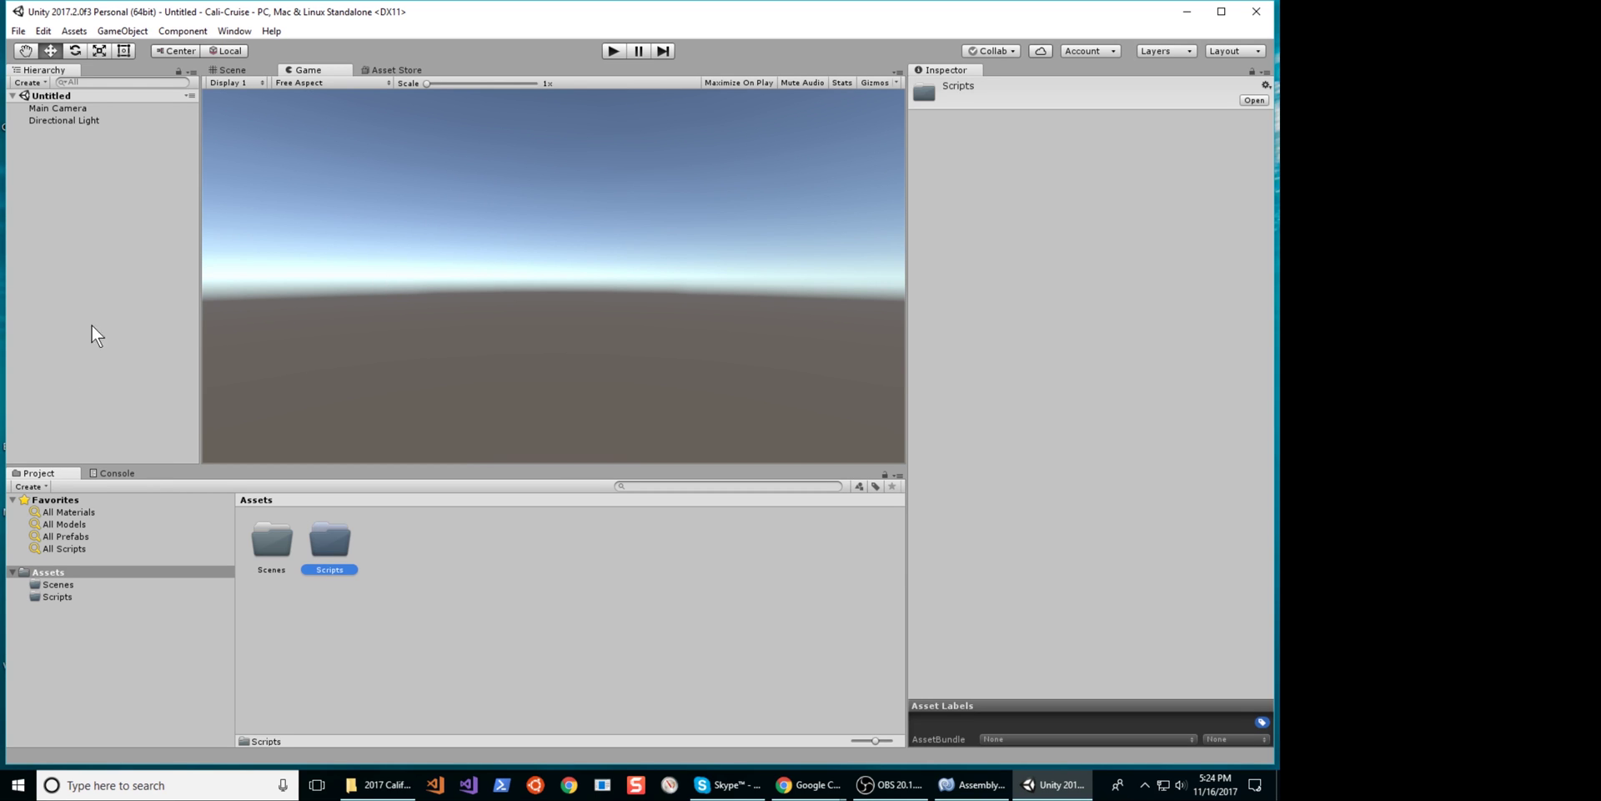
Add Materials and Textures folders to Assets, then open the empty Scenes folder
right_click(83, 568)
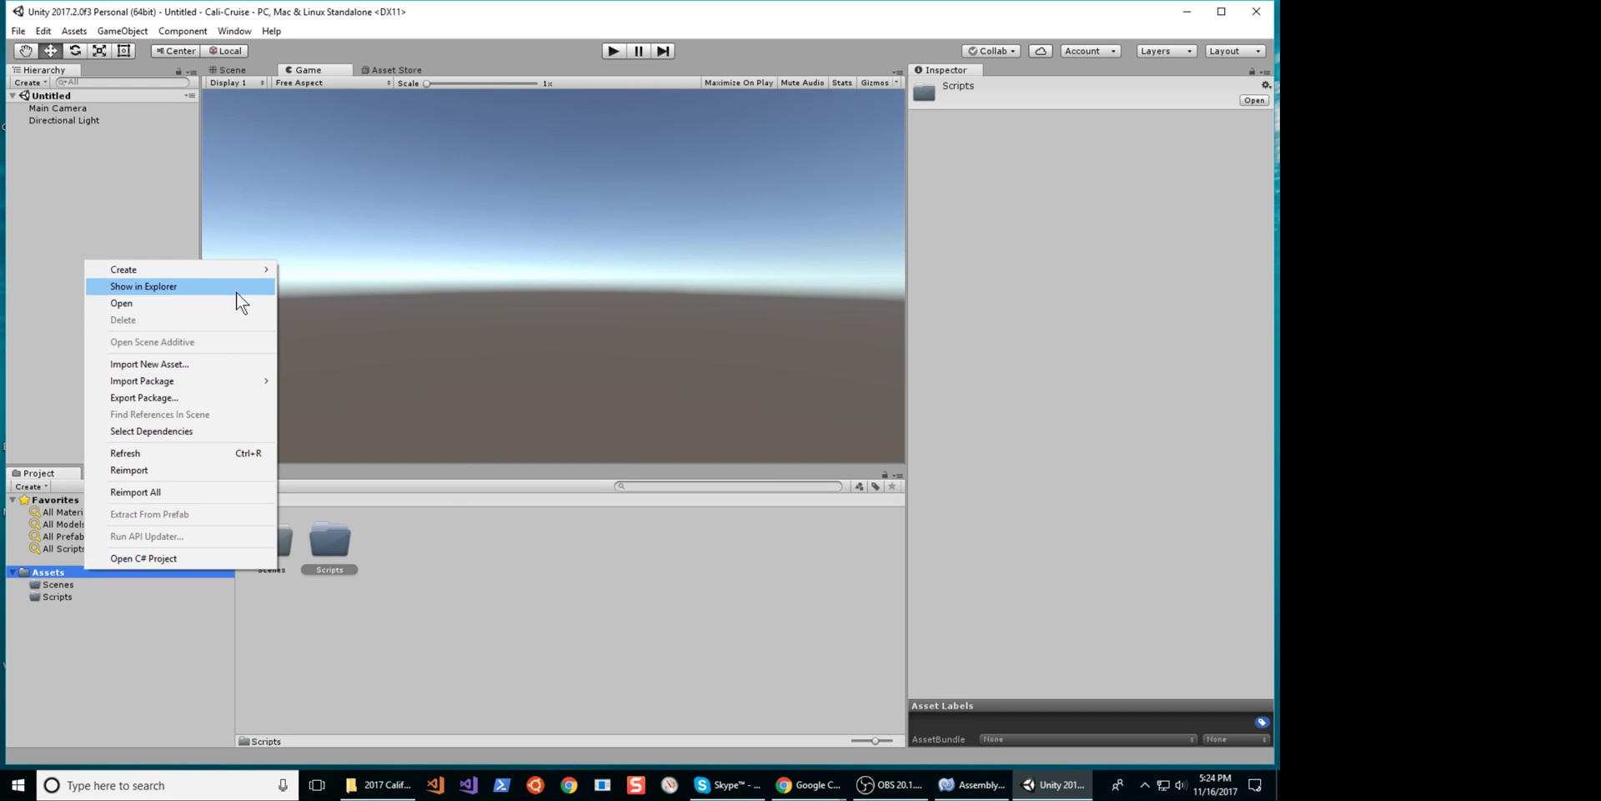
mouse_move(242, 269)
click(314, 271)
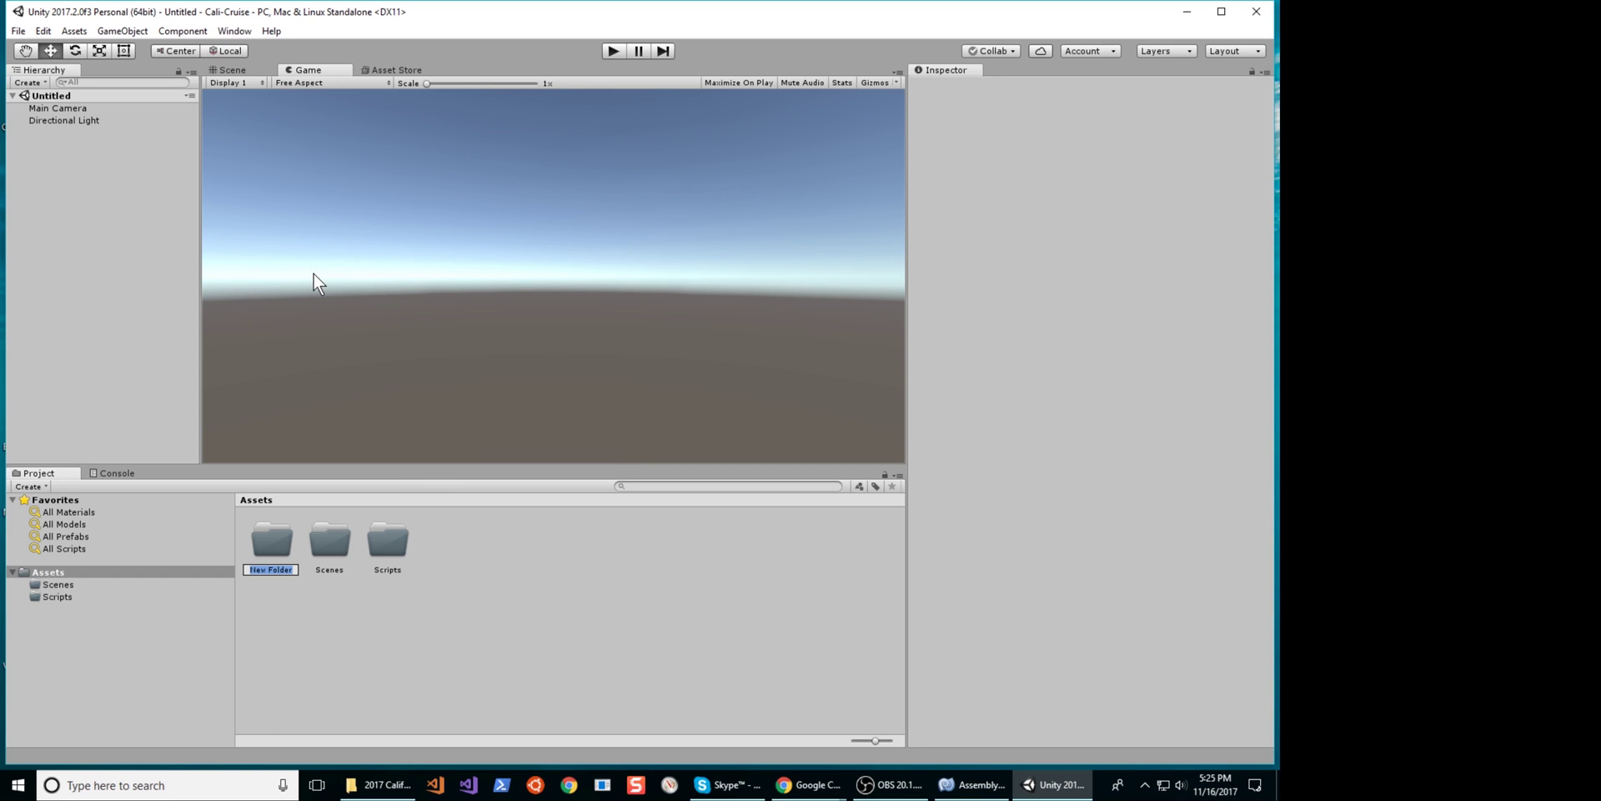
text(Materials)
key(Return)
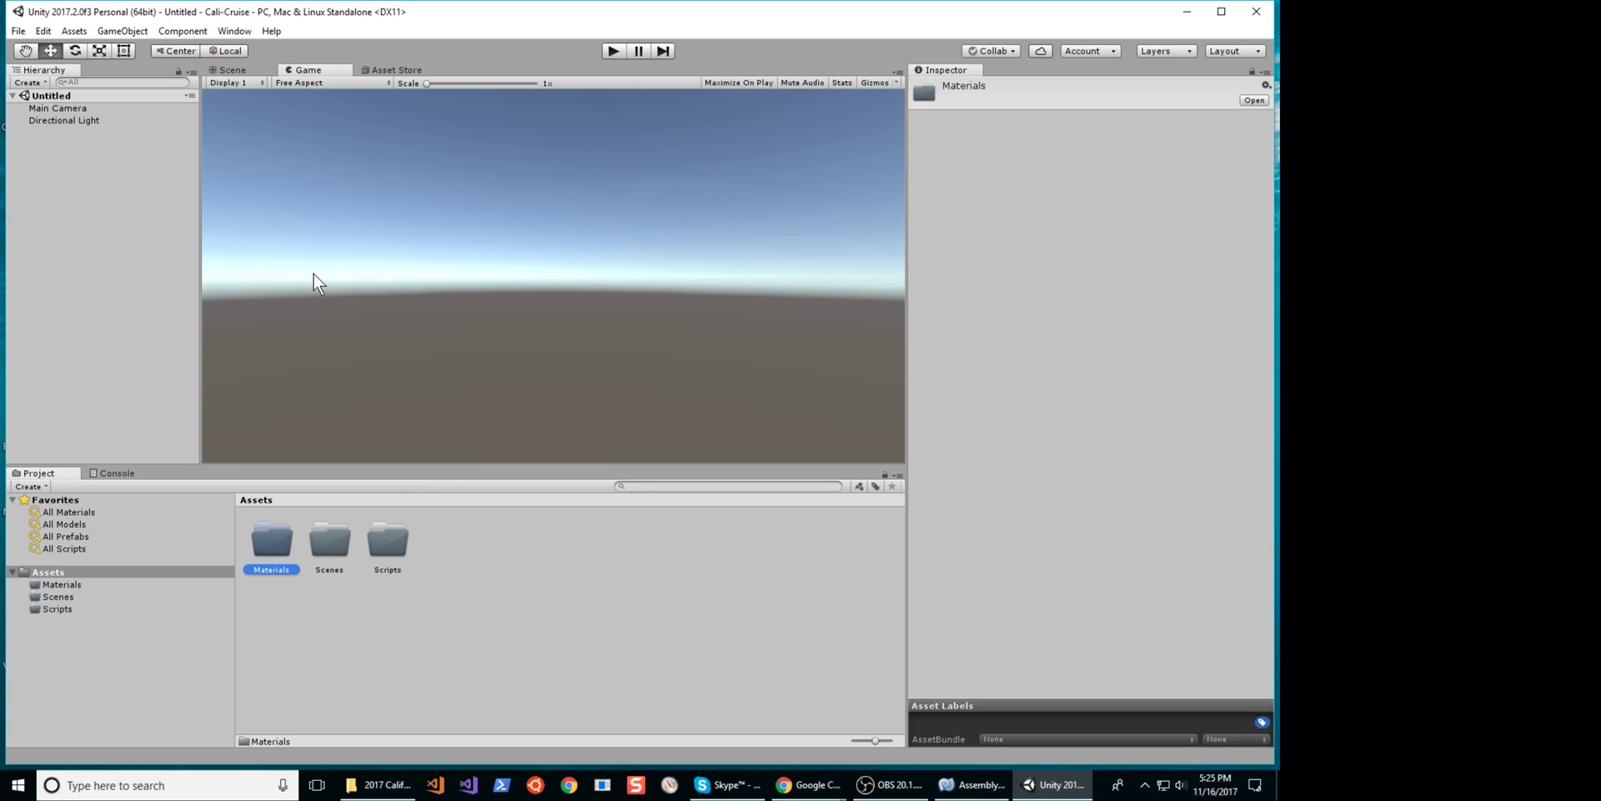
click(74, 568)
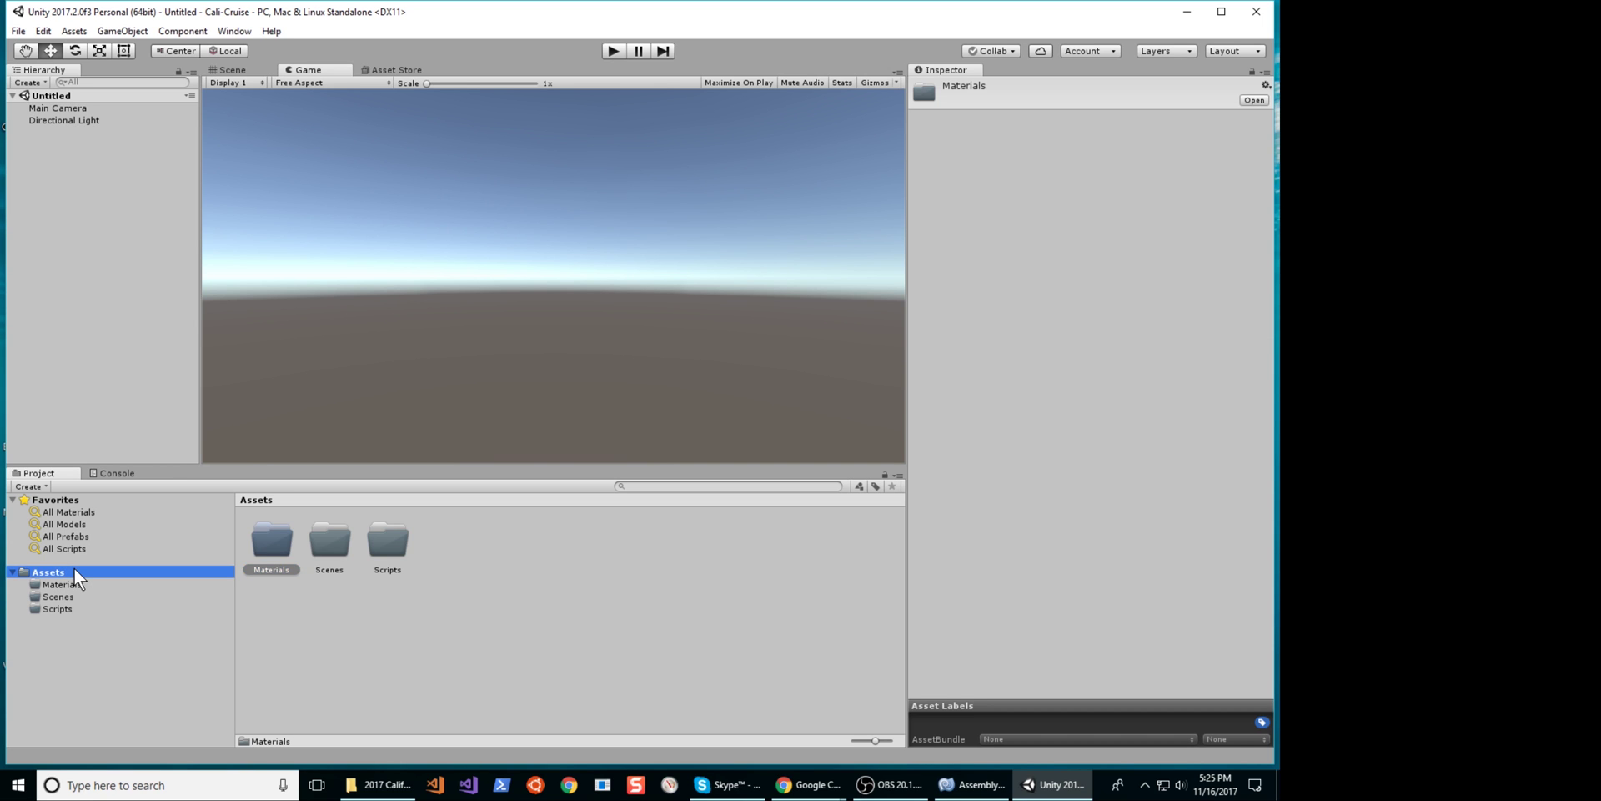
right_click(73, 568)
mouse_move(209, 267)
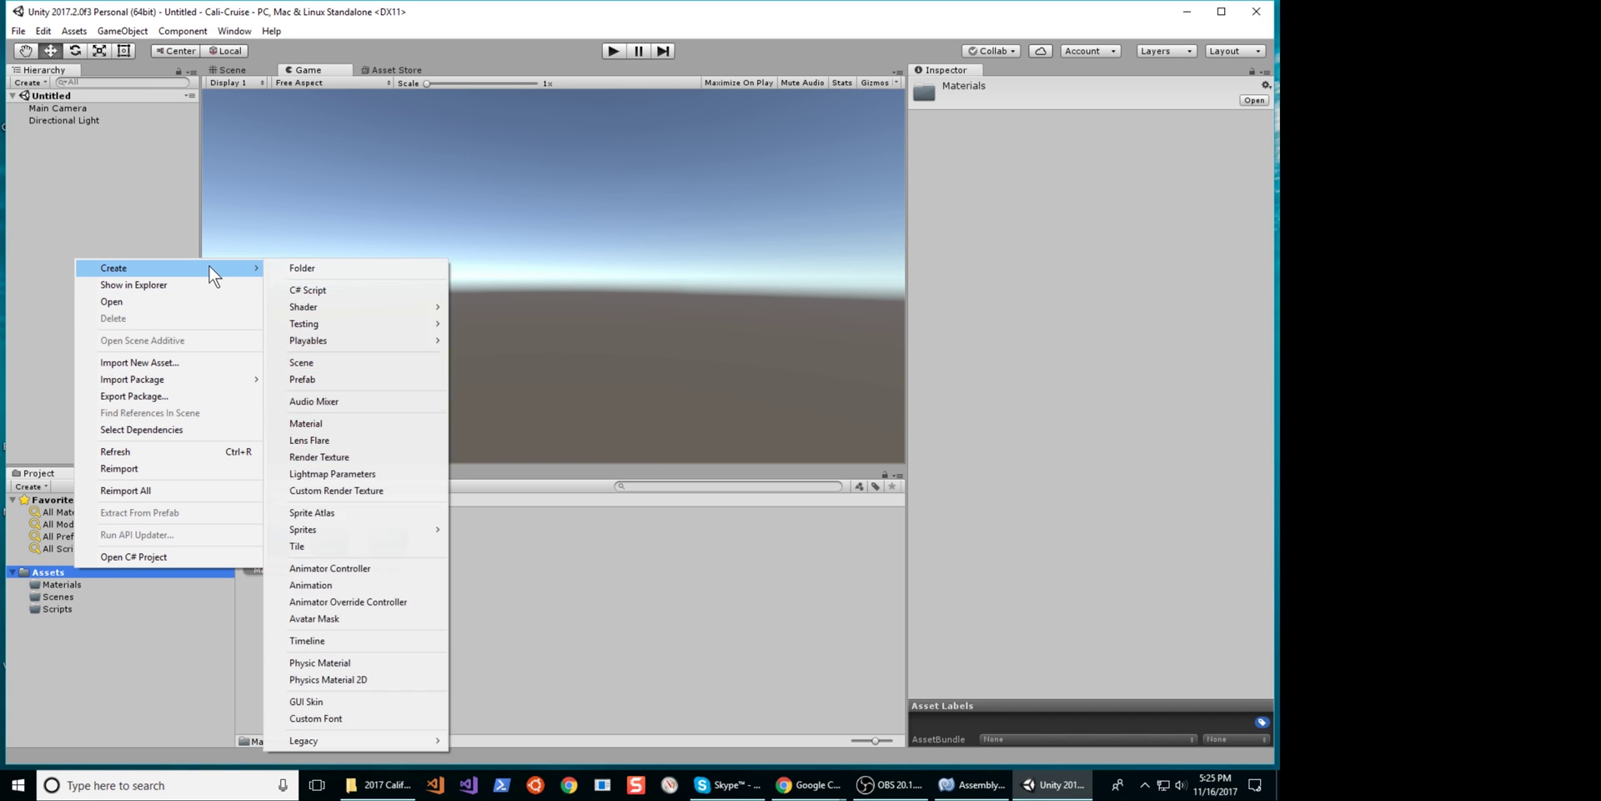
click(310, 269)
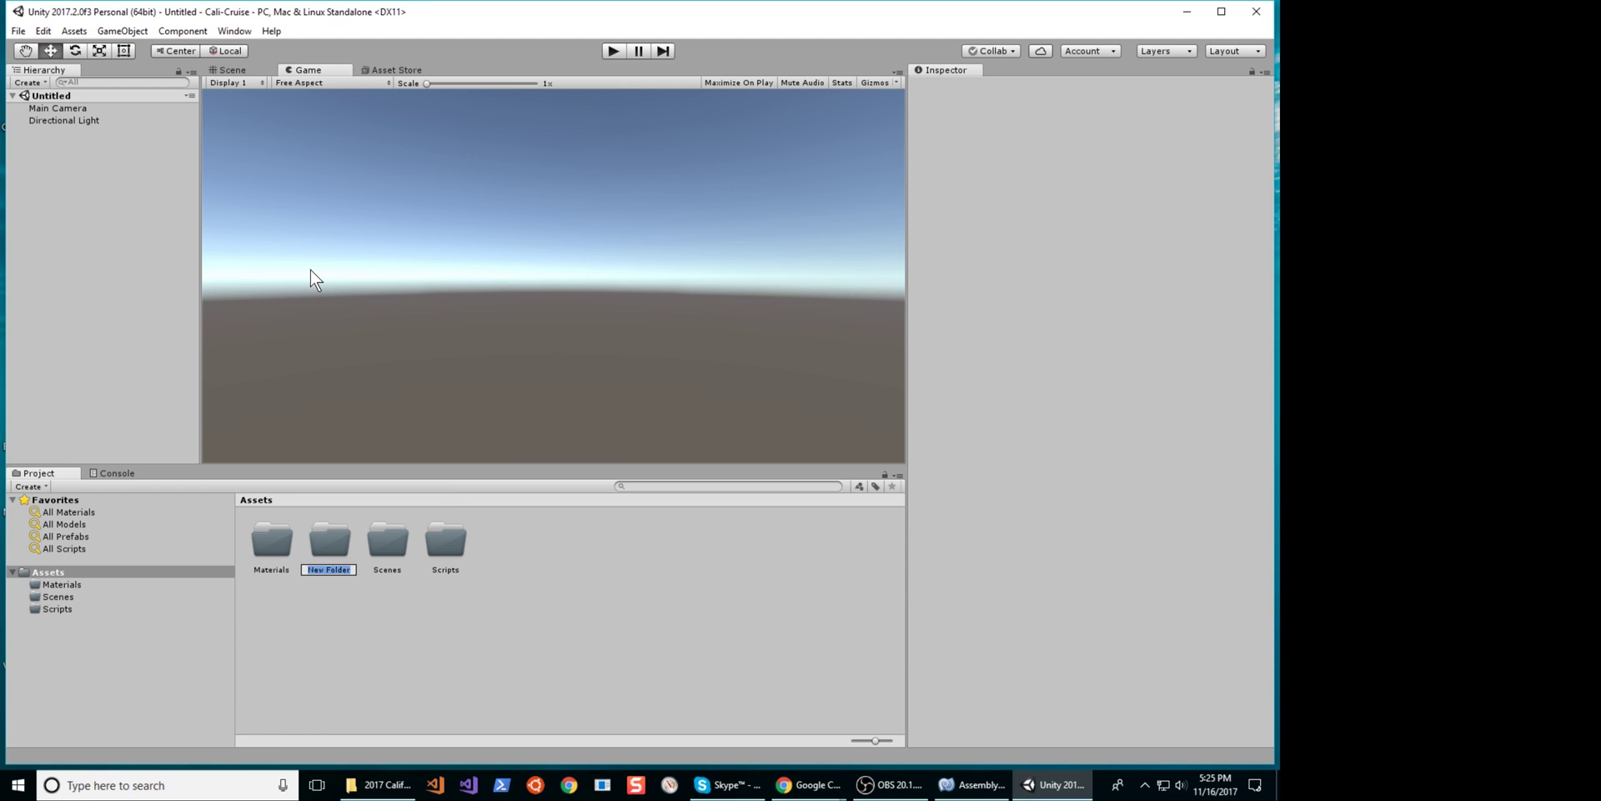
text(Textures)
key(Return)
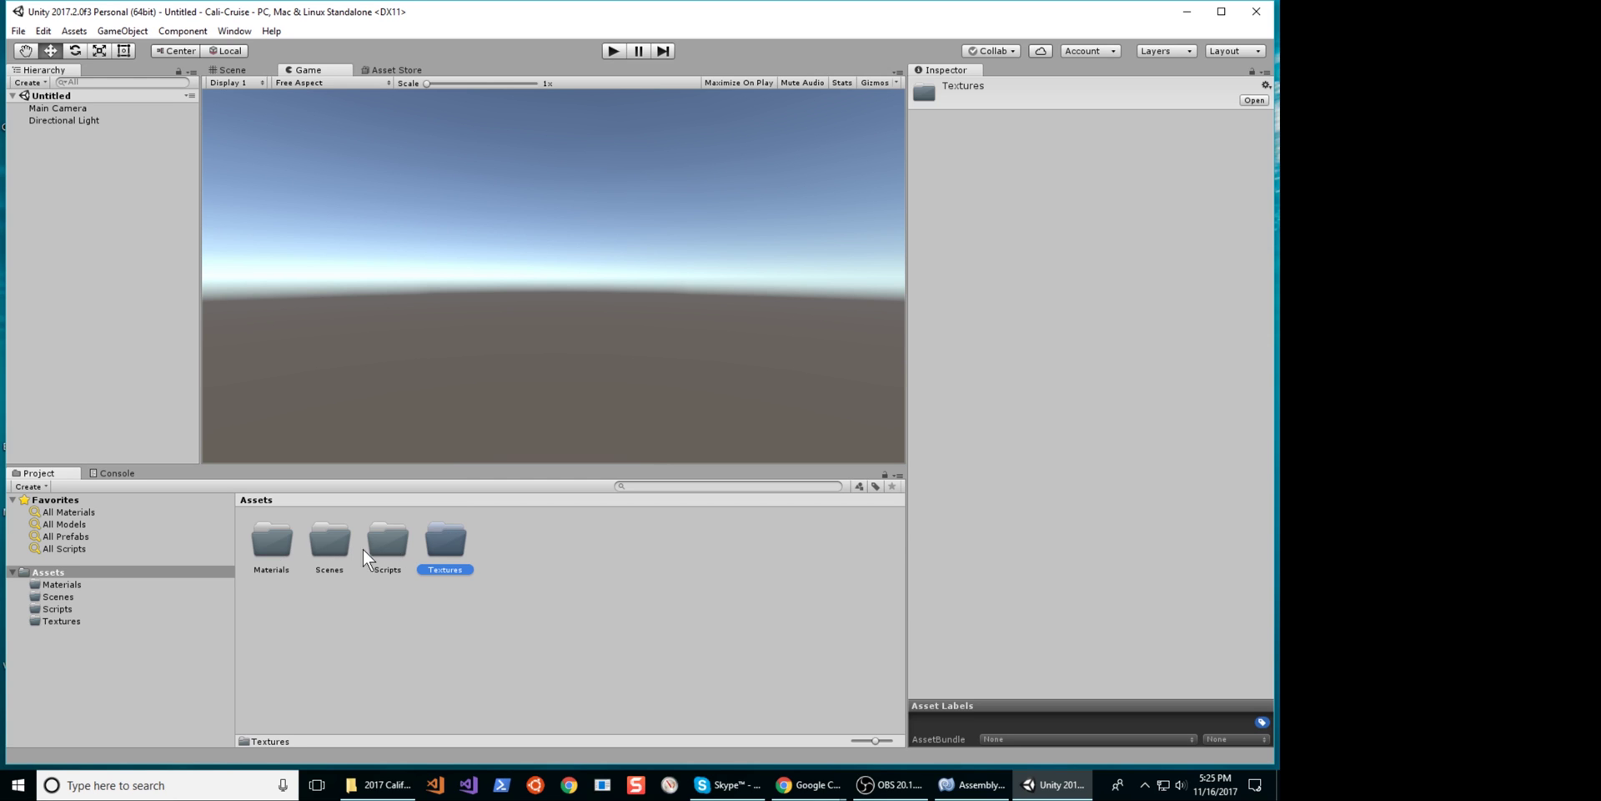
double_click(327, 547)
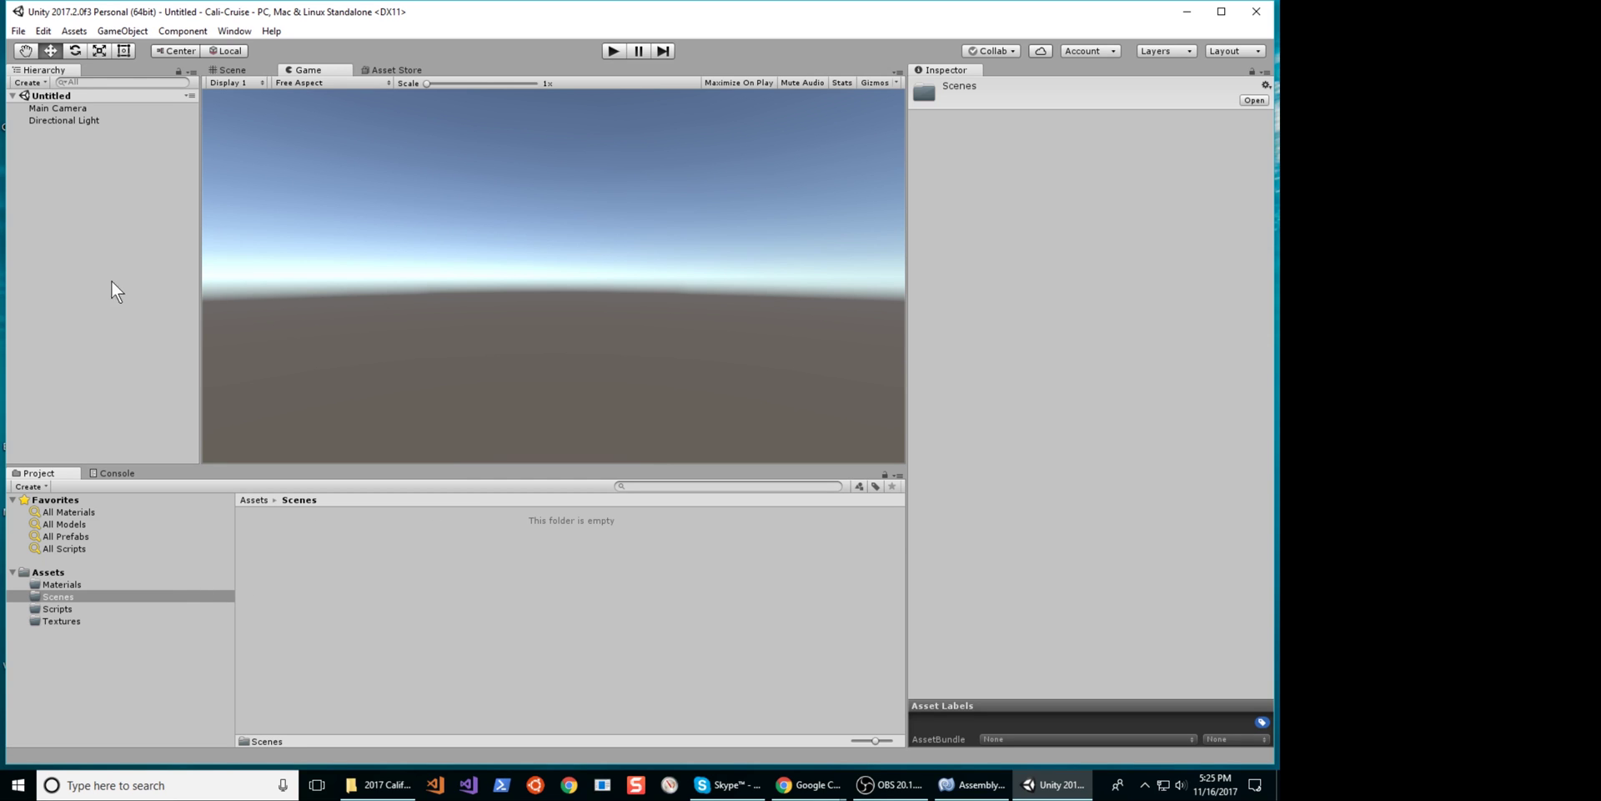
Save the current scene into Assets/Scenes under the name santa-barbara-beach
click(19, 30)
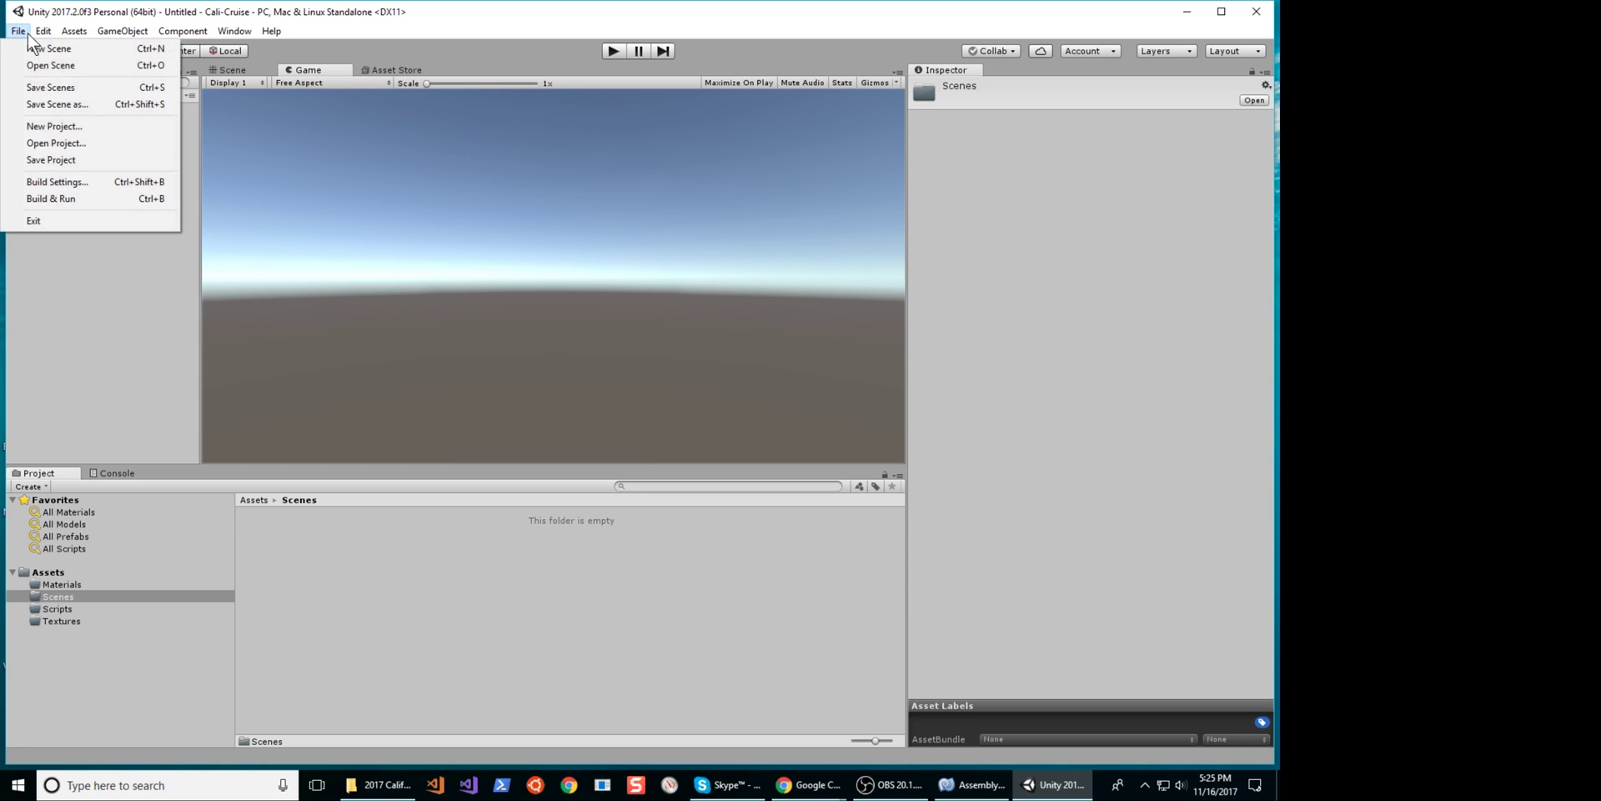
click(40, 80)
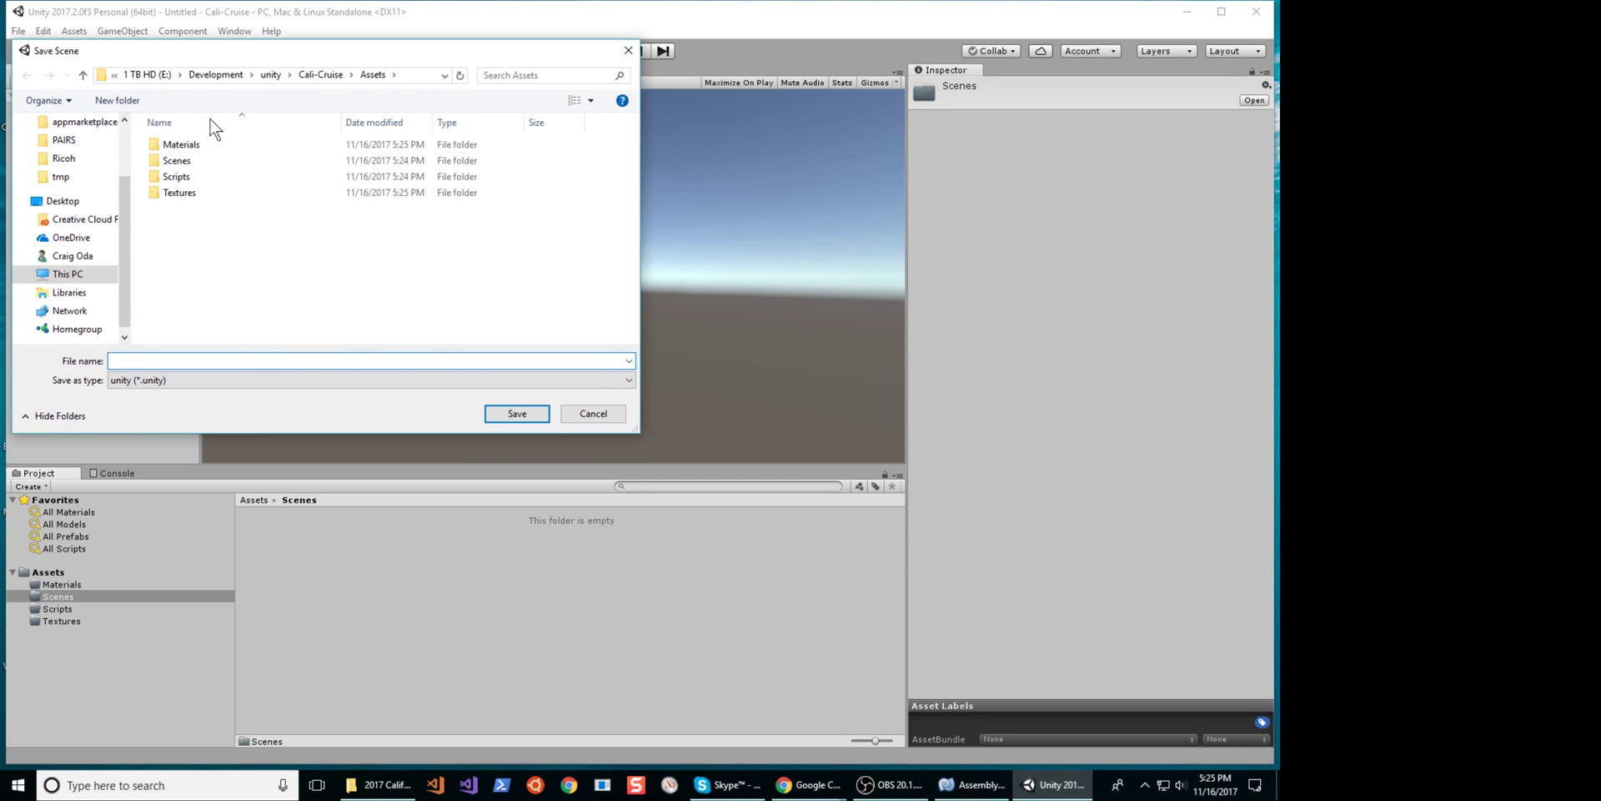
click(191, 161)
double_click(190, 161)
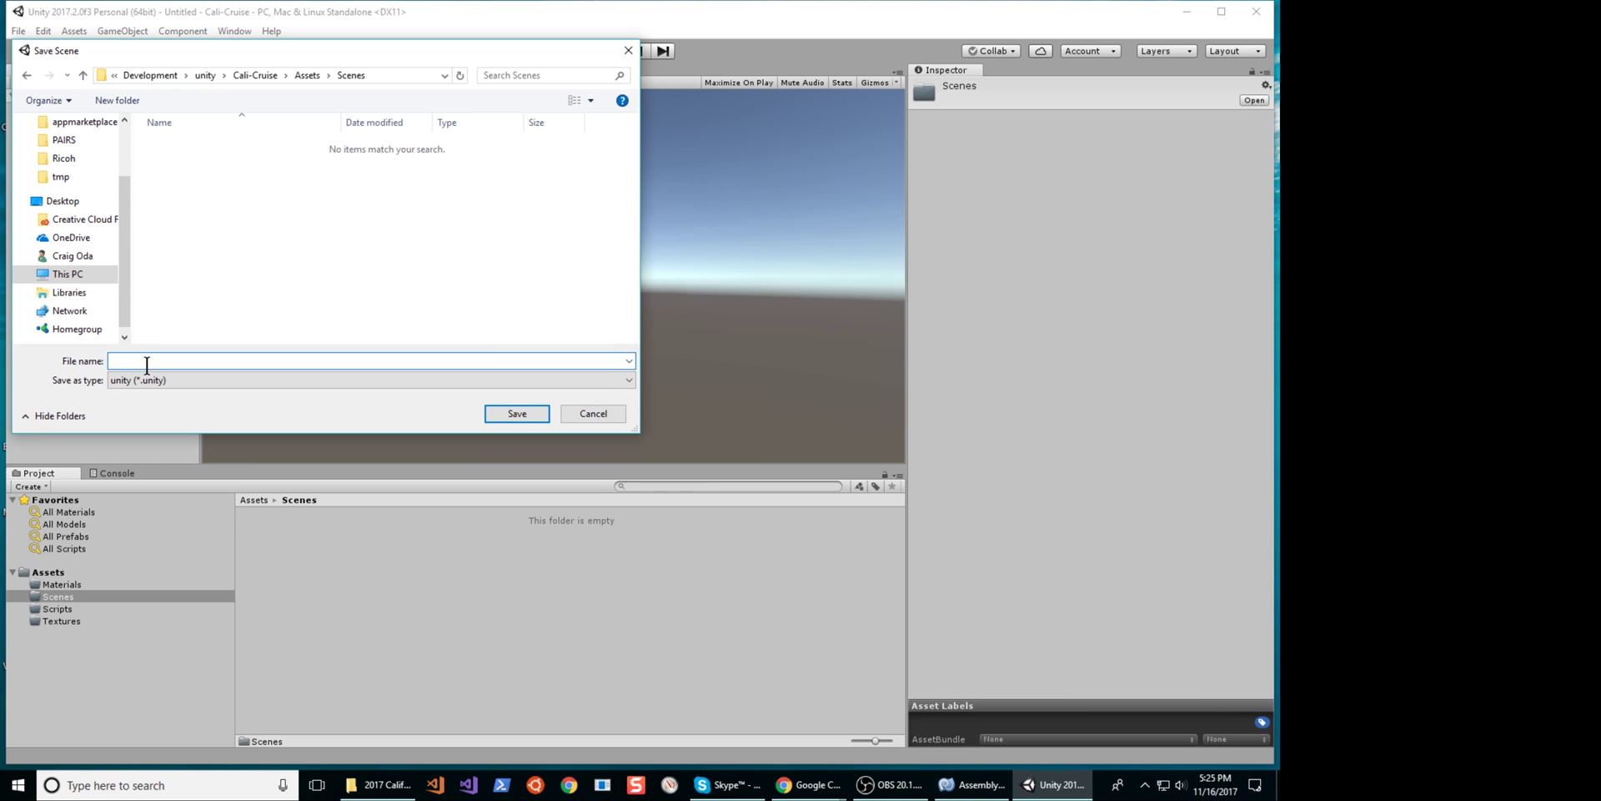
text(santa-barabra)
key(BackSpace)
key(BackSpace)
key(BackSpace)
key(BackSpace)
text(bara-beach)
key(Return)
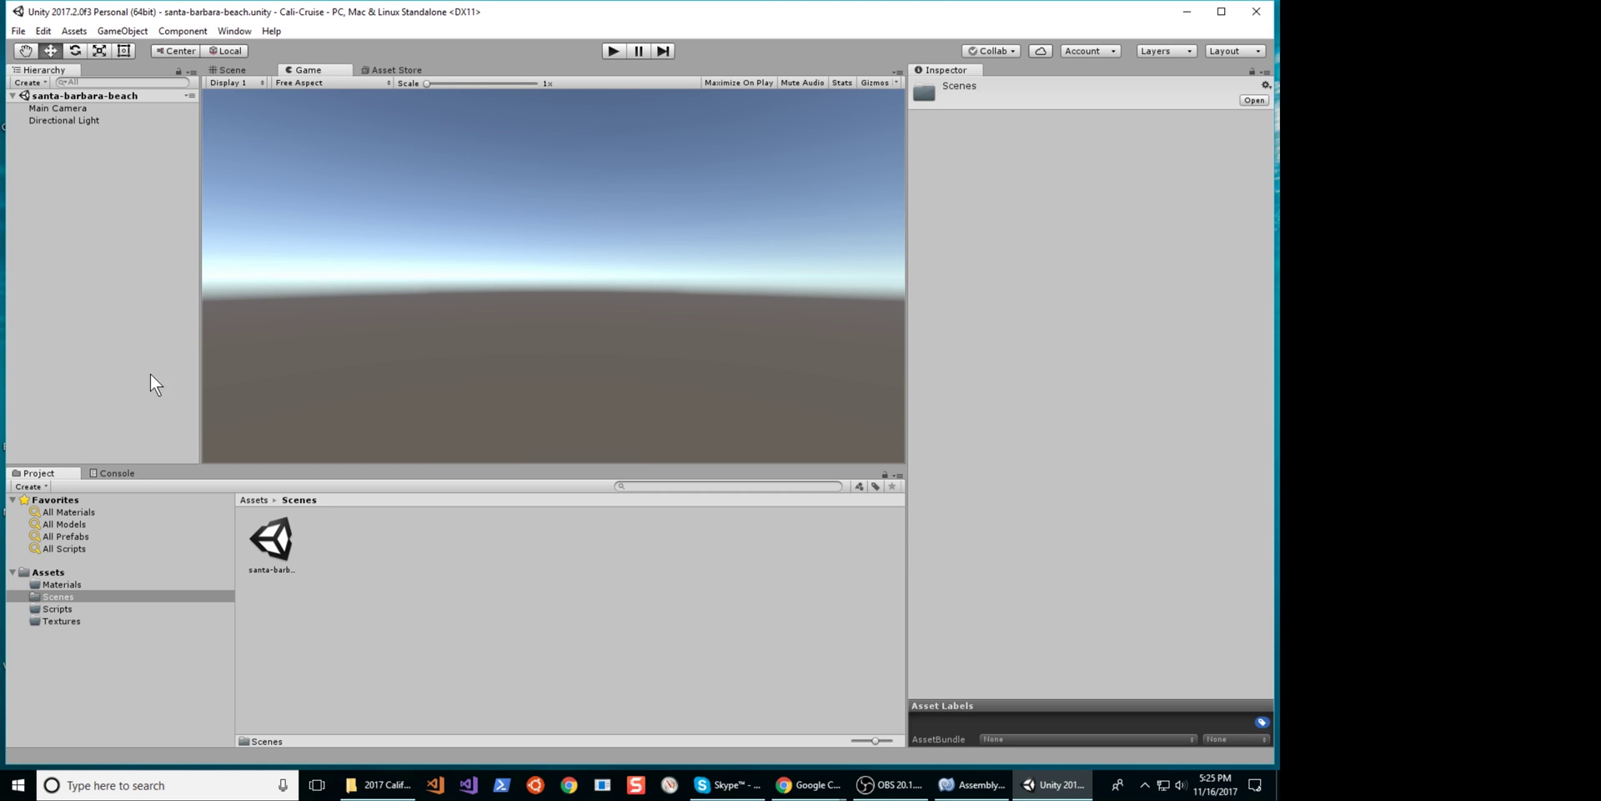
Open Unity's Textures folder and select and copy the three 360 photos in Explorer
click(102, 620)
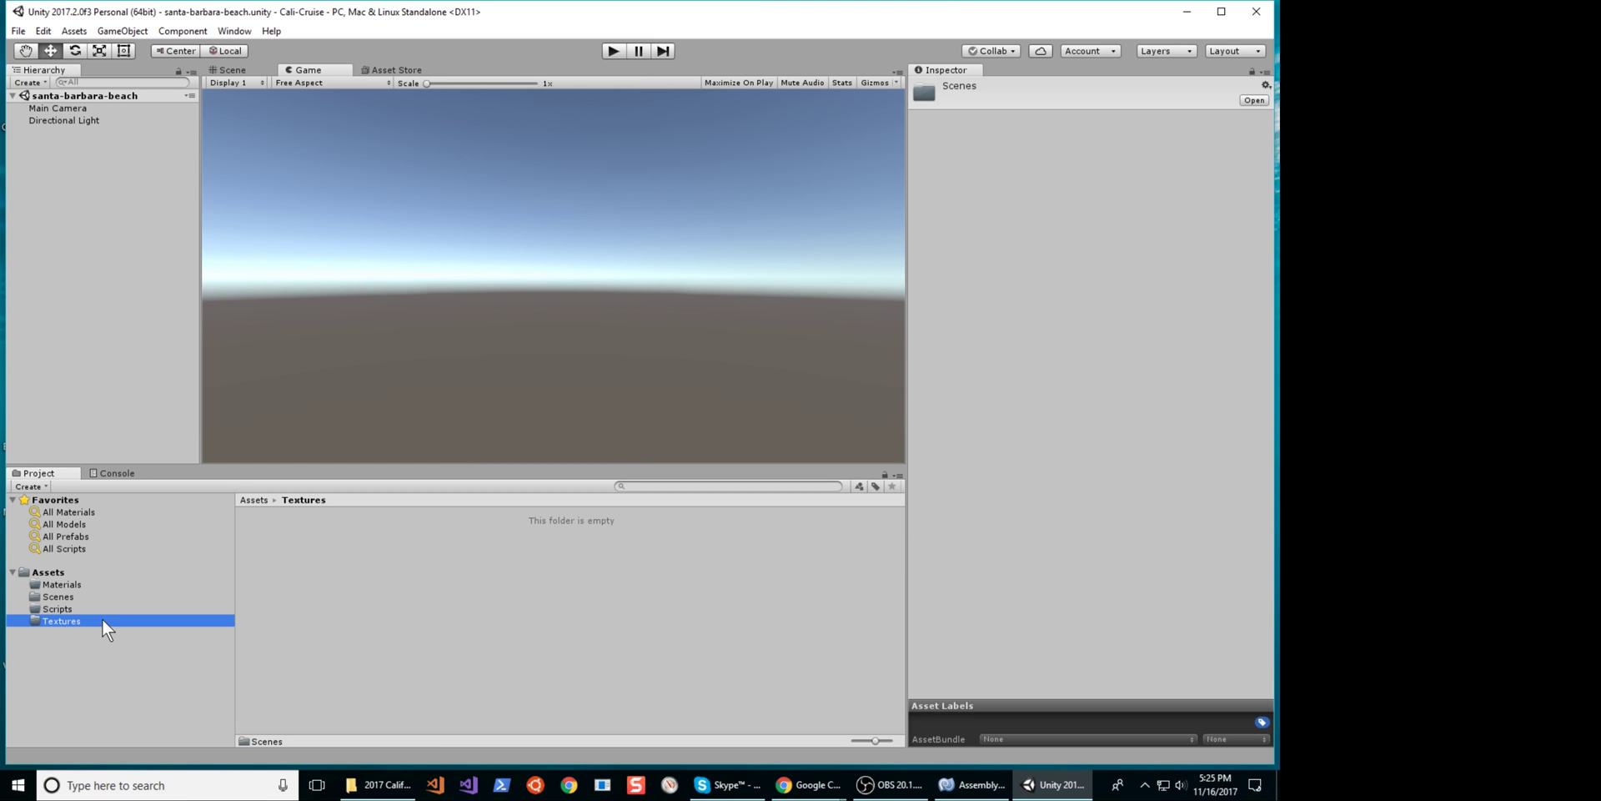
click(380, 784)
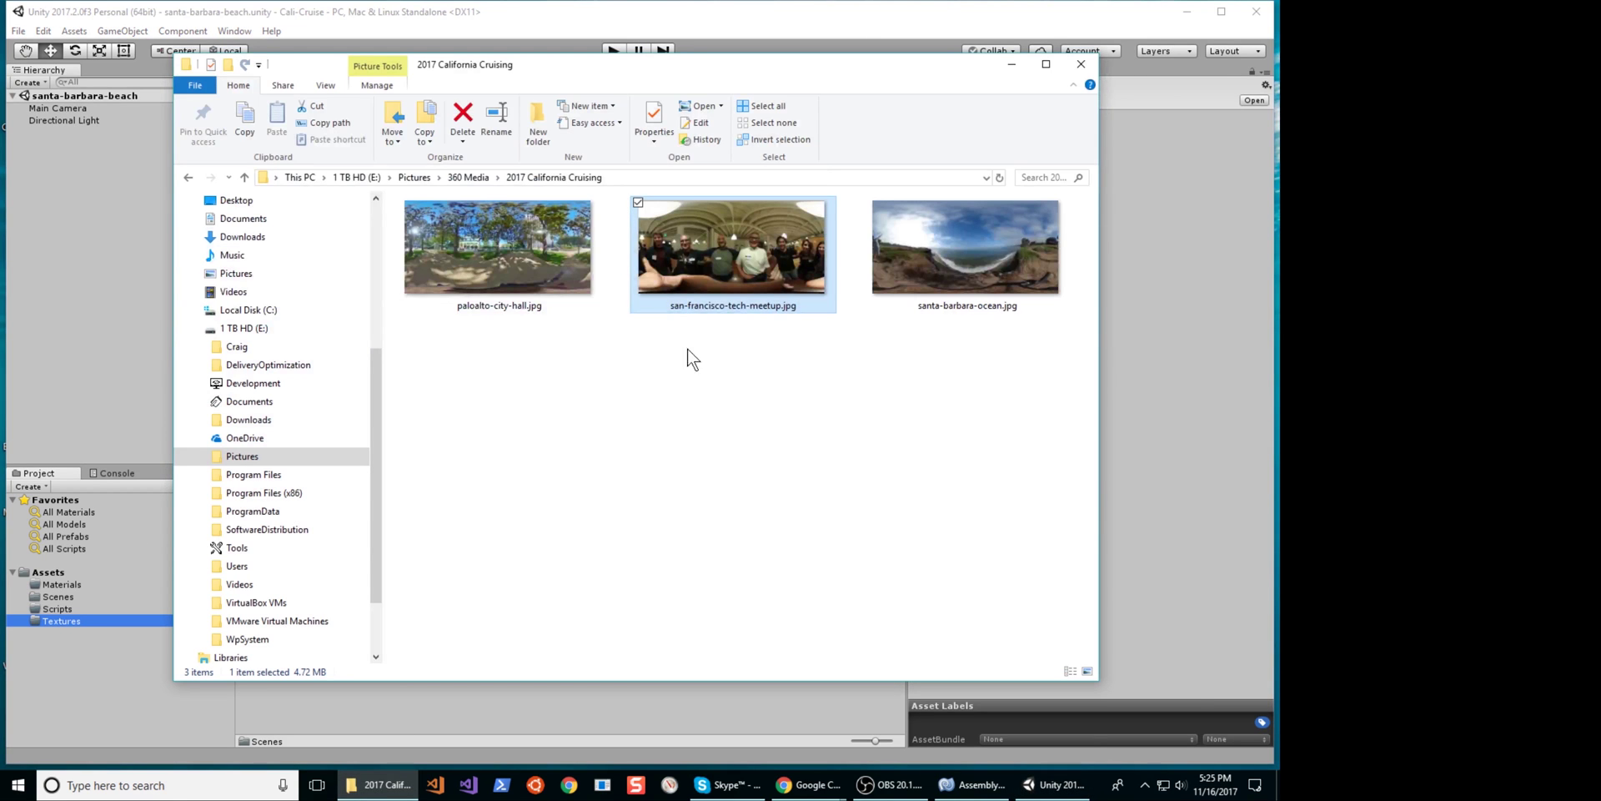
click(518, 257)
shift+click(920, 259)
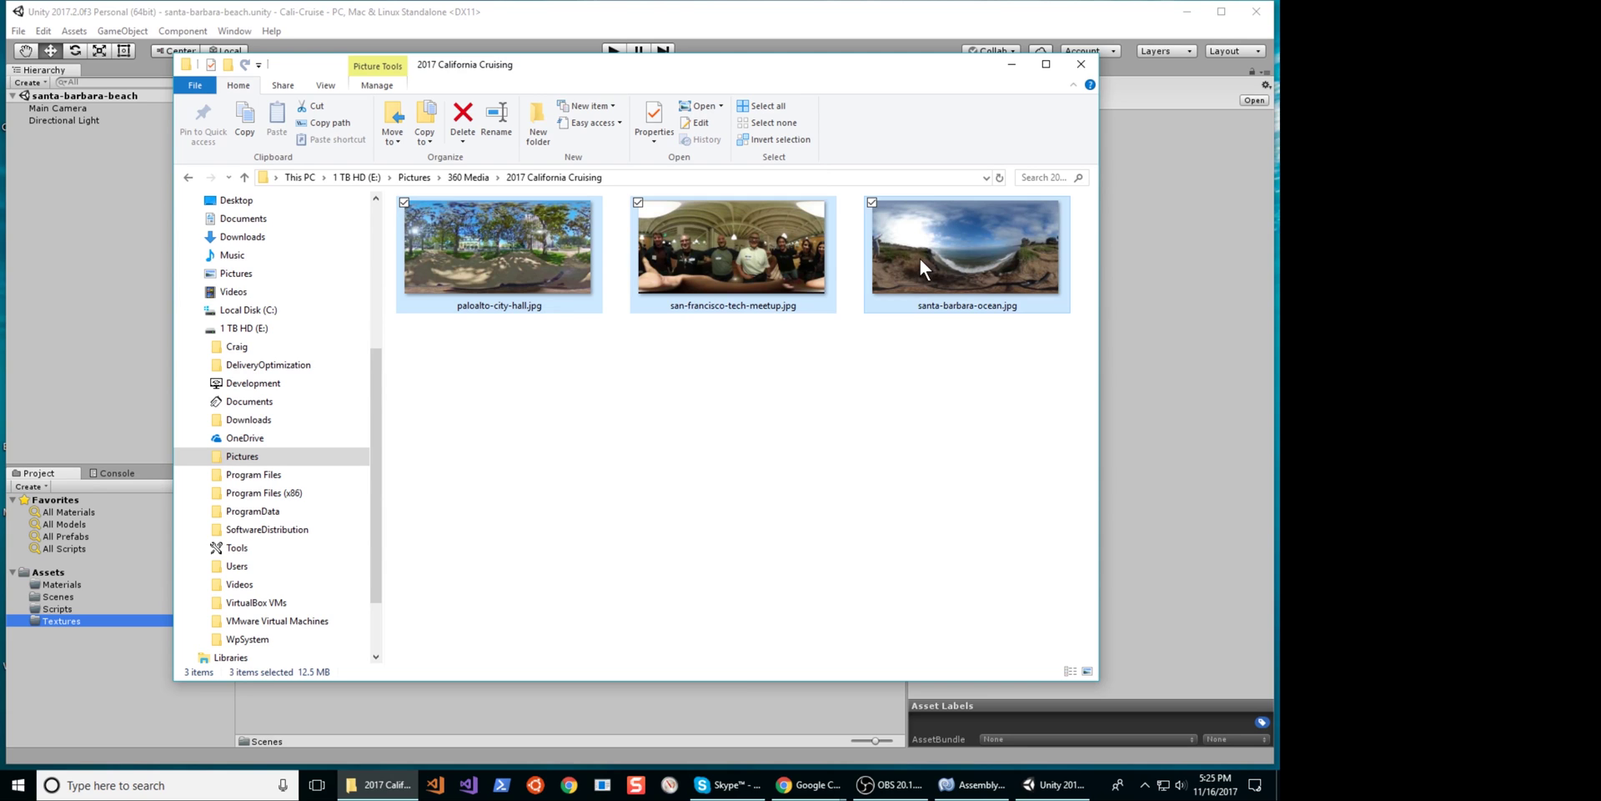
right_click(748, 255)
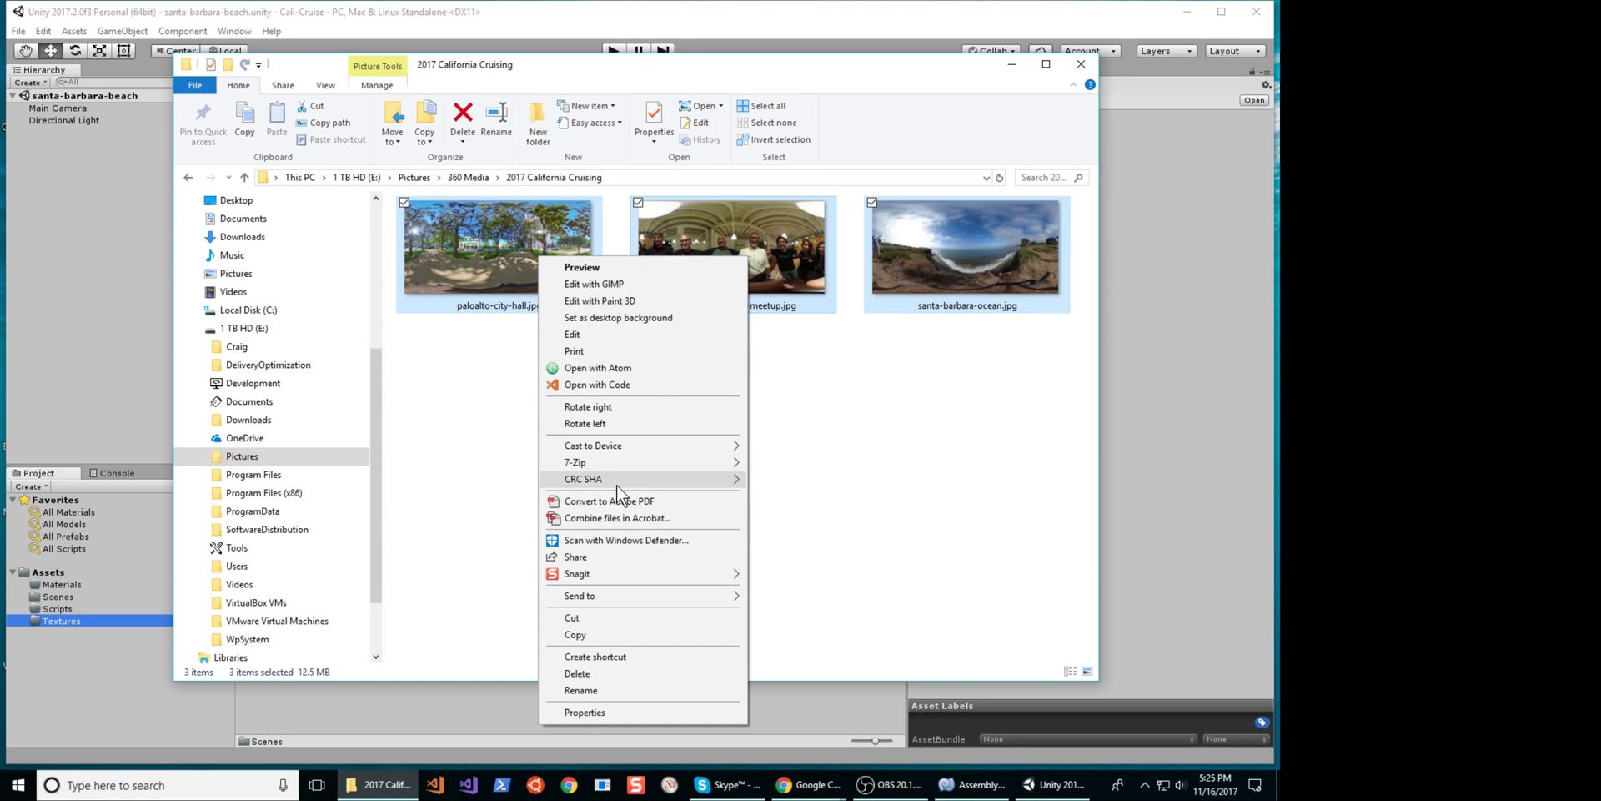
click(584, 637)
Drag the three photos into Unity's Assets/Textures folder and minimise the Explorer window
click(500, 711)
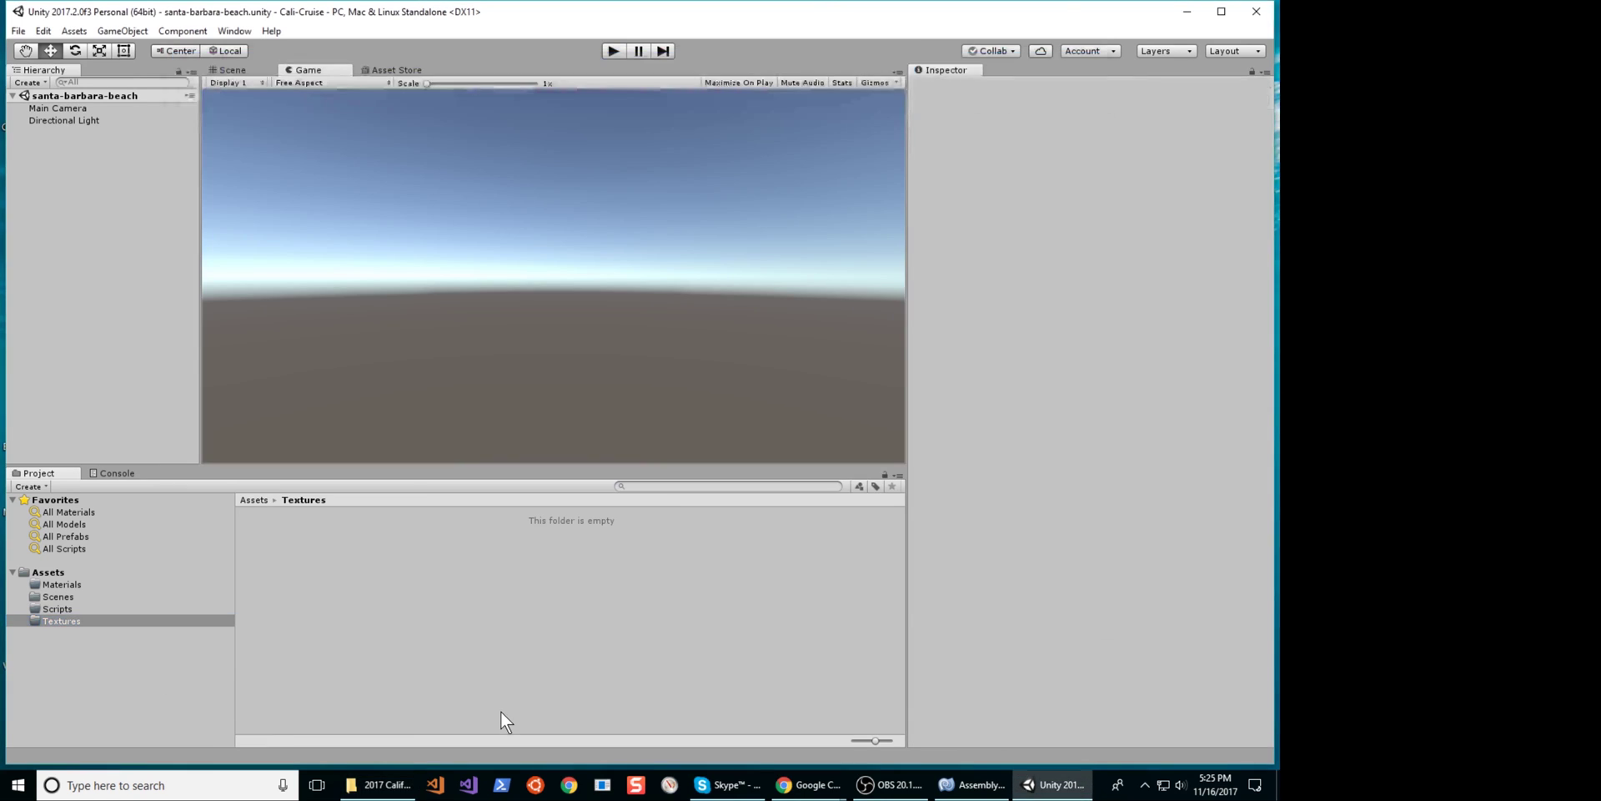
right_click(477, 602)
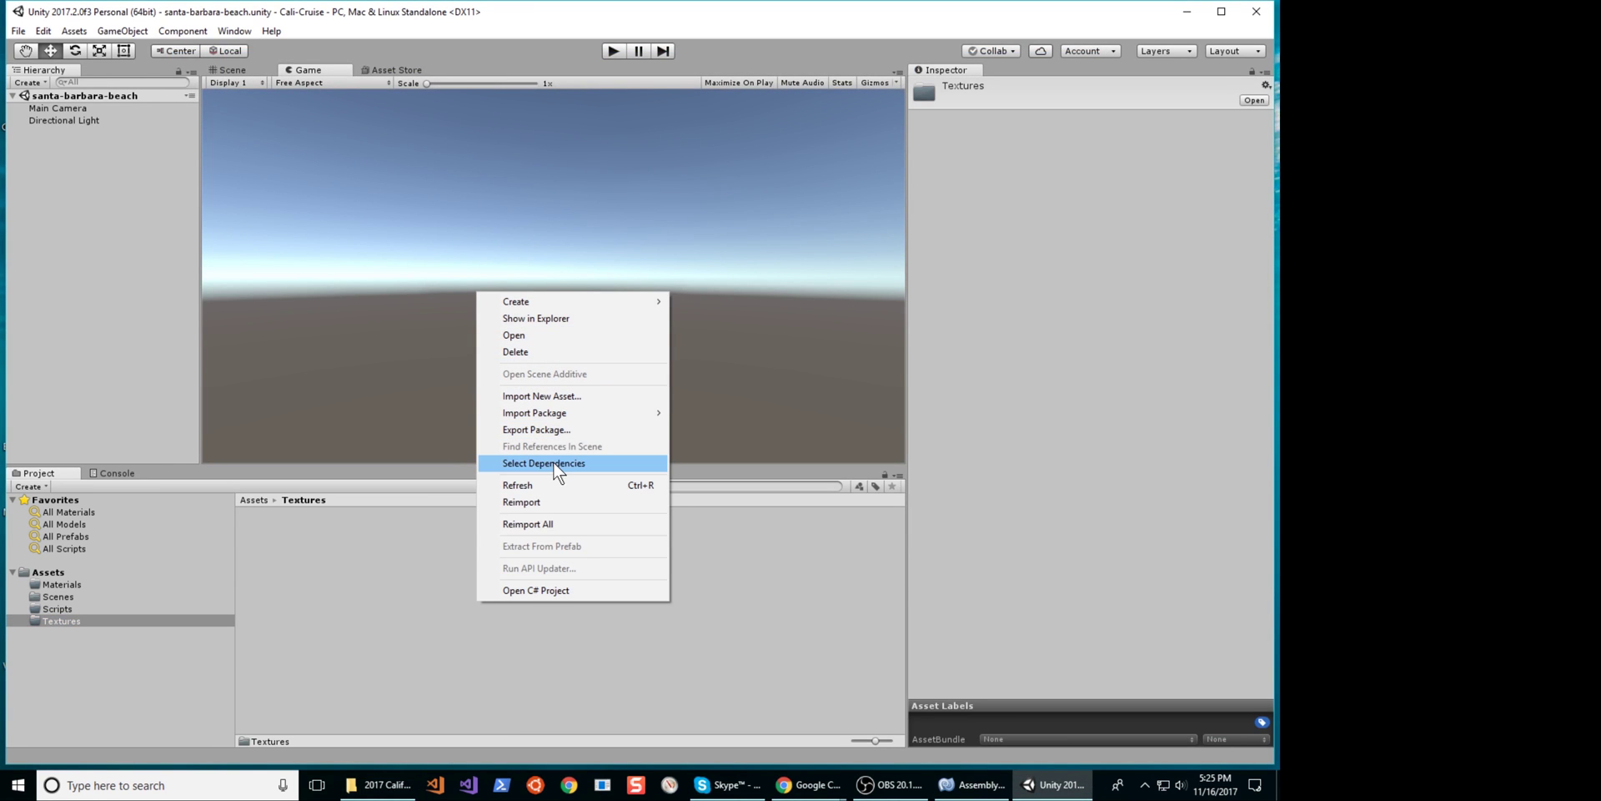
click(407, 567)
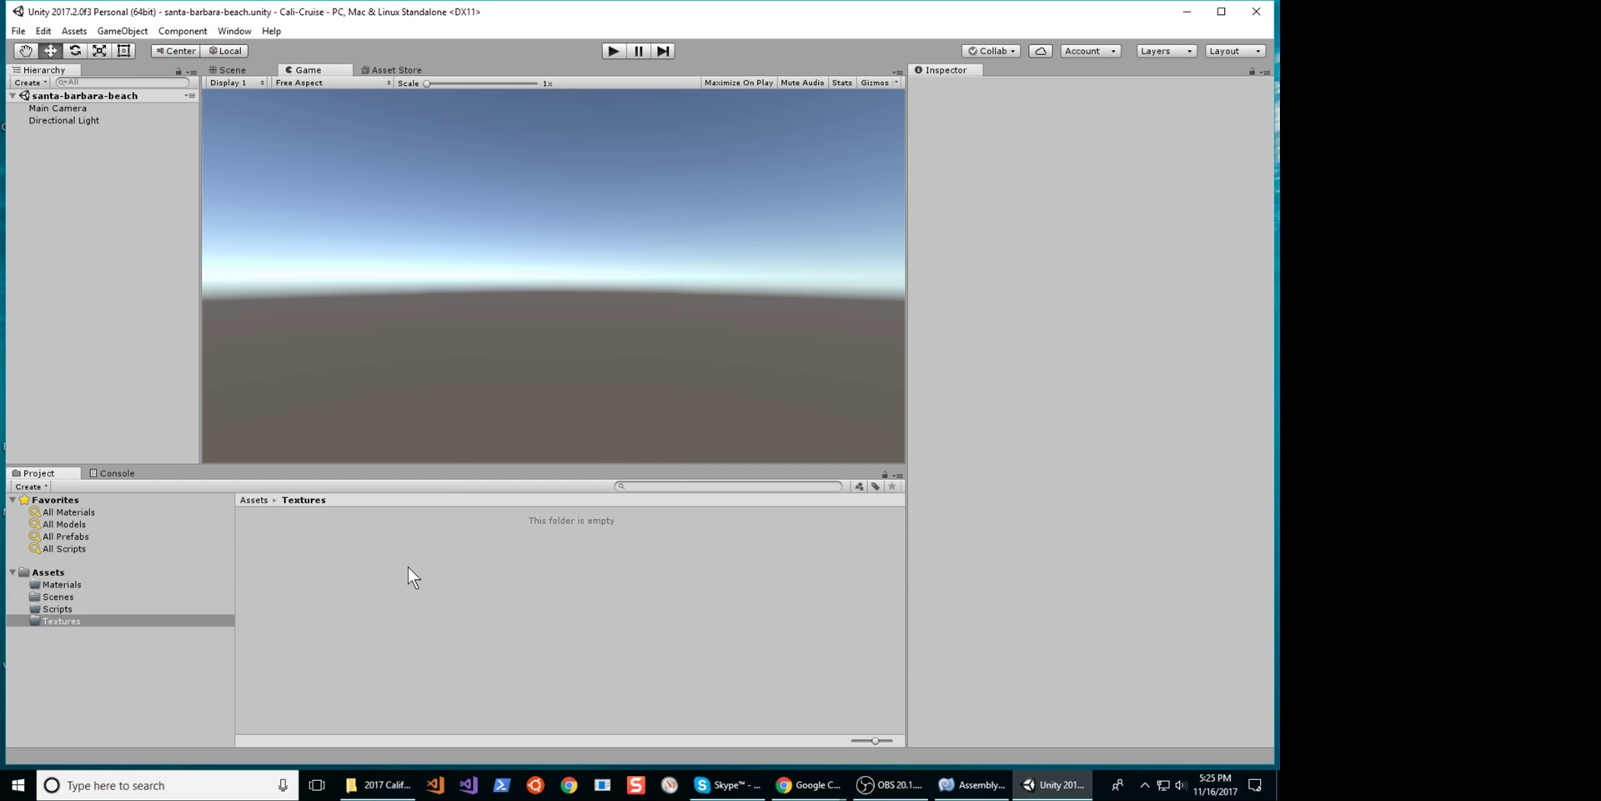
click(380, 784)
drag(507, 262, 330, 409)
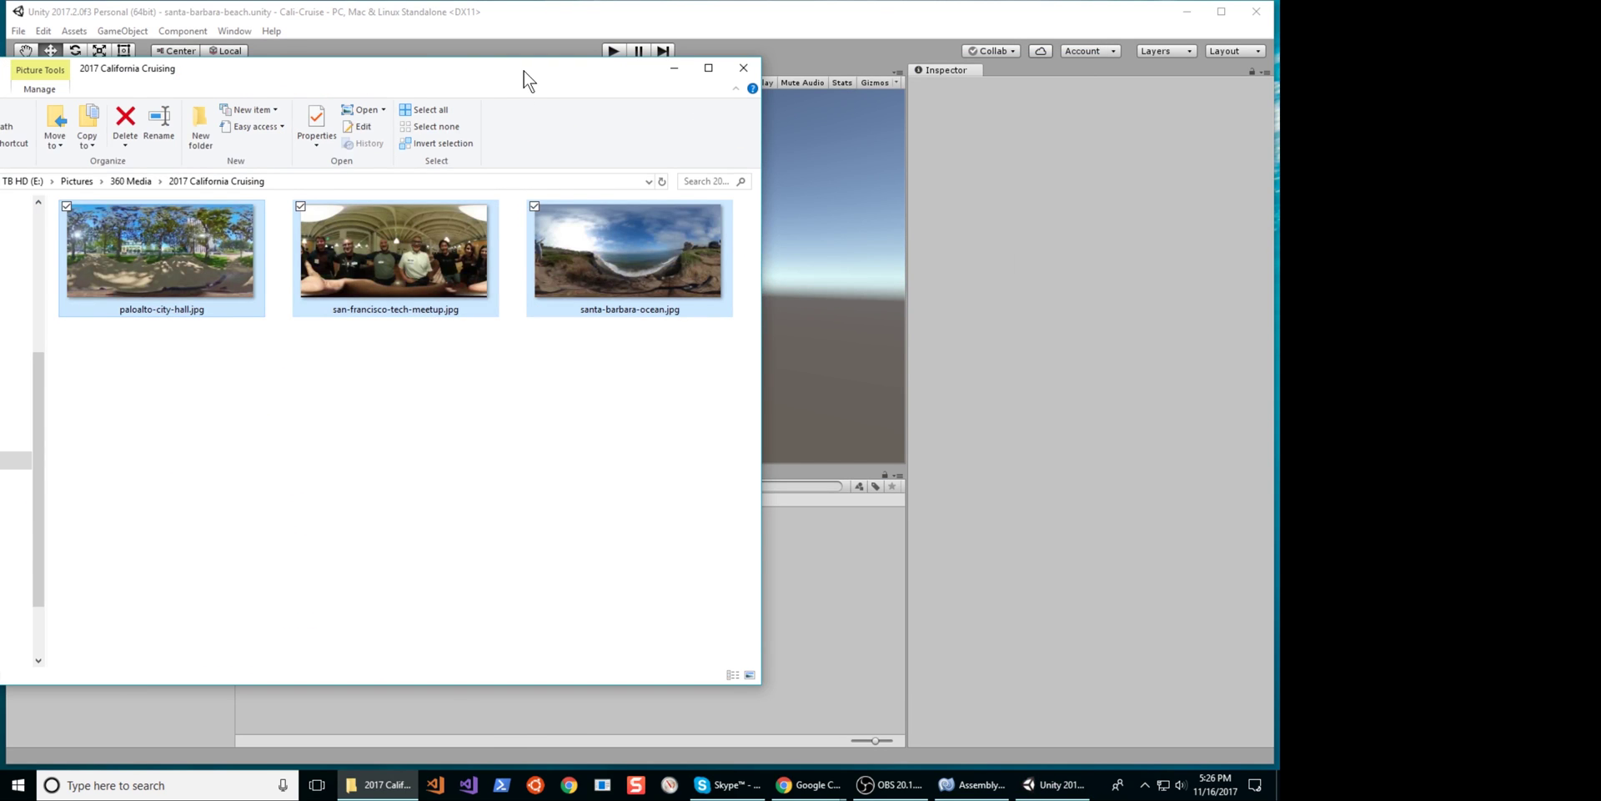
drag(526, 78, 344, 87)
click(495, 87)
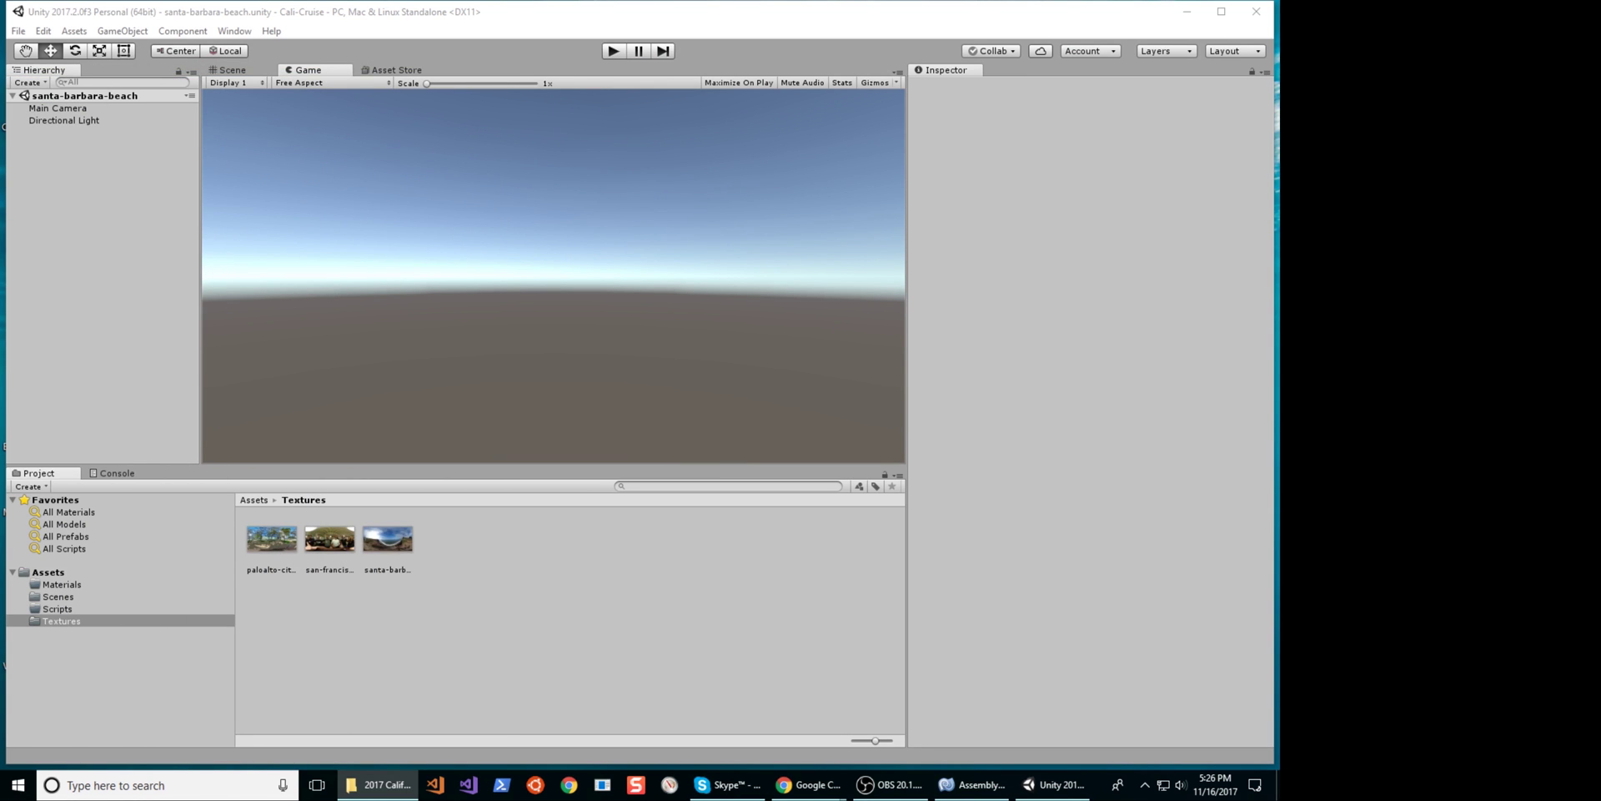
Set san-francisco-tech-meetup's Texture Shape to Cube with Latitude-Longitude Layout mapping, and apply
click(329, 545)
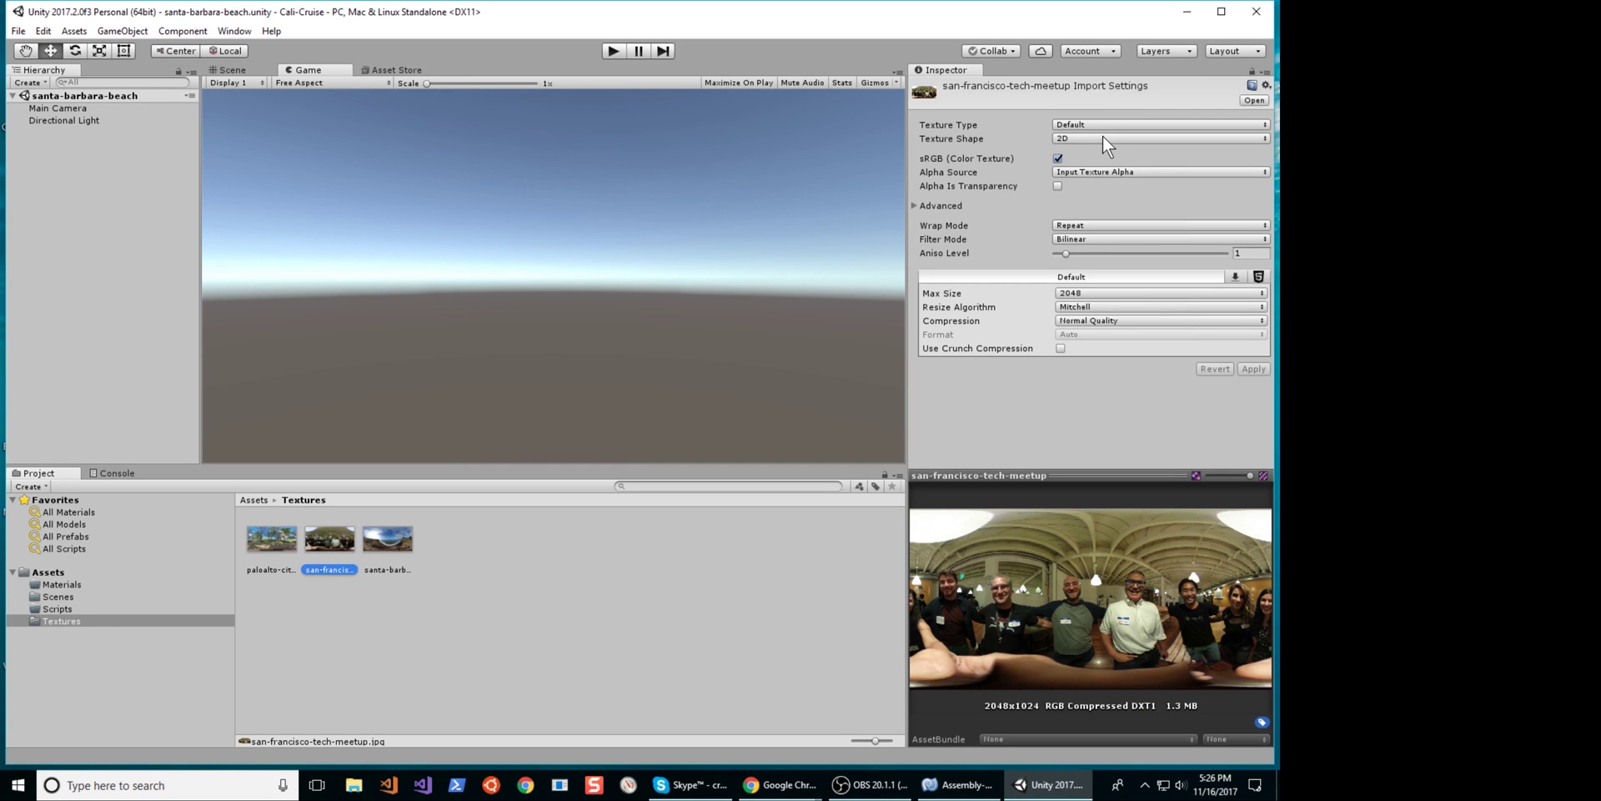
click(1095, 169)
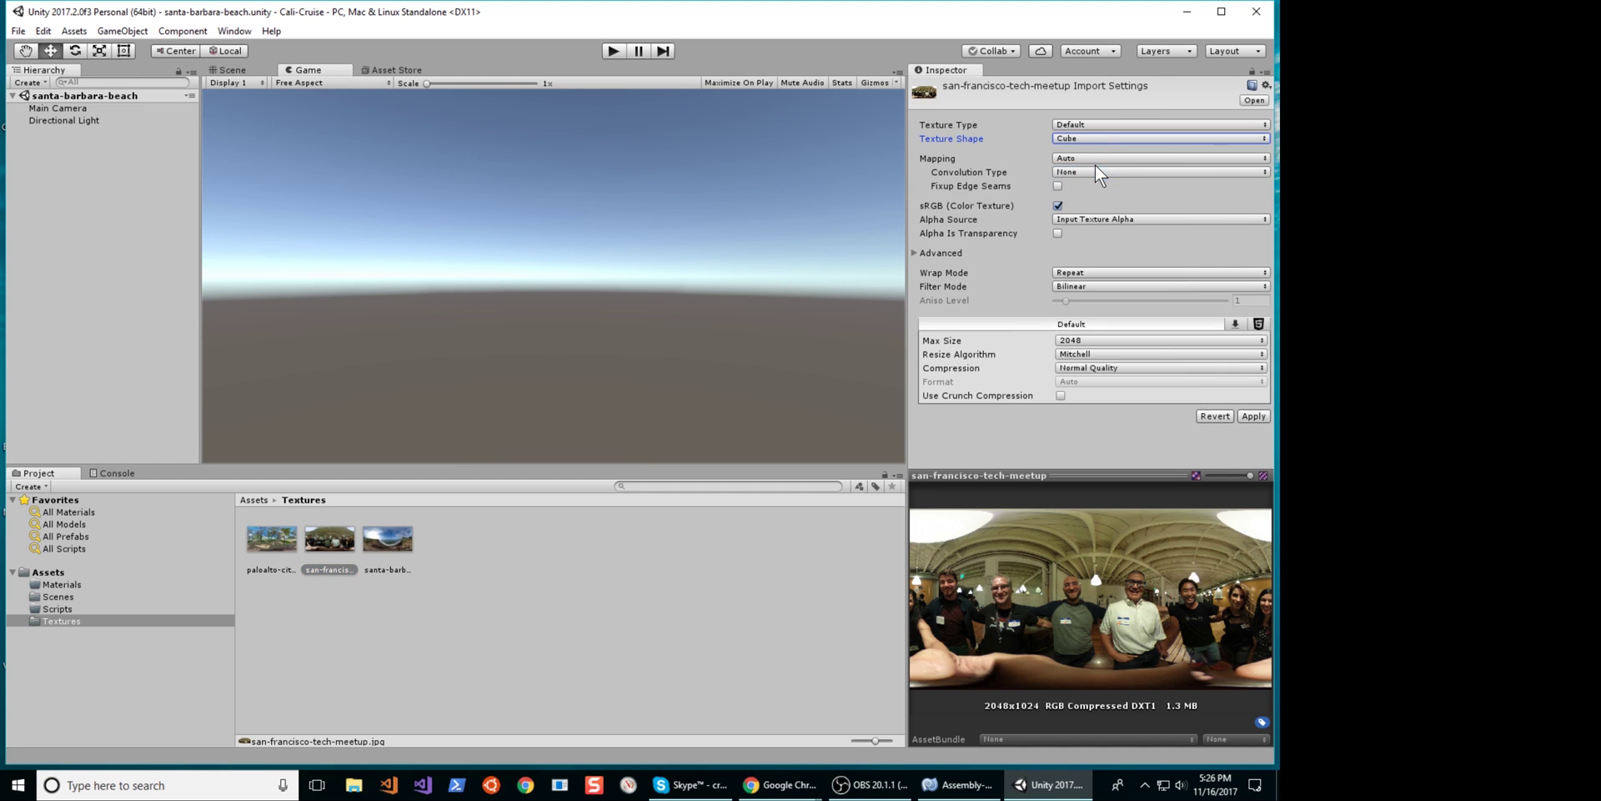
click(1097, 154)
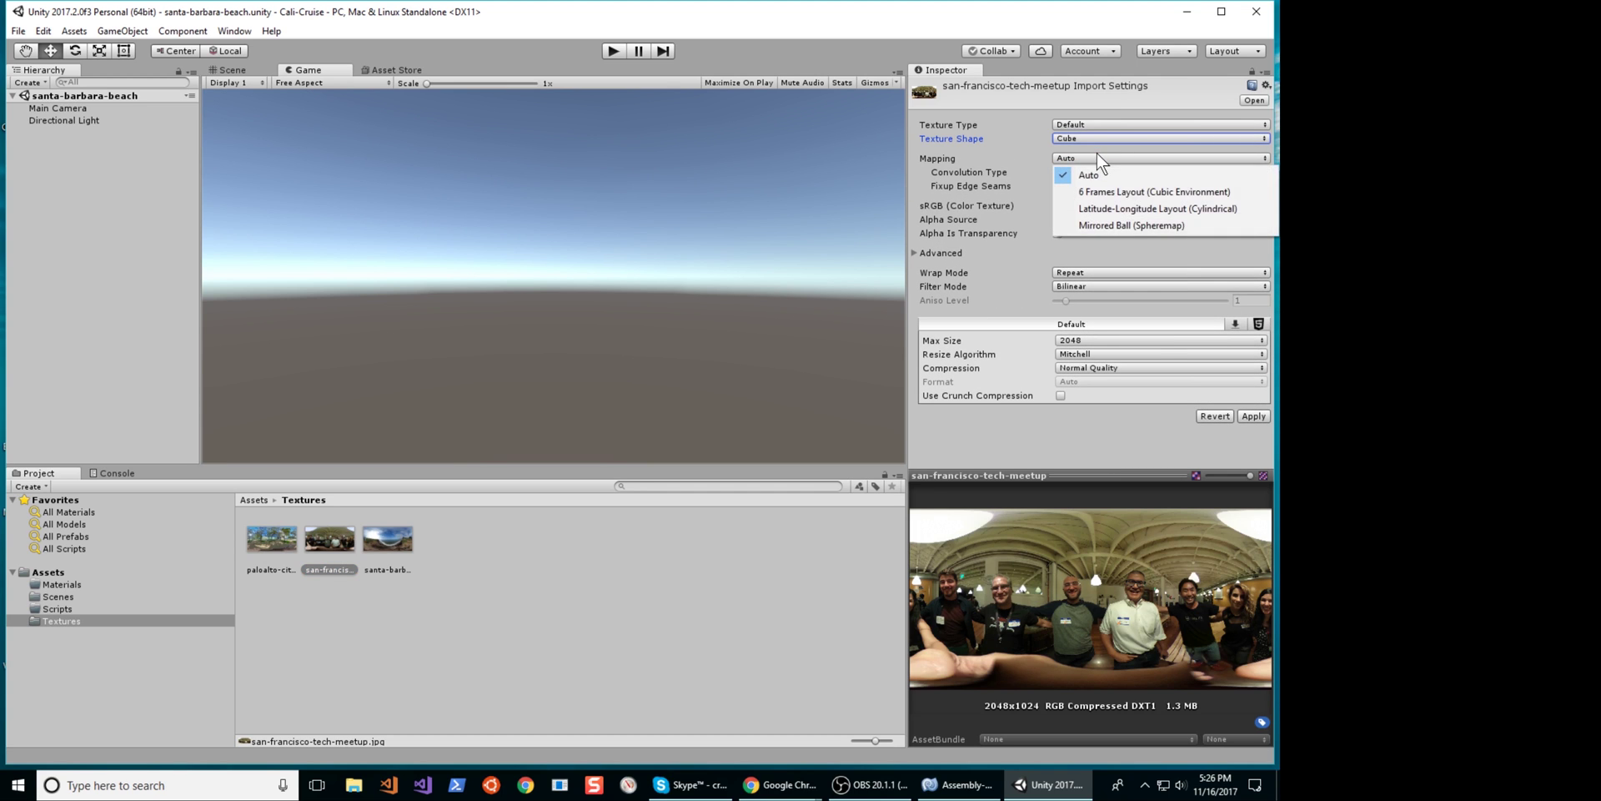
click(1116, 205)
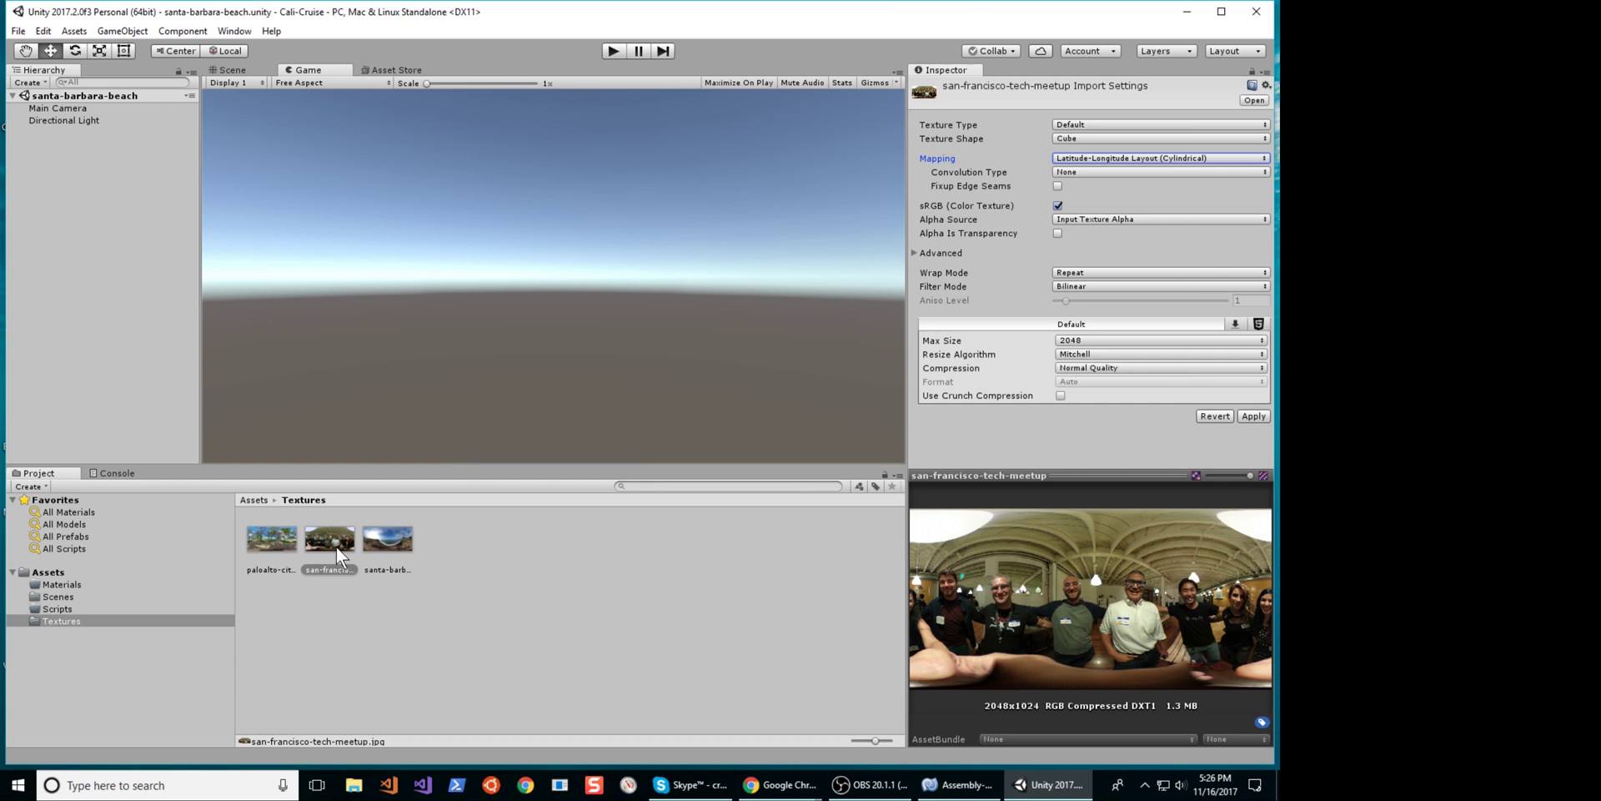
click(372, 544)
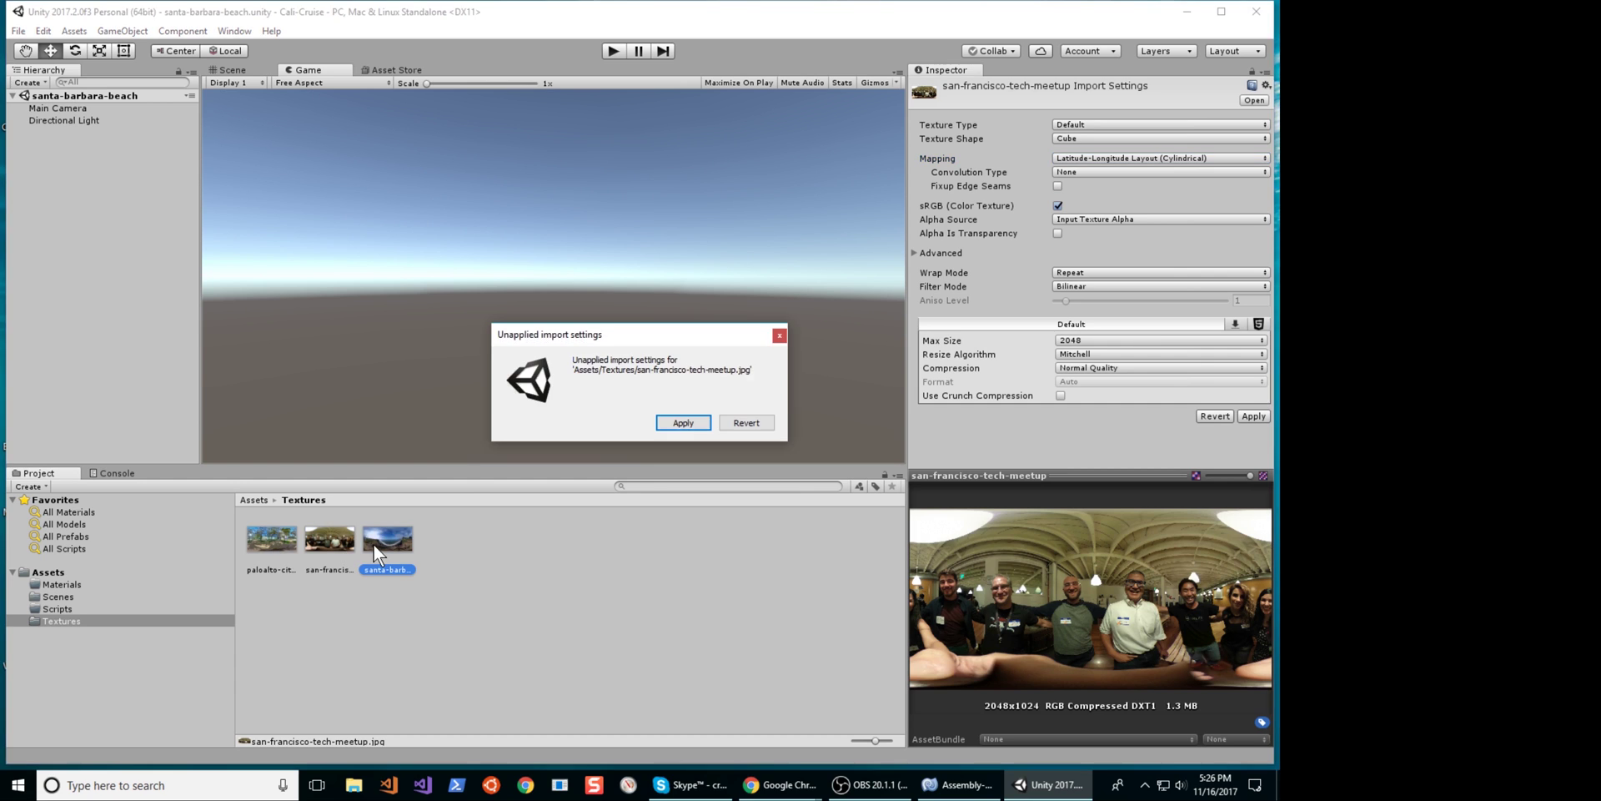
click(689, 424)
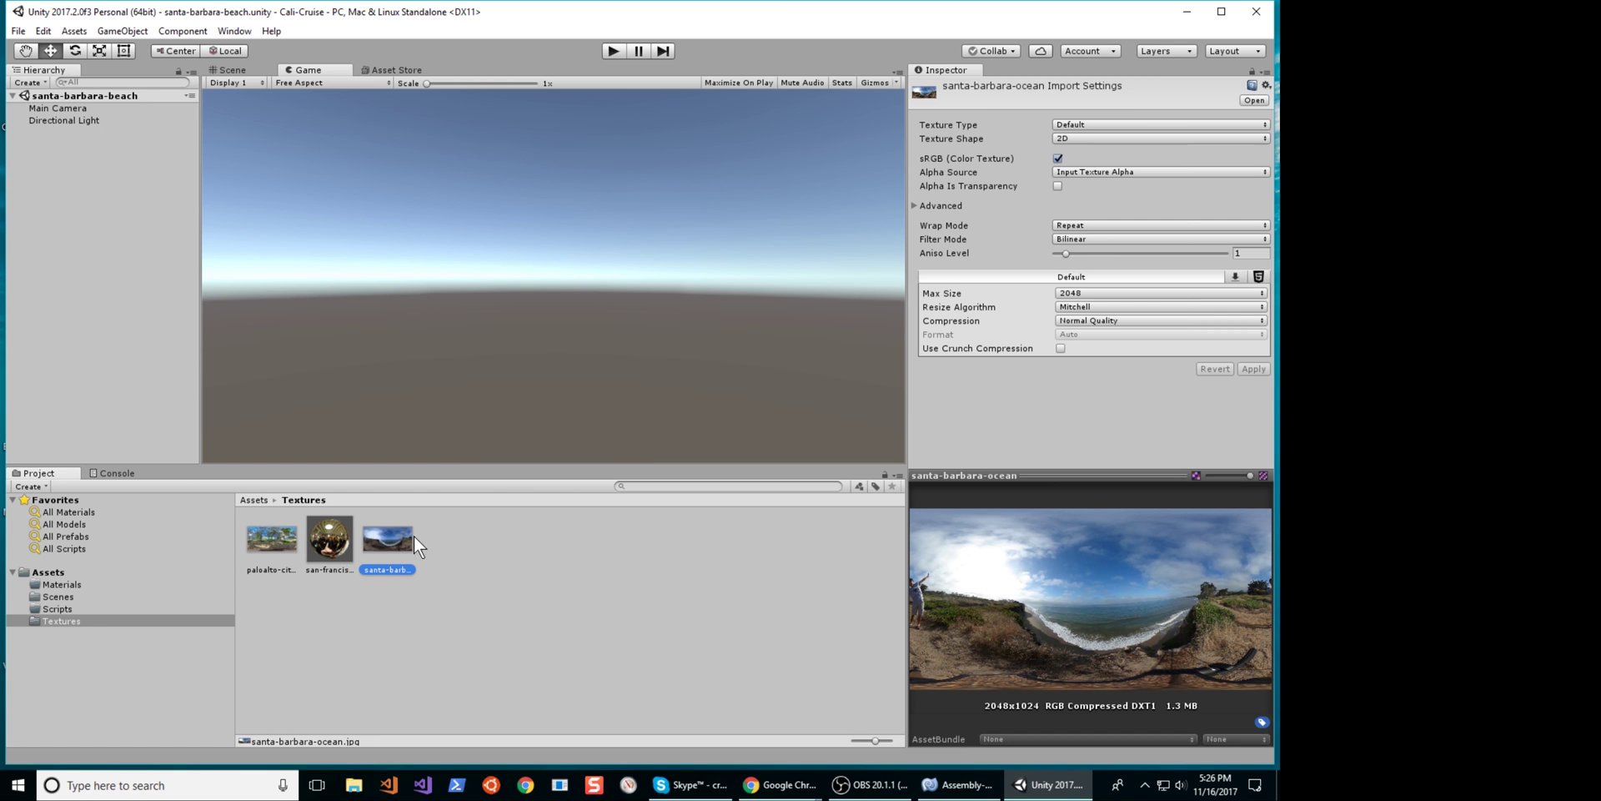
Make santa-barbara-ocean a Cube texture with Latitude-Longitude (Cylindrical) mapping and apply it
click(1118, 141)
click(1114, 174)
click(1112, 157)
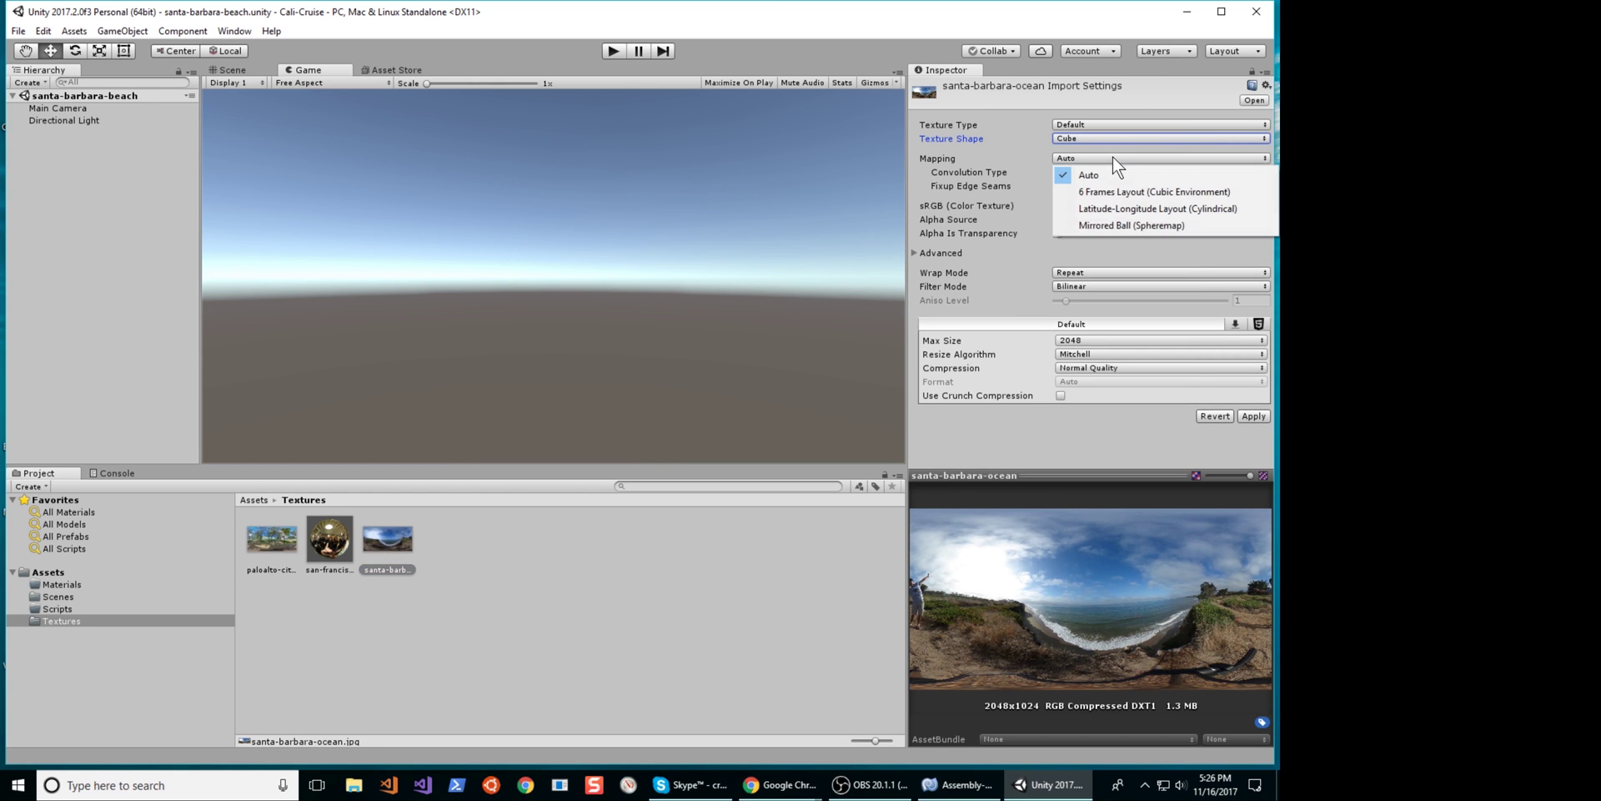
click(1133, 205)
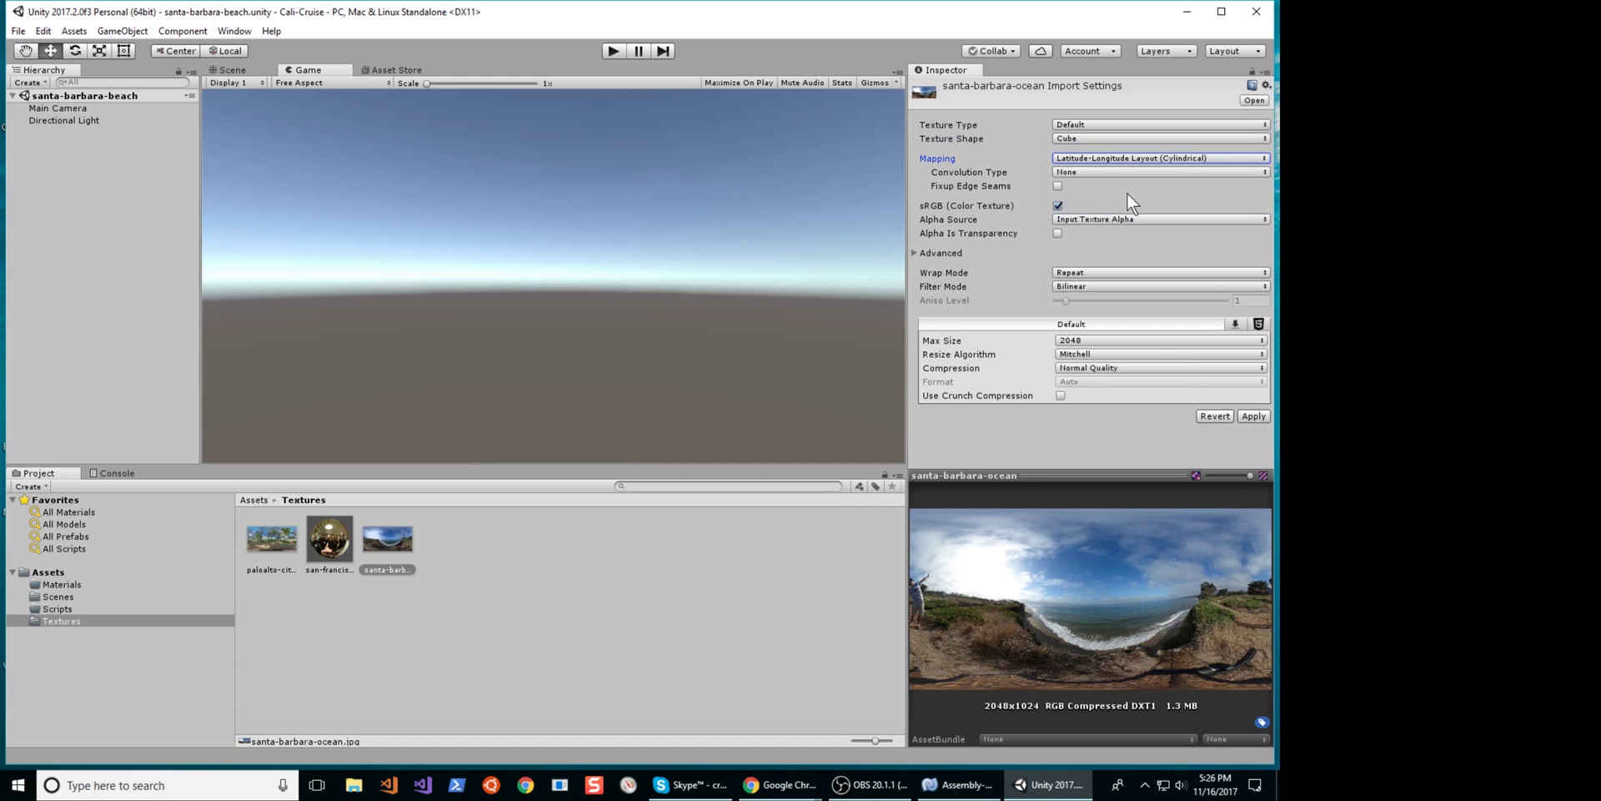
click(1253, 415)
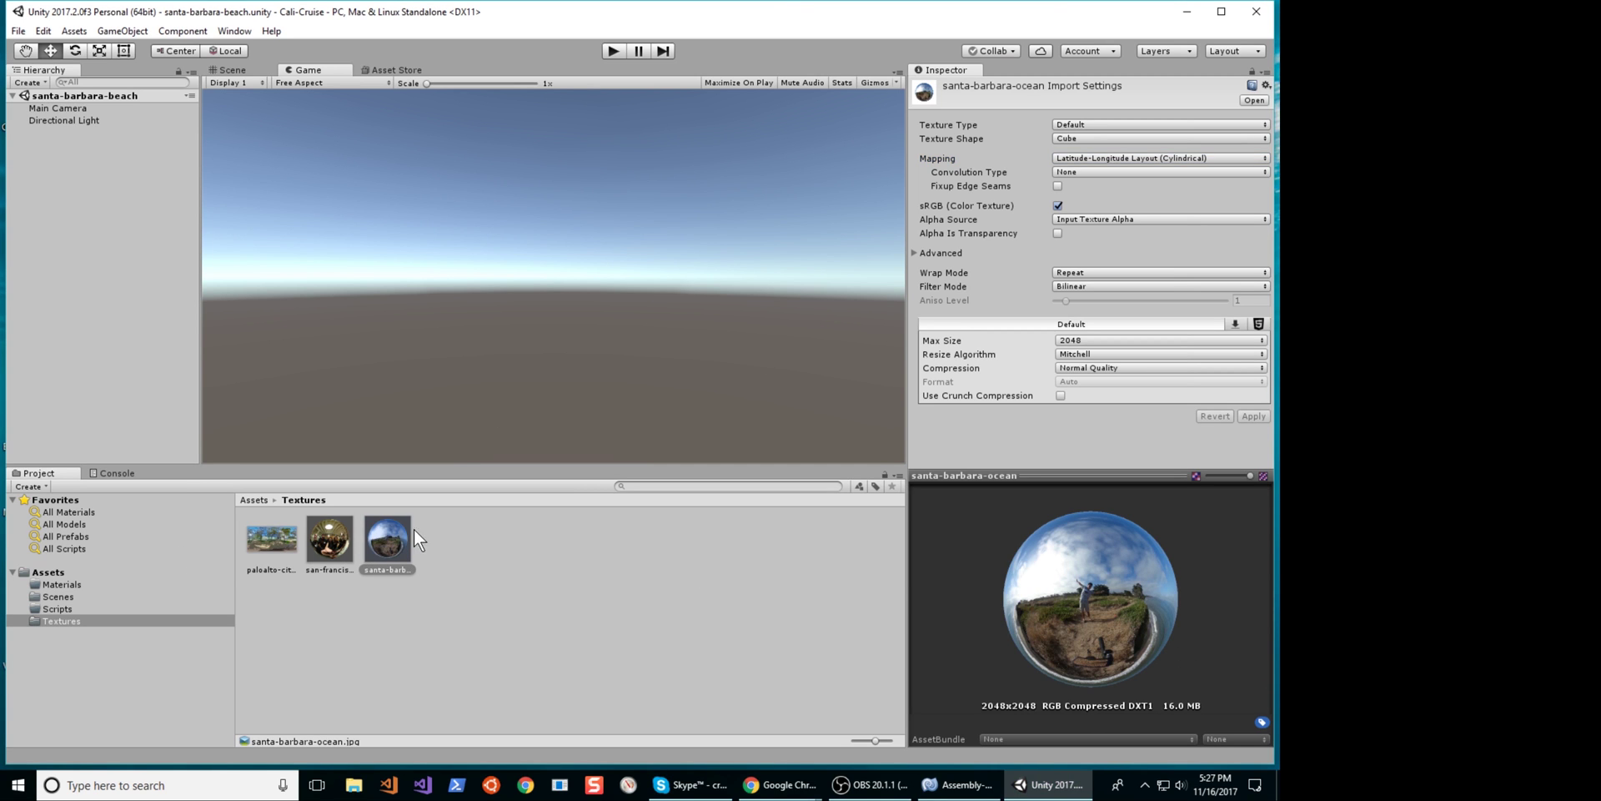
click(67, 584)
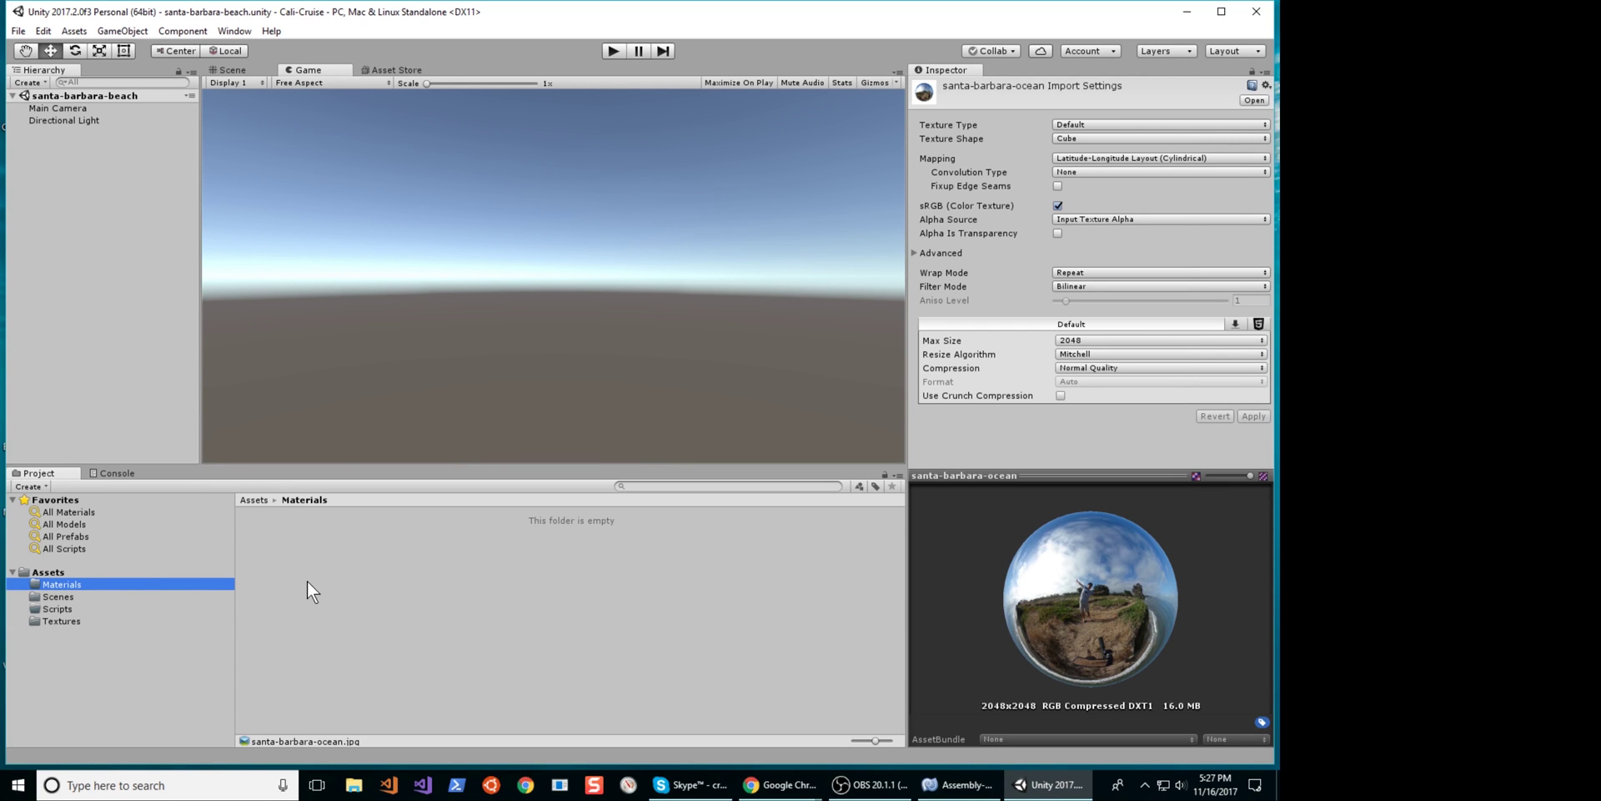
Create a new material in the Materials folder and rename it santa-barbara-material
right_click(153, 584)
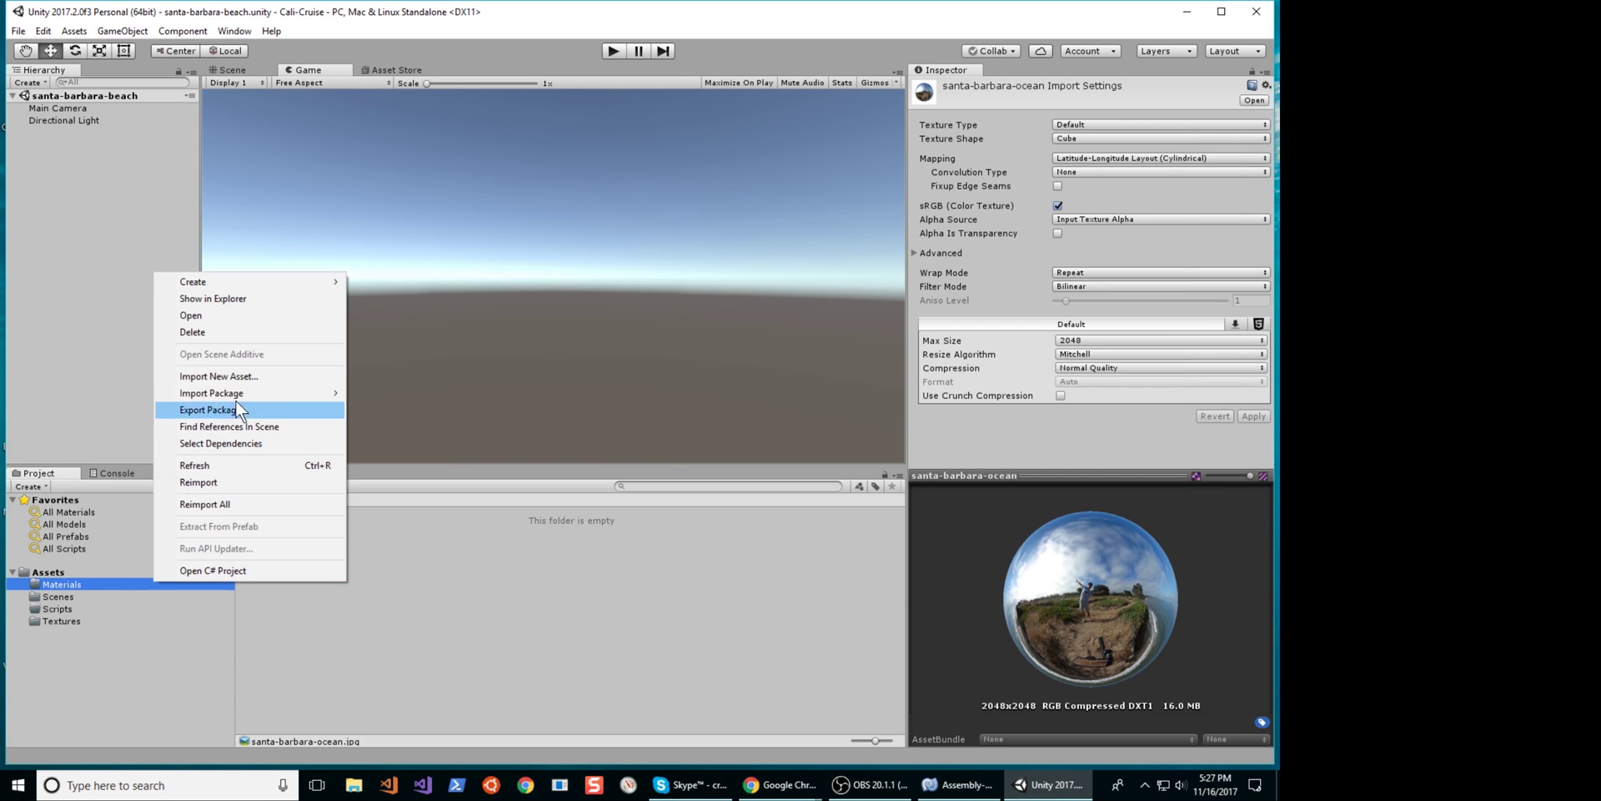
mouse_move(283, 280)
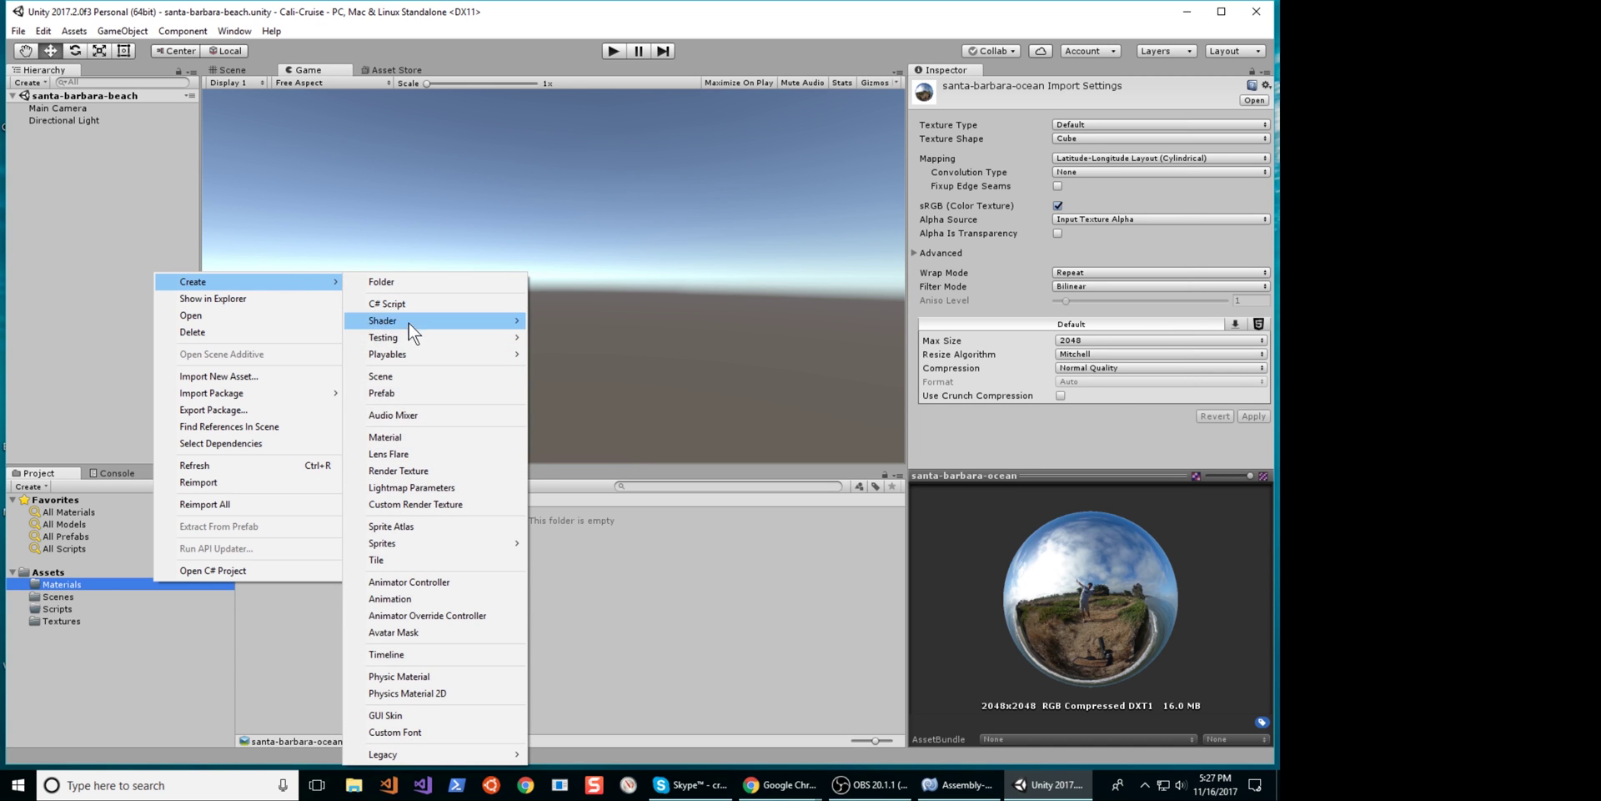
click(392, 434)
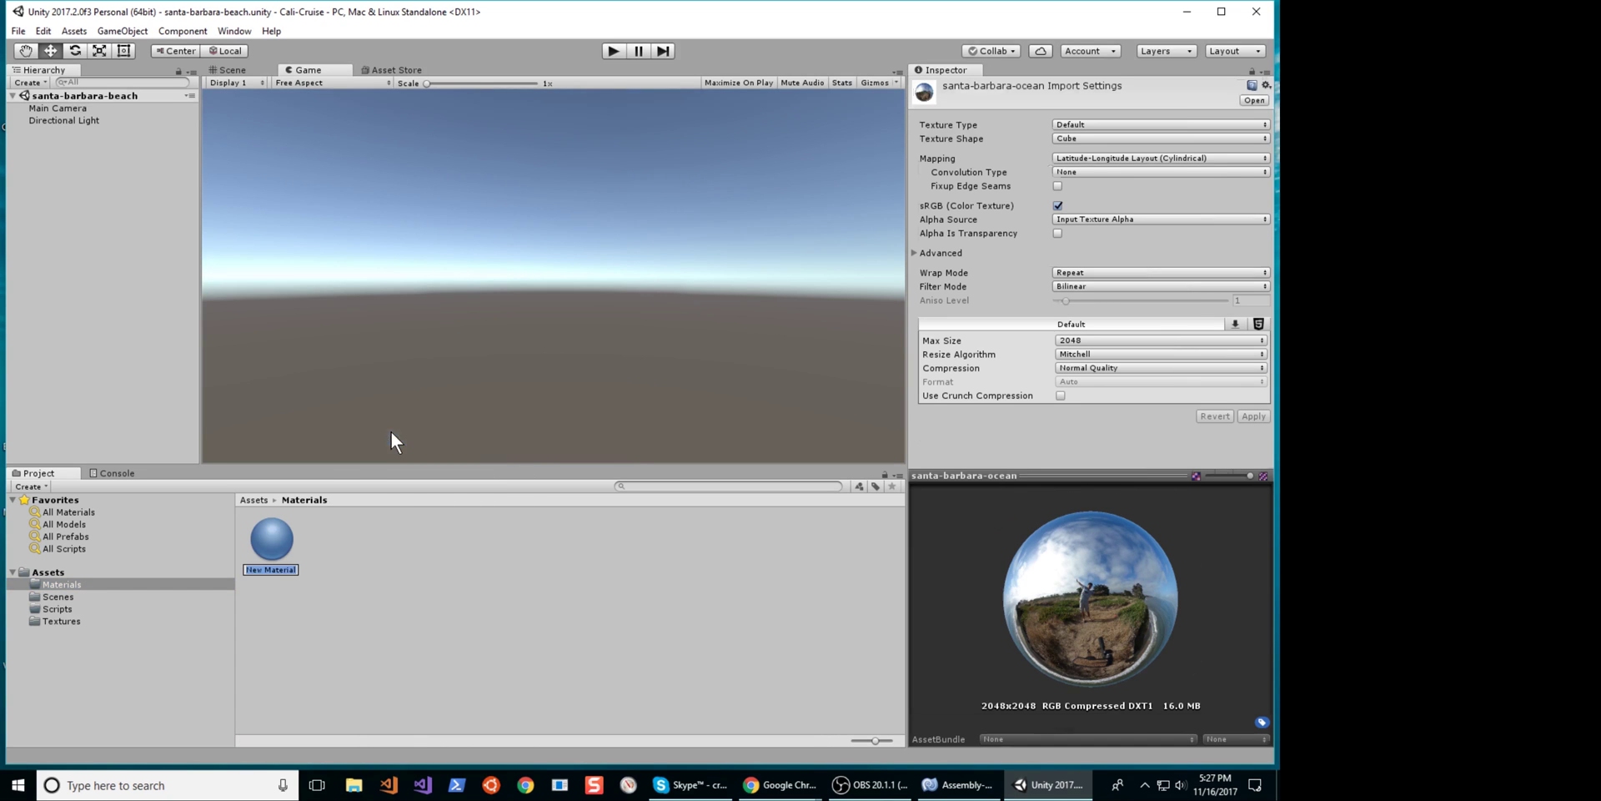
double_click(289, 572)
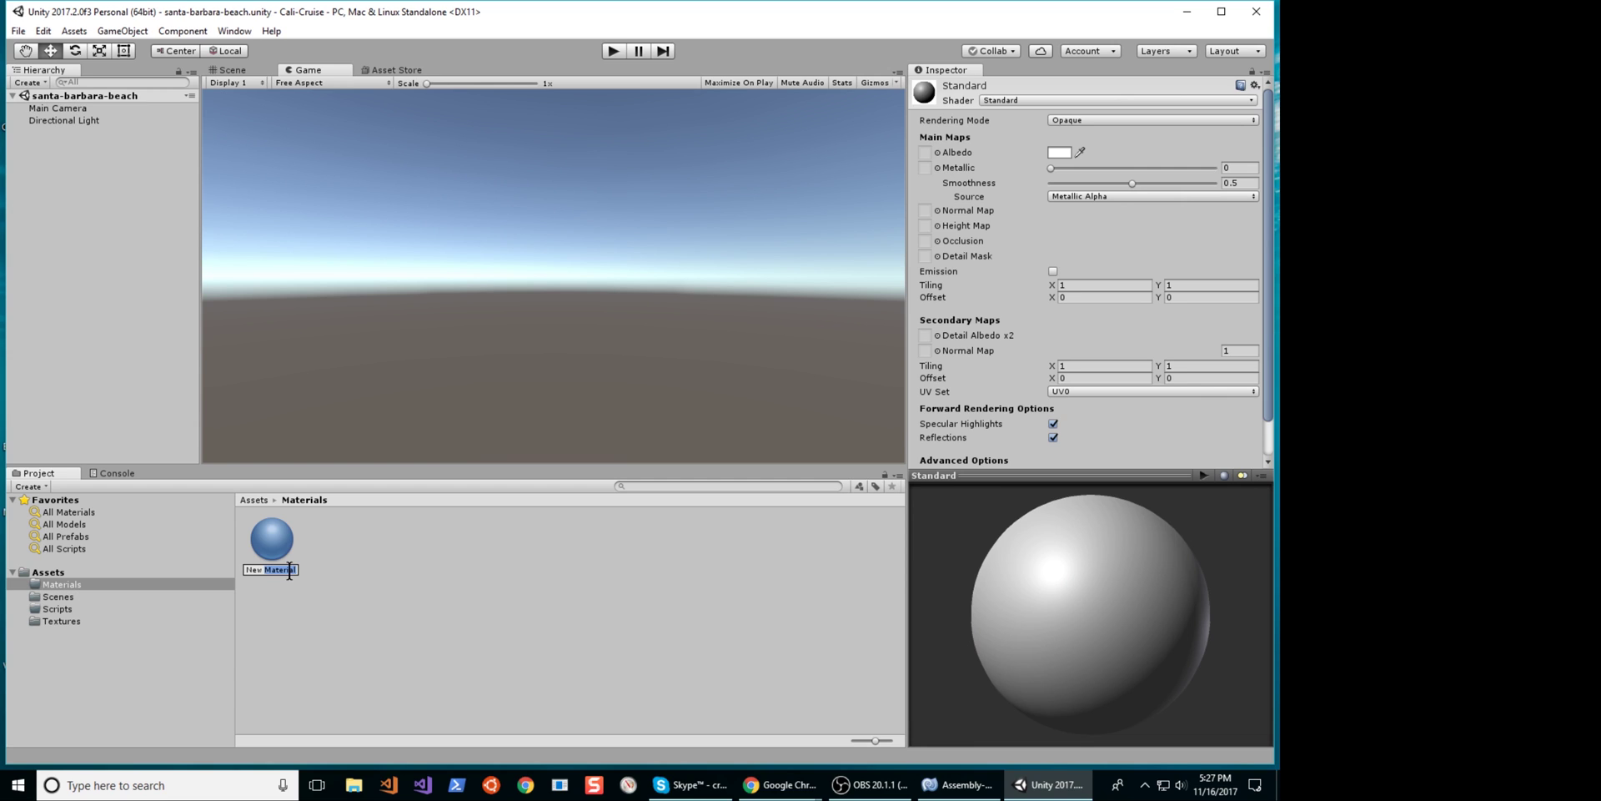
key(ctrl+a)
text(Nanta-baraara-material)
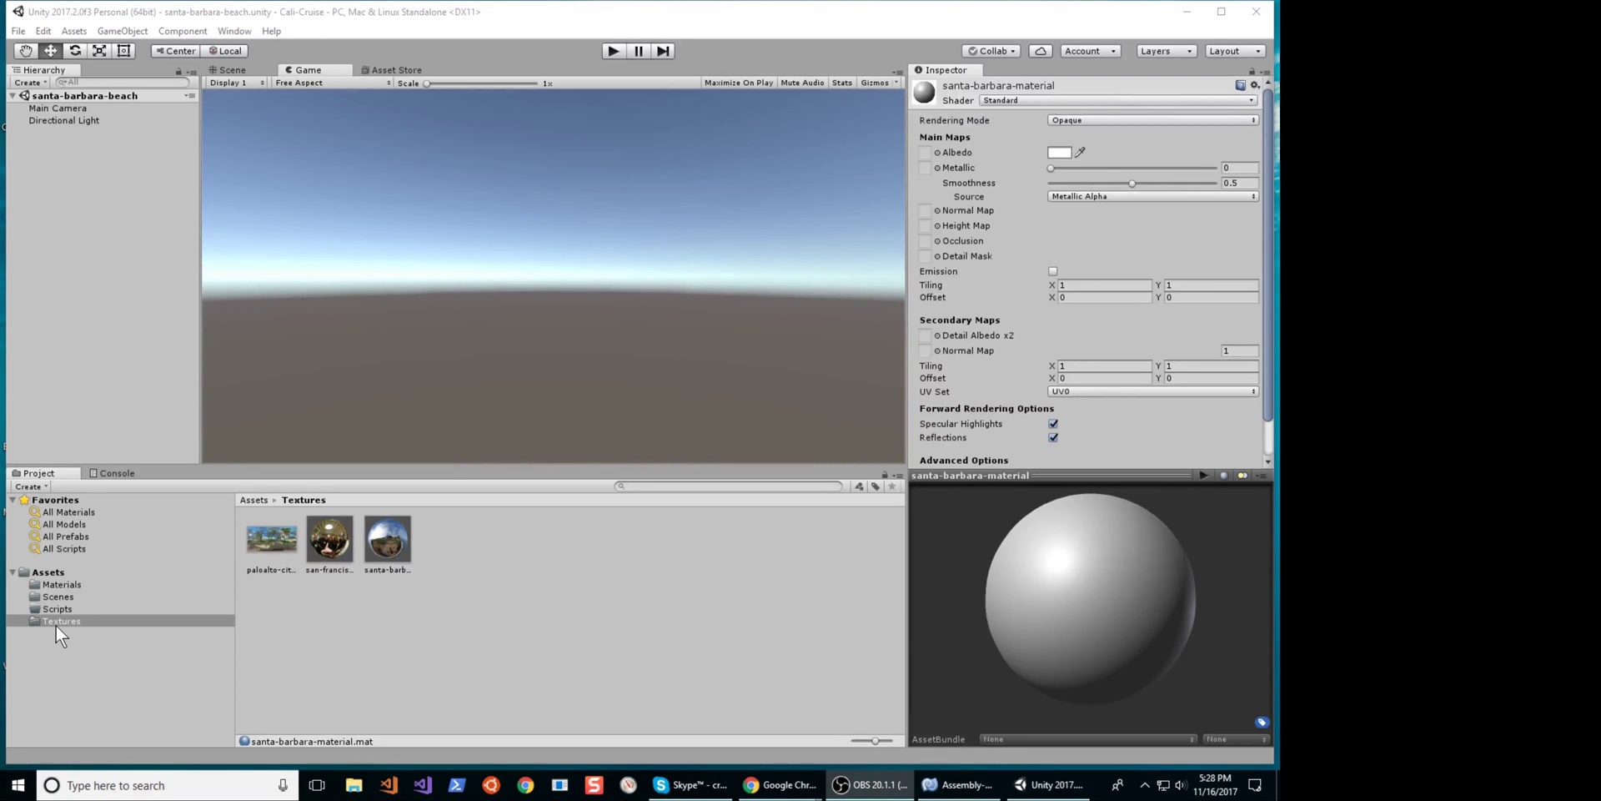
Switch santa-barbara-material to the Skybox/Cubemap shader with santa-barbara-ocean as its cubemap
click(1143, 99)
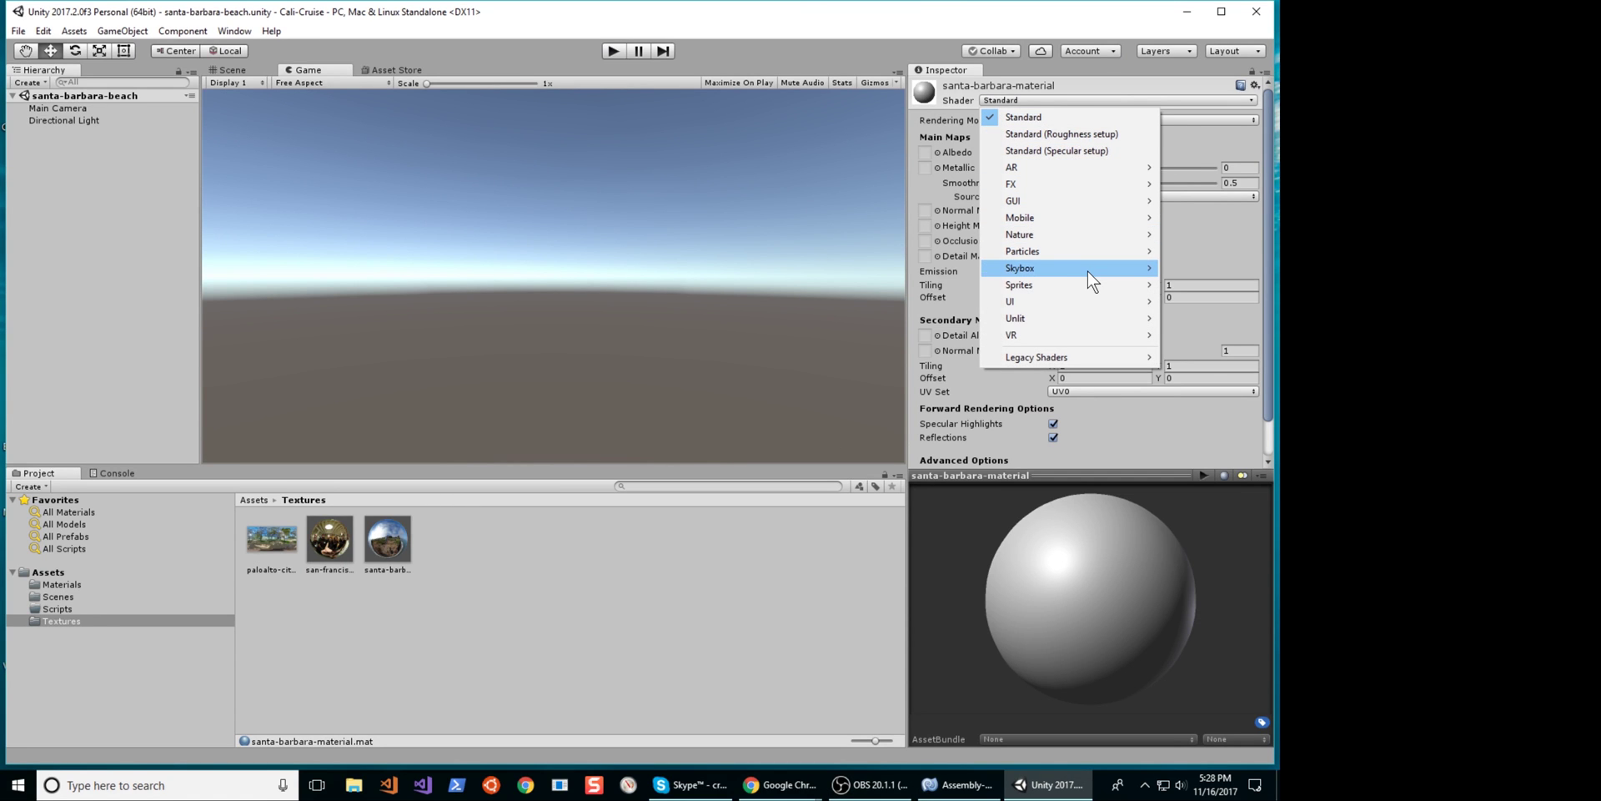
mouse_move(1087, 272)
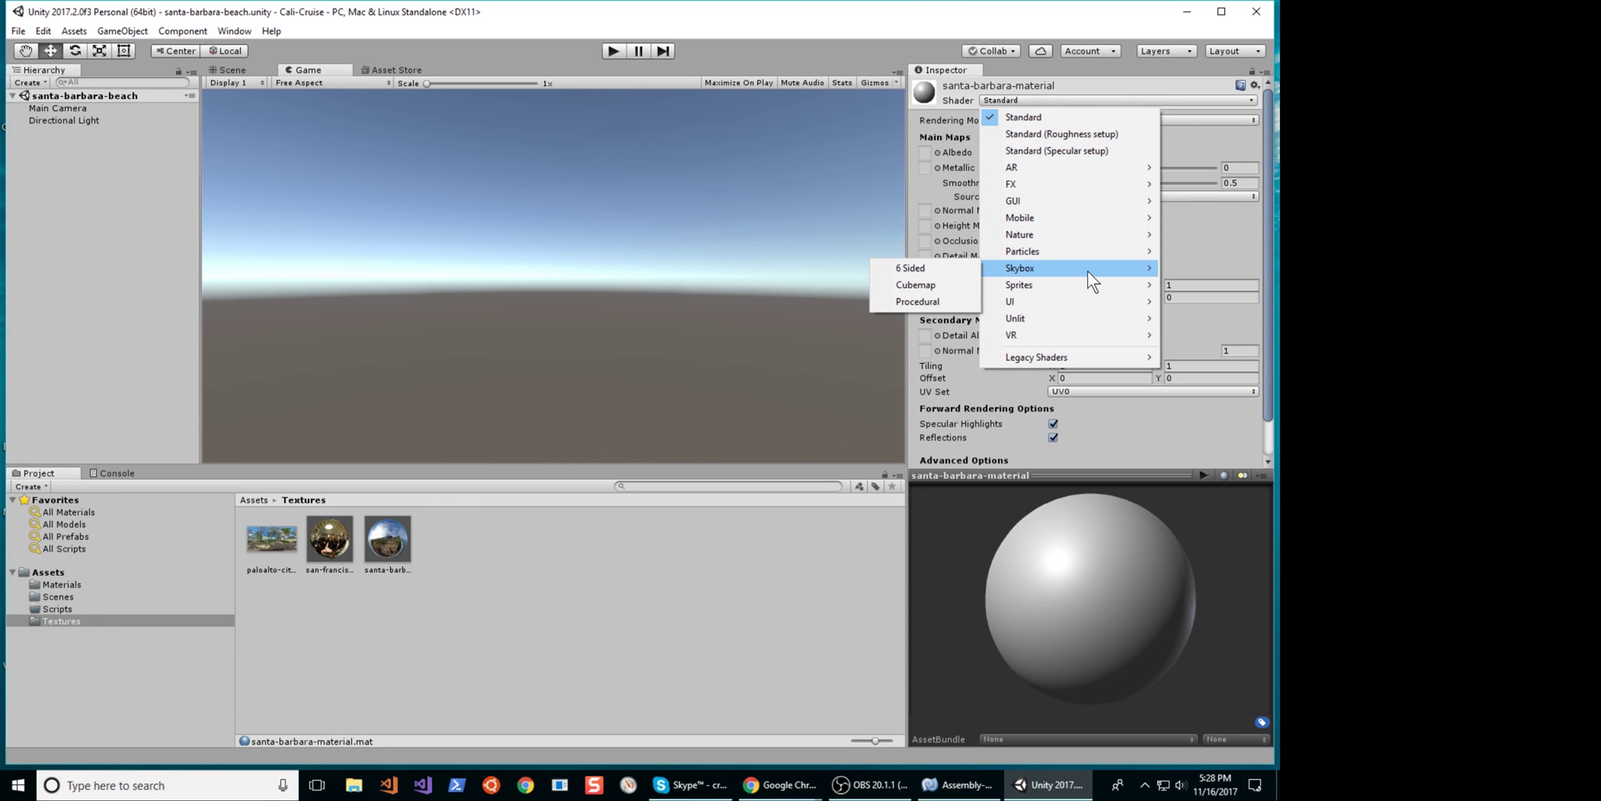
click(945, 287)
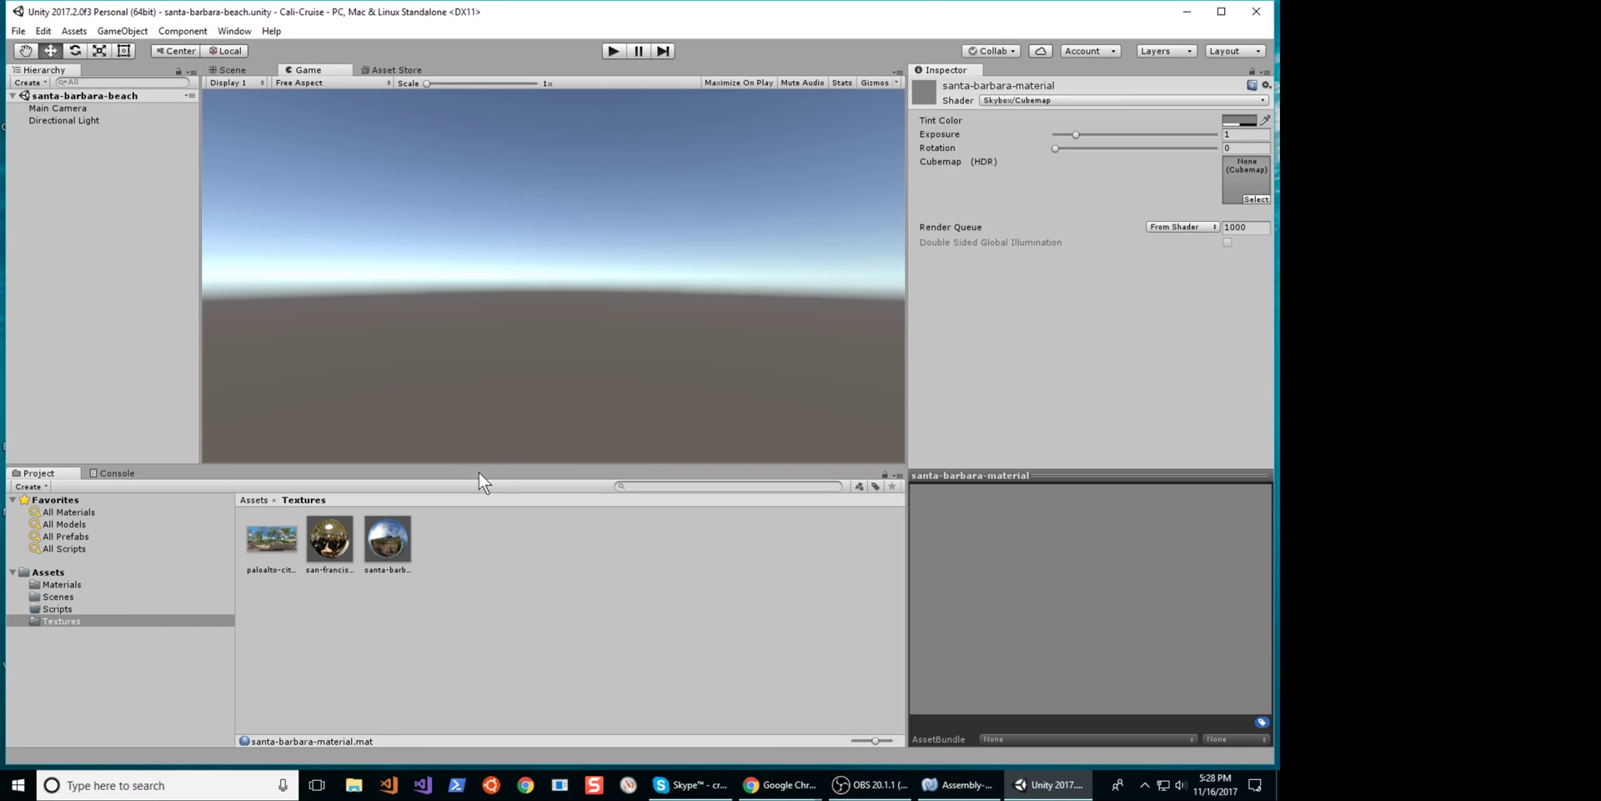
drag(388, 542, 1246, 177)
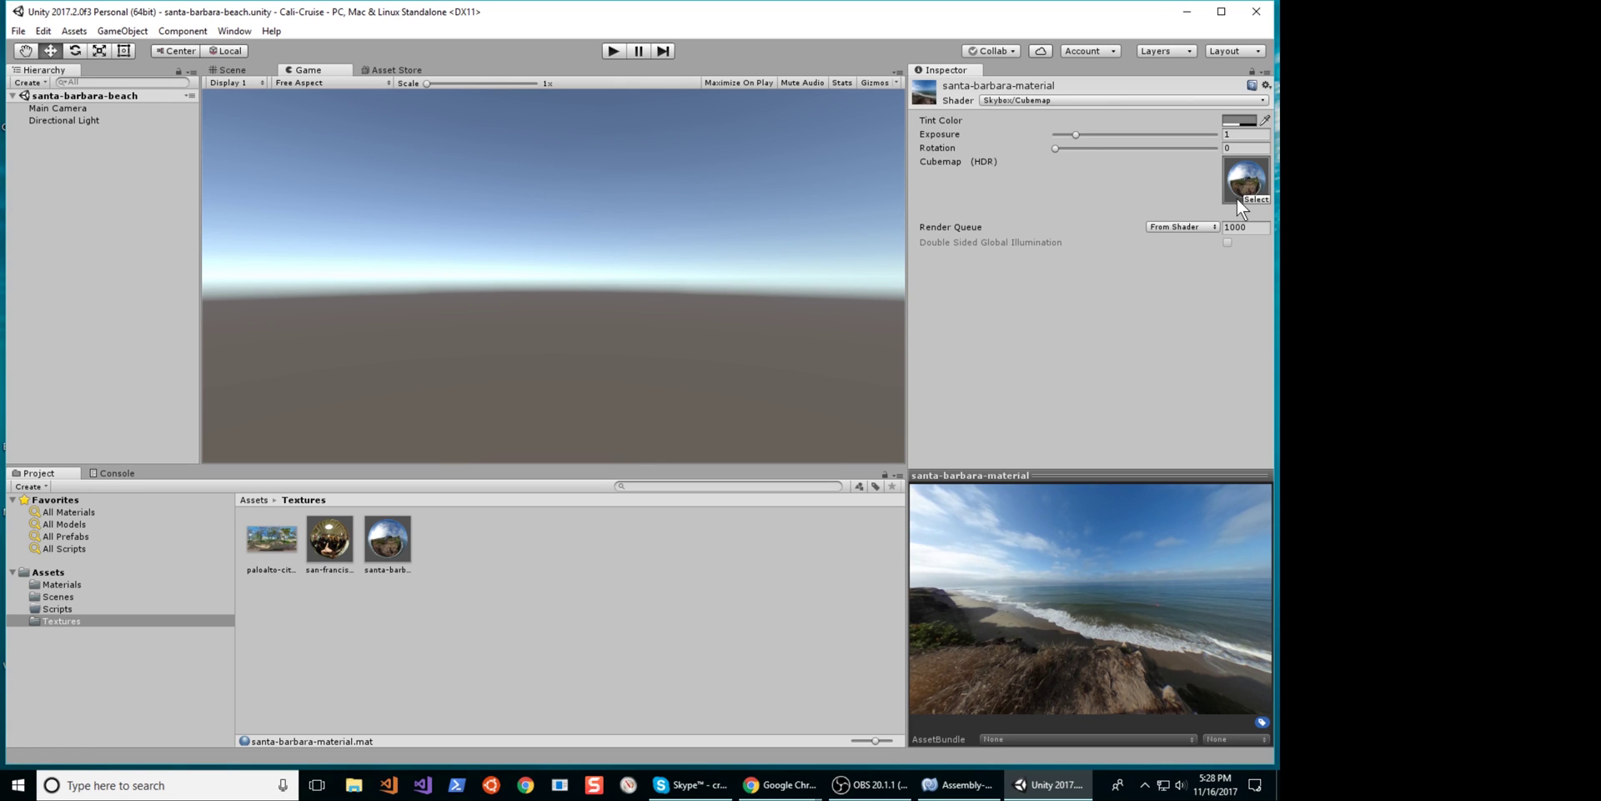
click(180, 109)
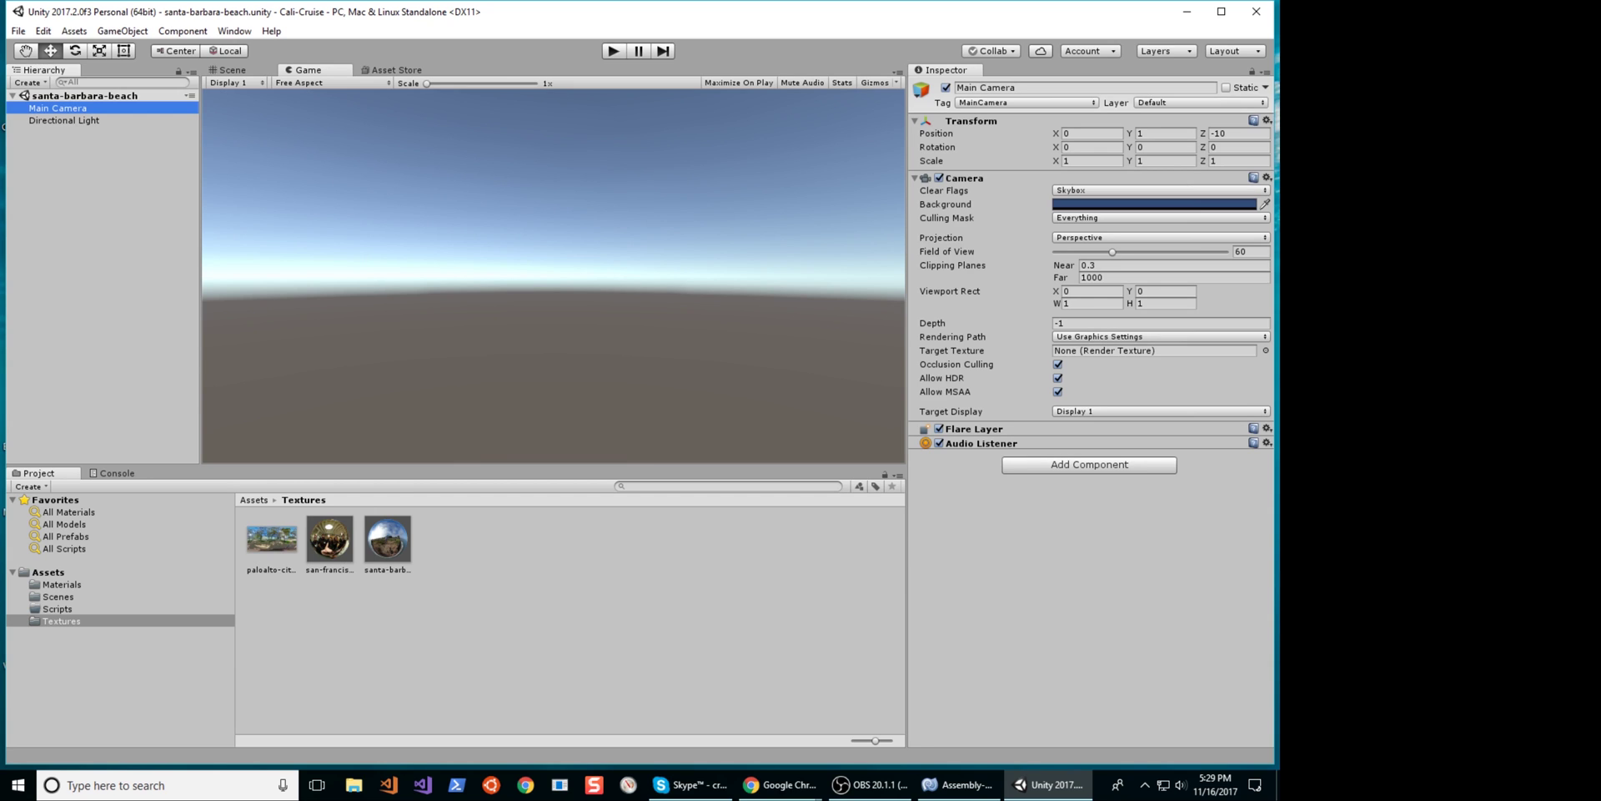
Add a Skybox component to Main Camera using santa-barbara-material as its Custom Skybox
click(62, 584)
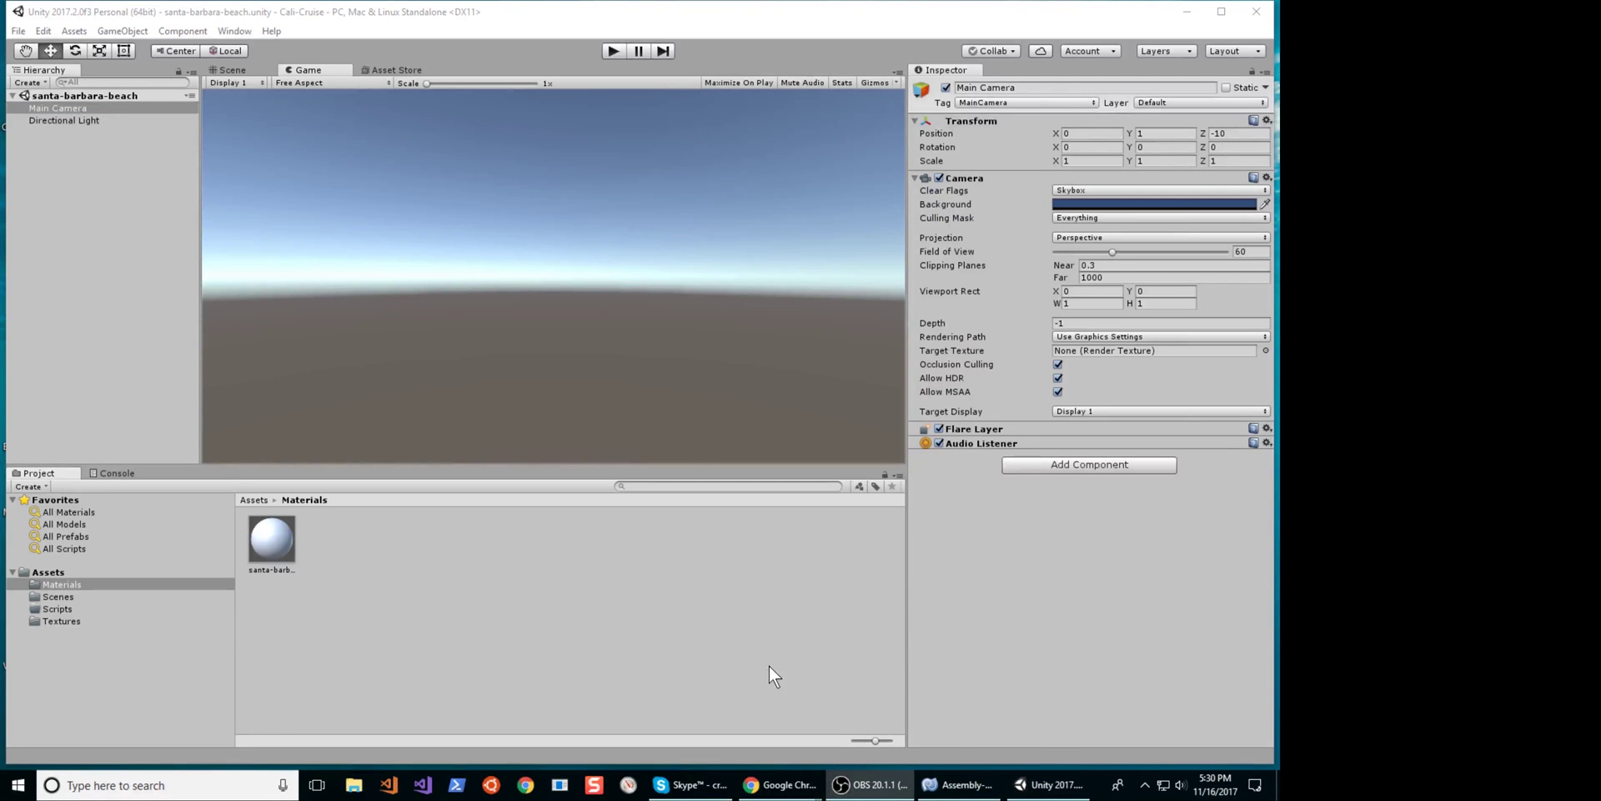
click(1113, 464)
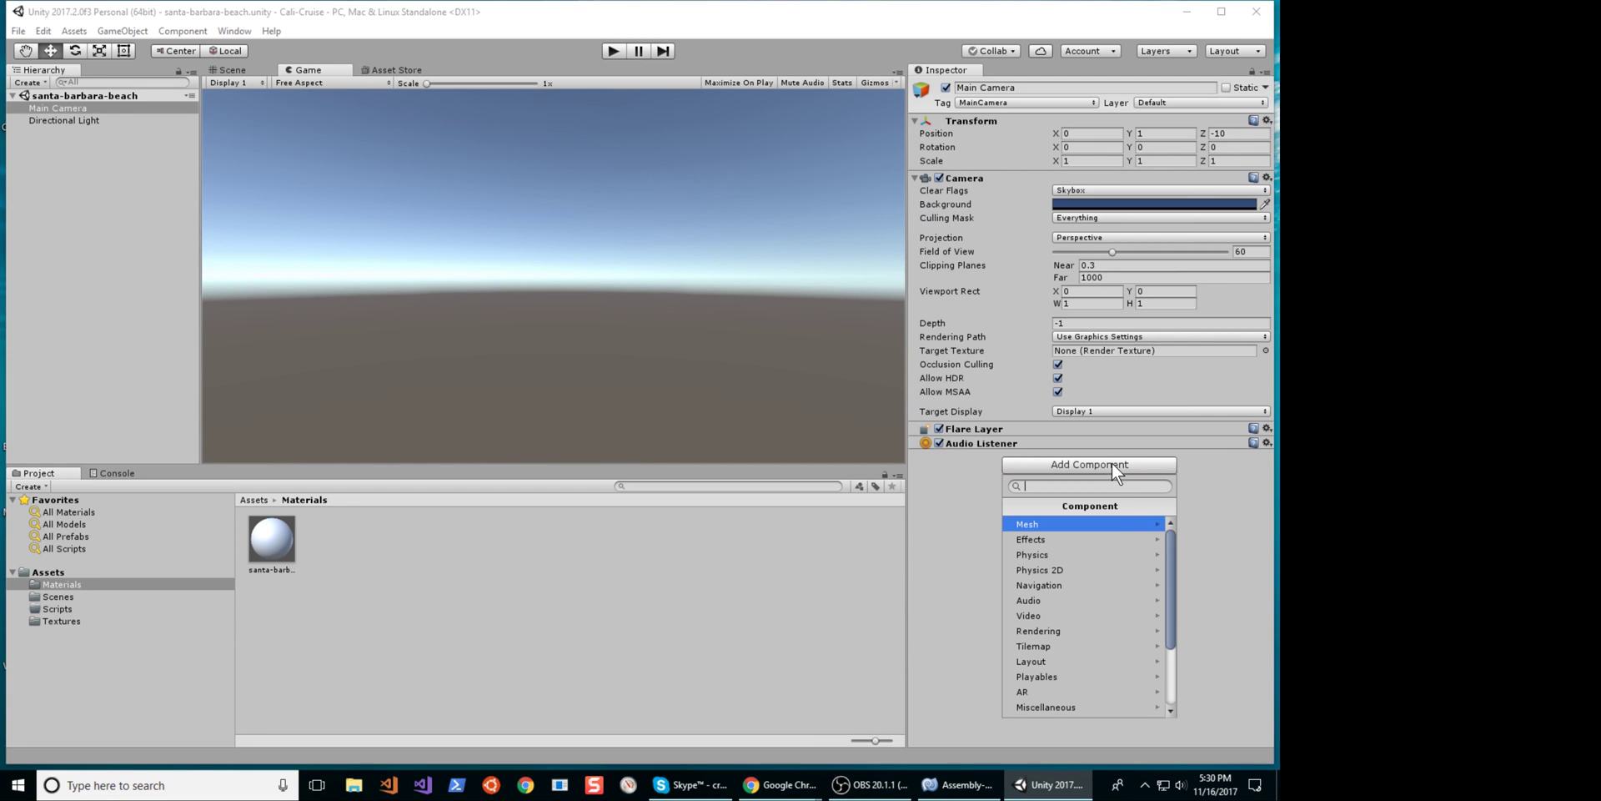
click(1093, 633)
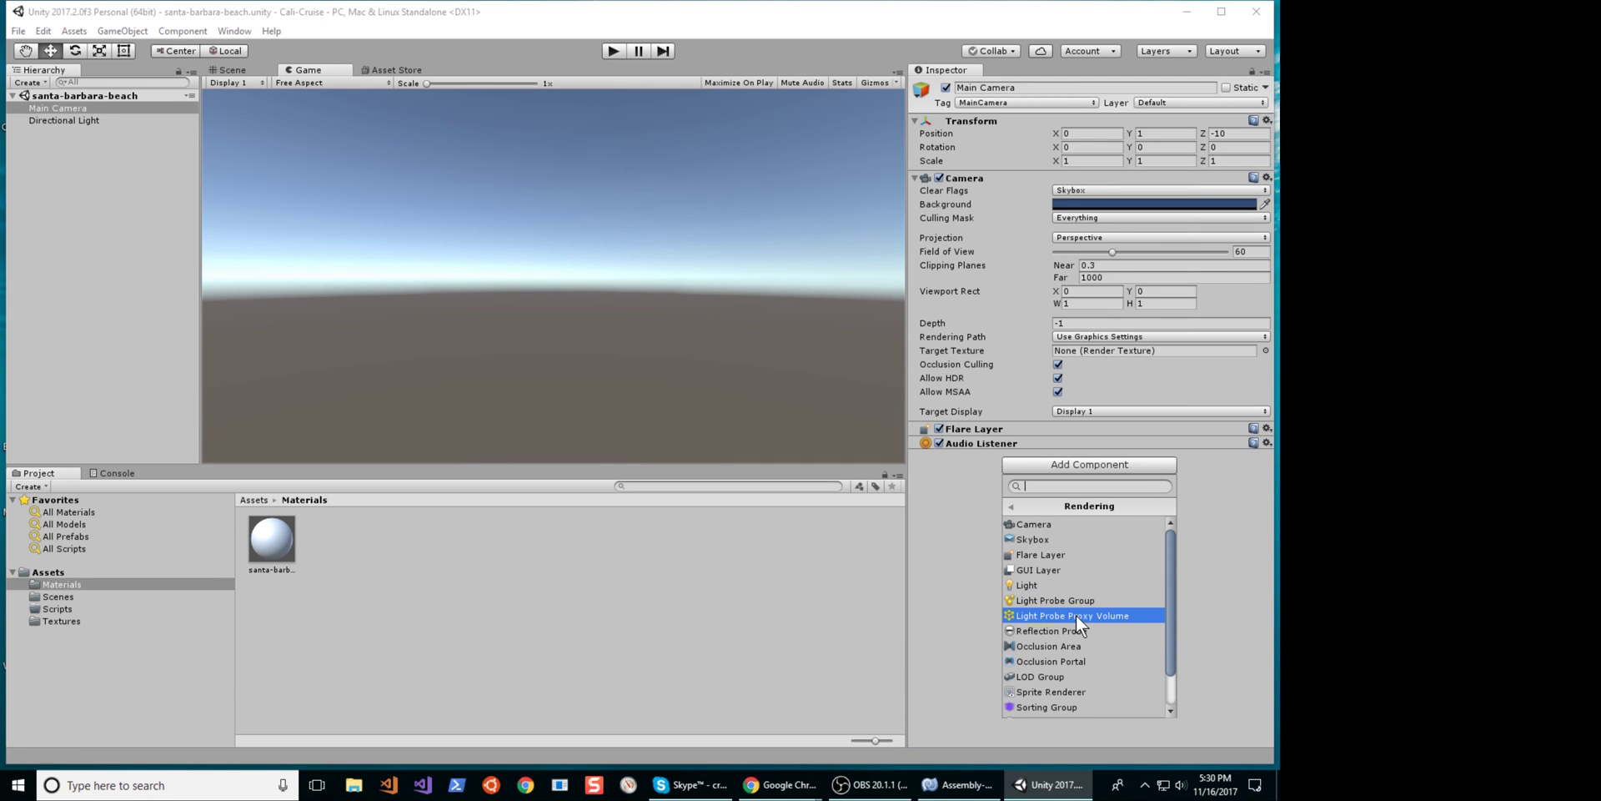
click(1048, 538)
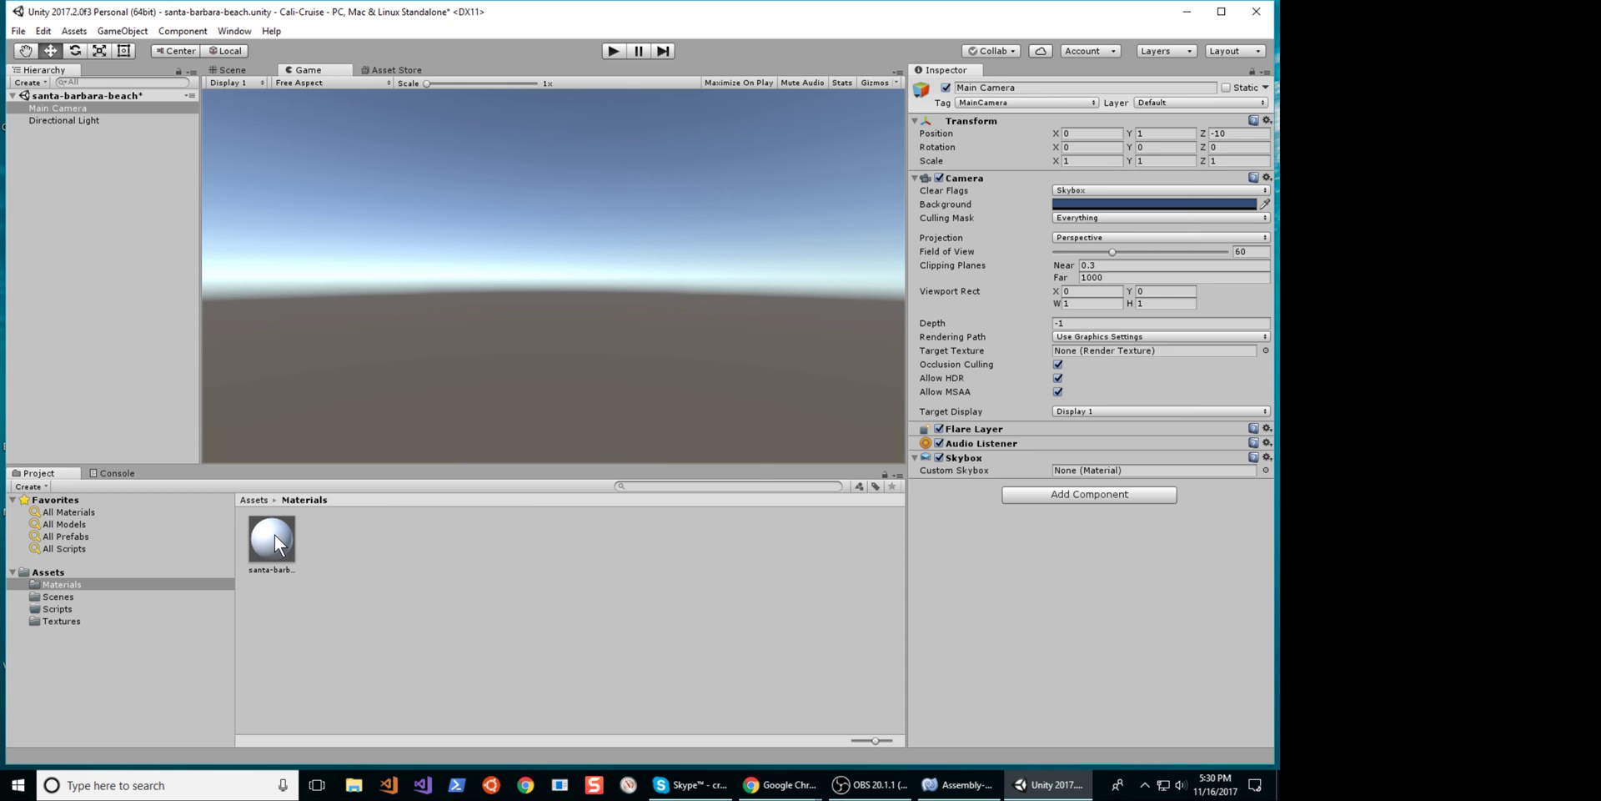
drag(274, 533, 1147, 471)
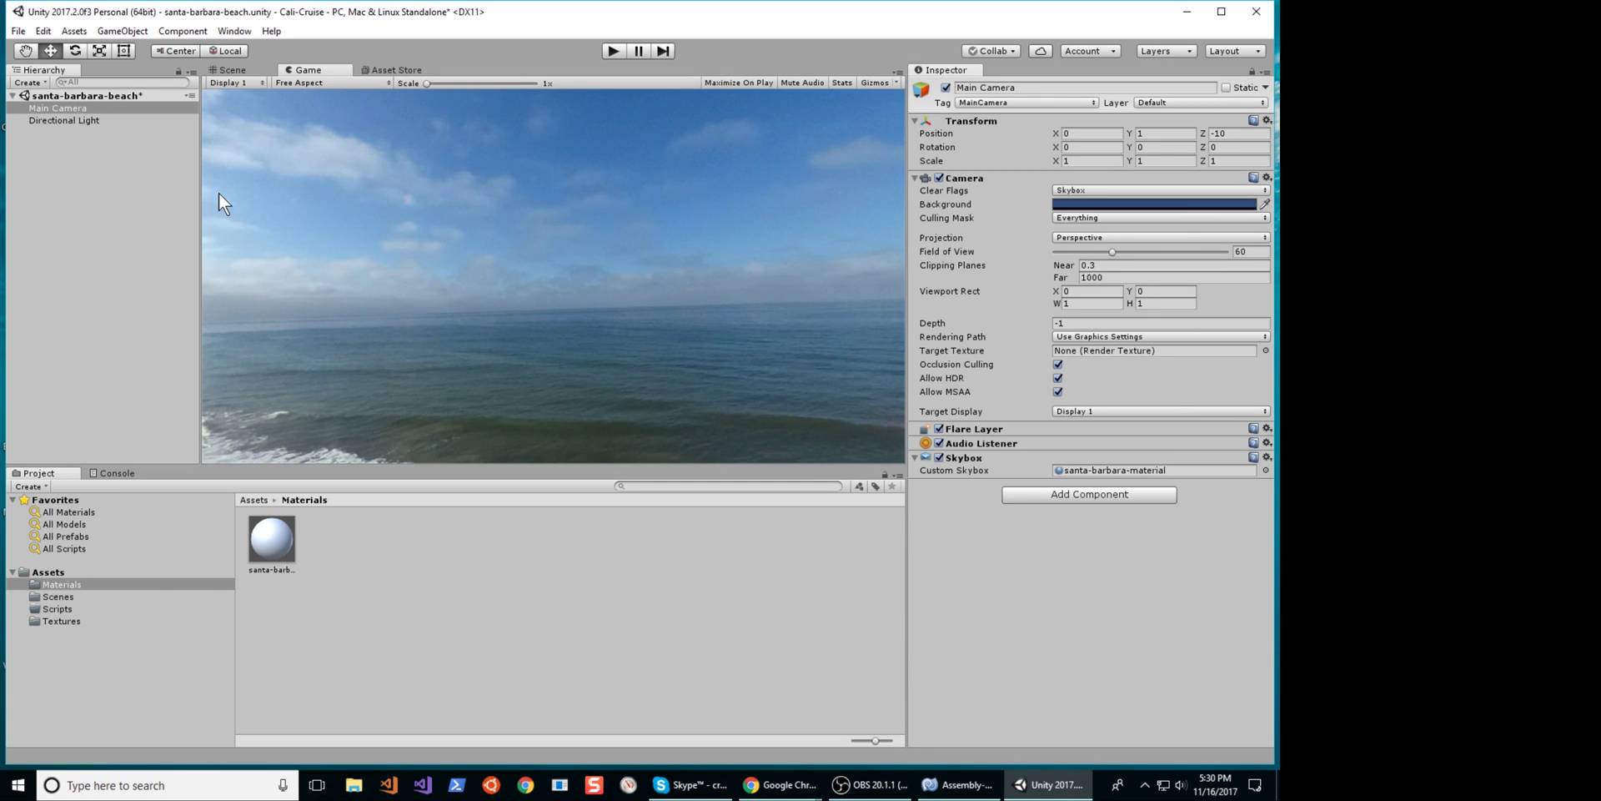
Create a followView C# script in the Scripts folder and open it in MonoDevelop
click(150, 603)
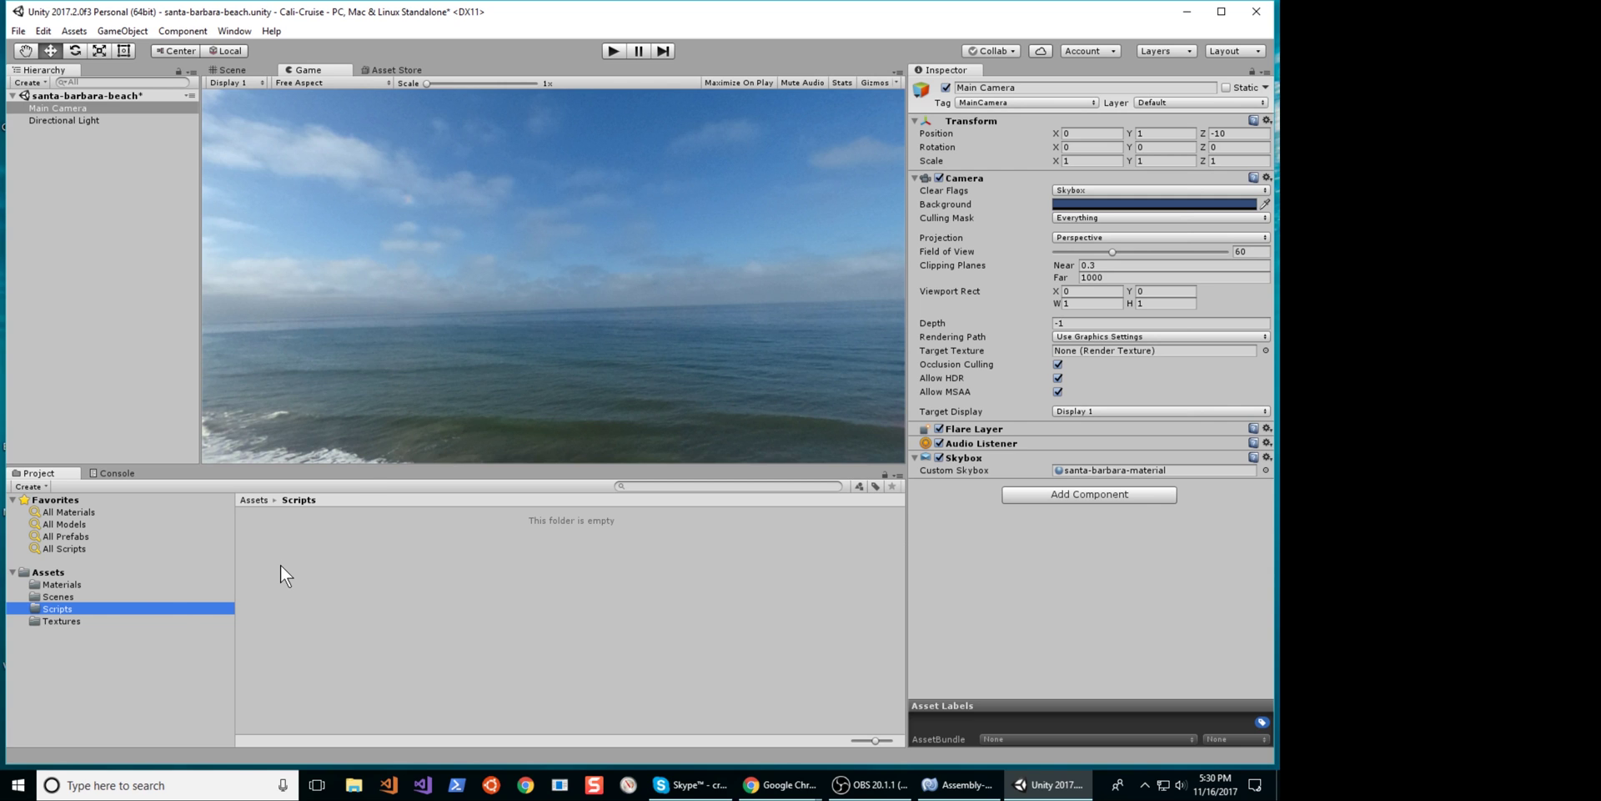
right_click(177, 606)
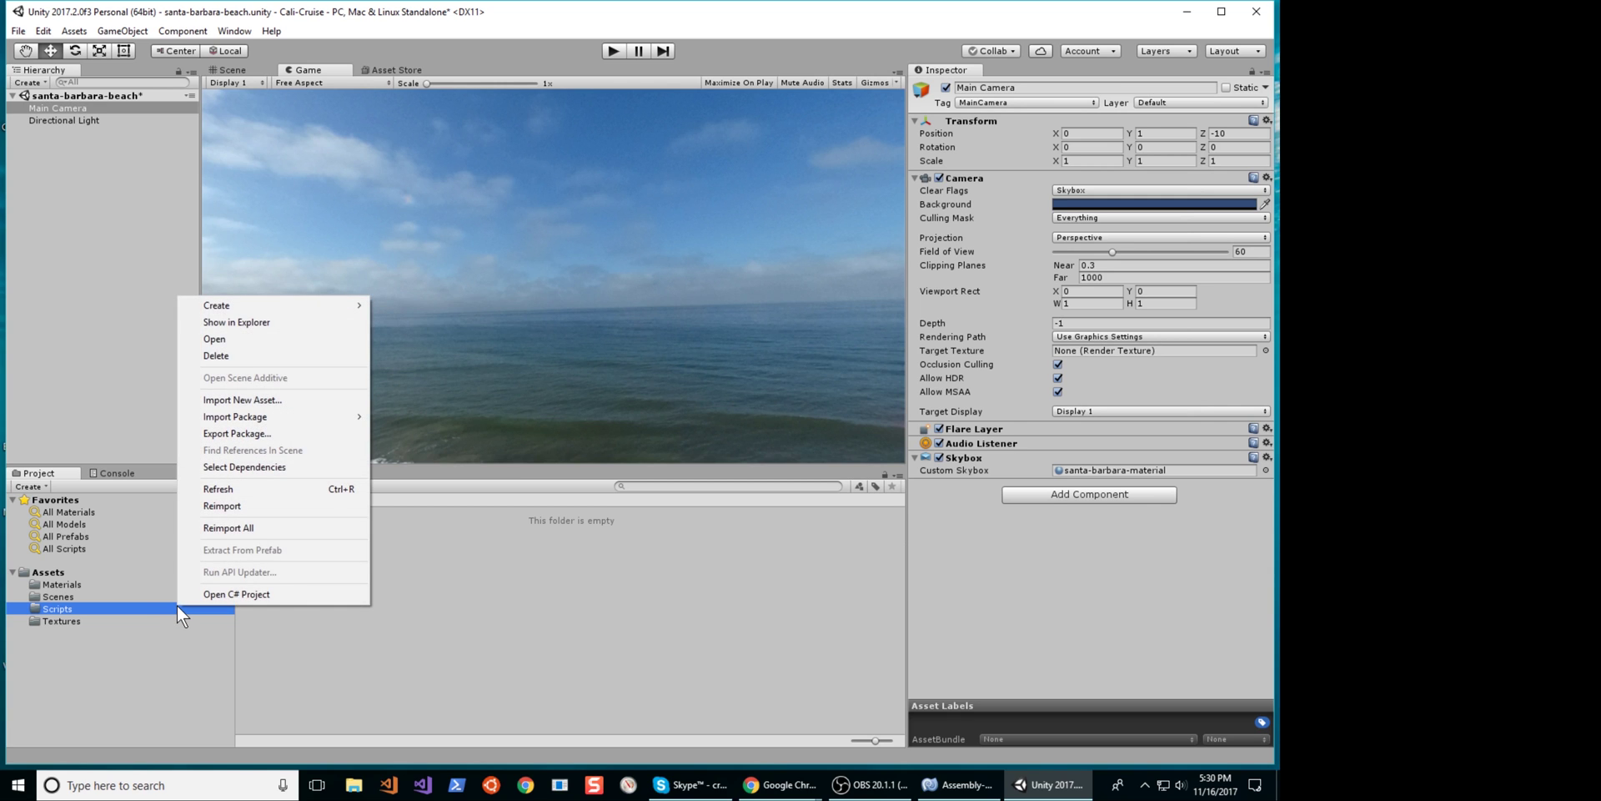
mouse_move(262, 304)
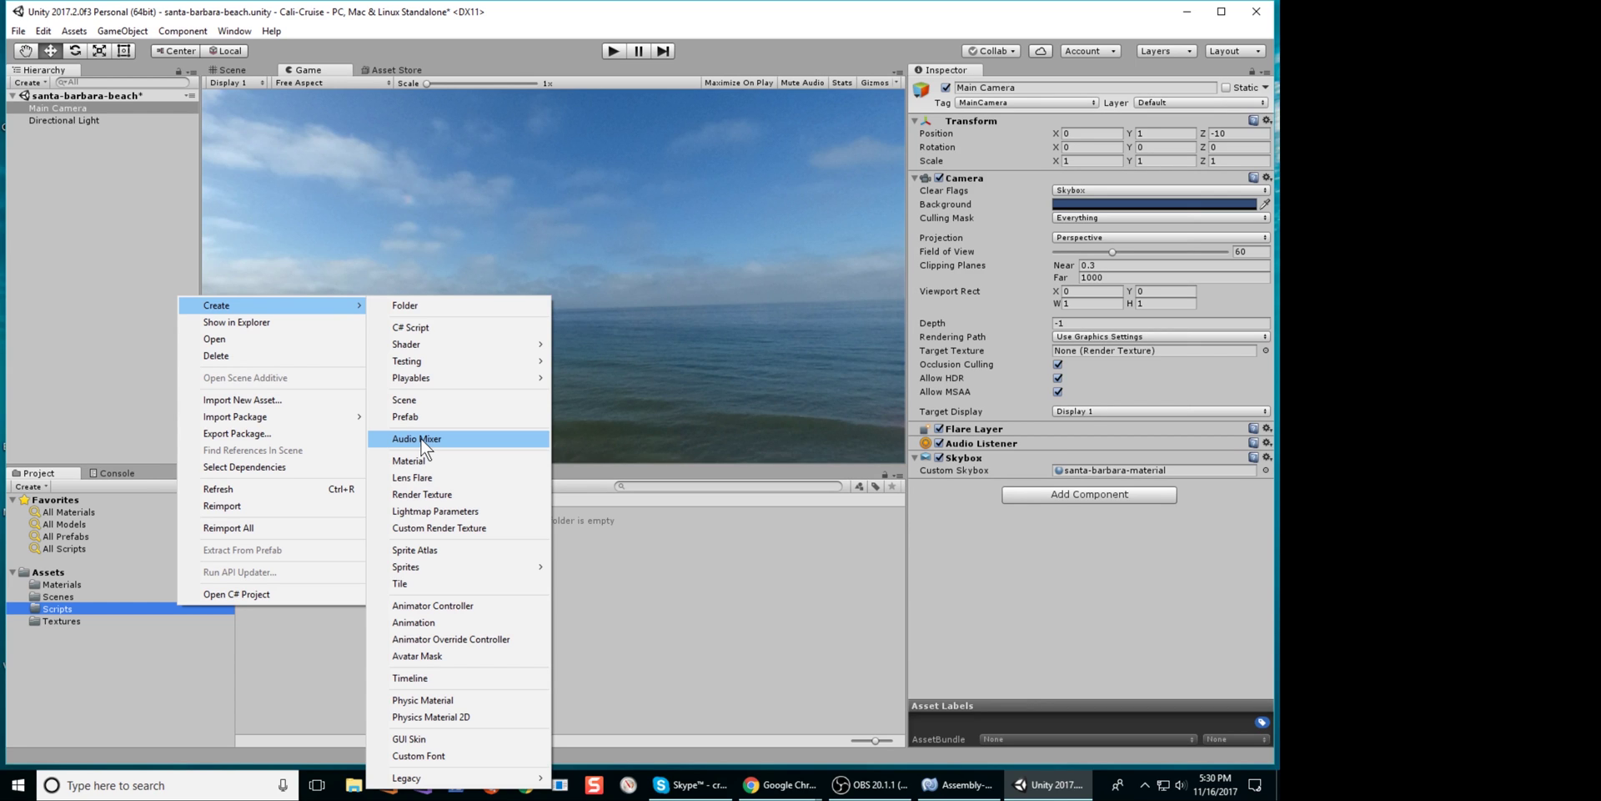
click(448, 327)
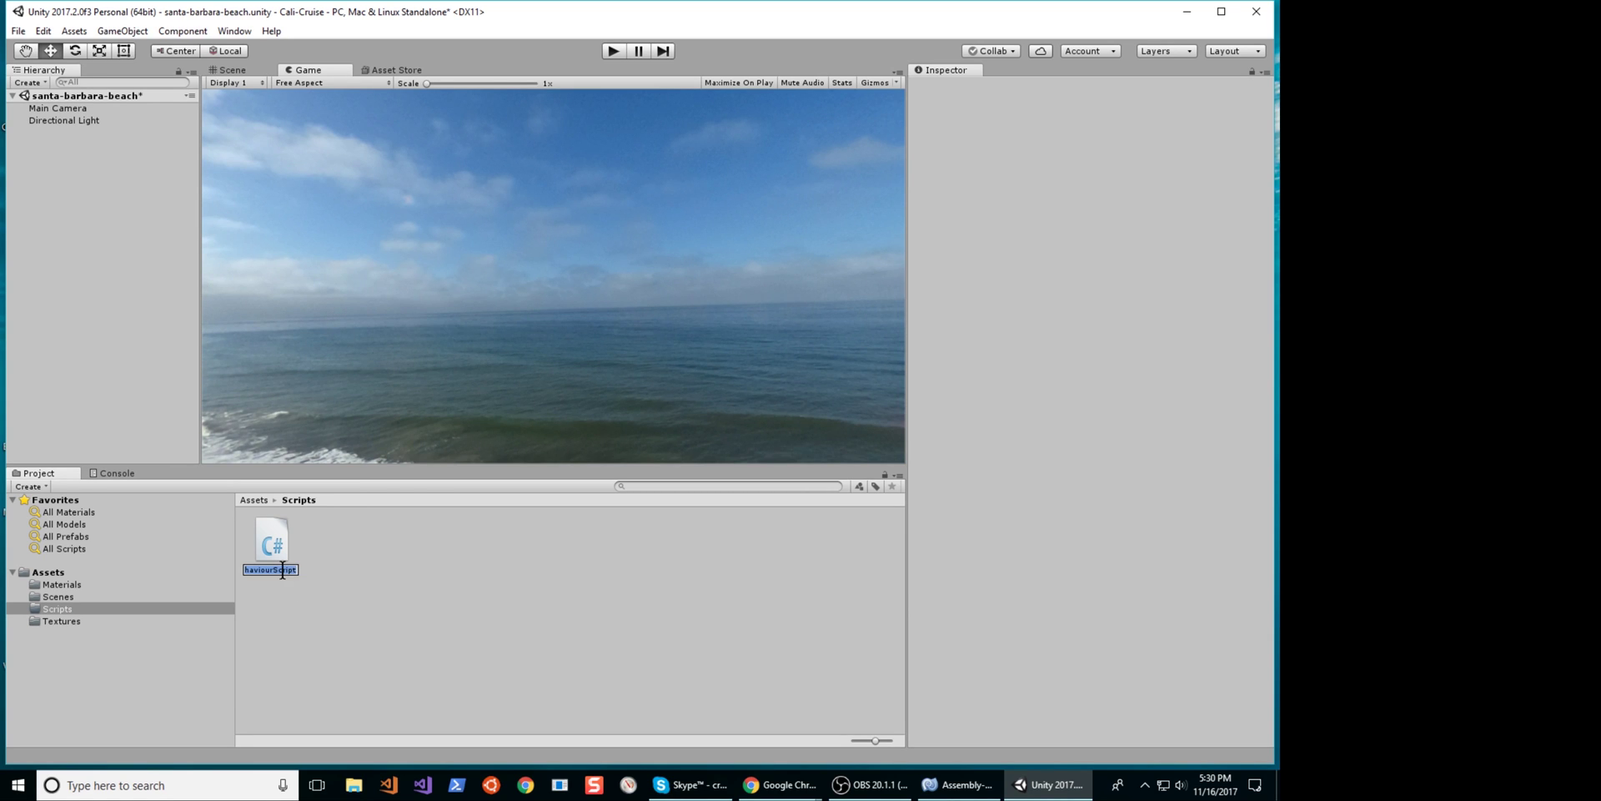
text(followView)
key(Return)
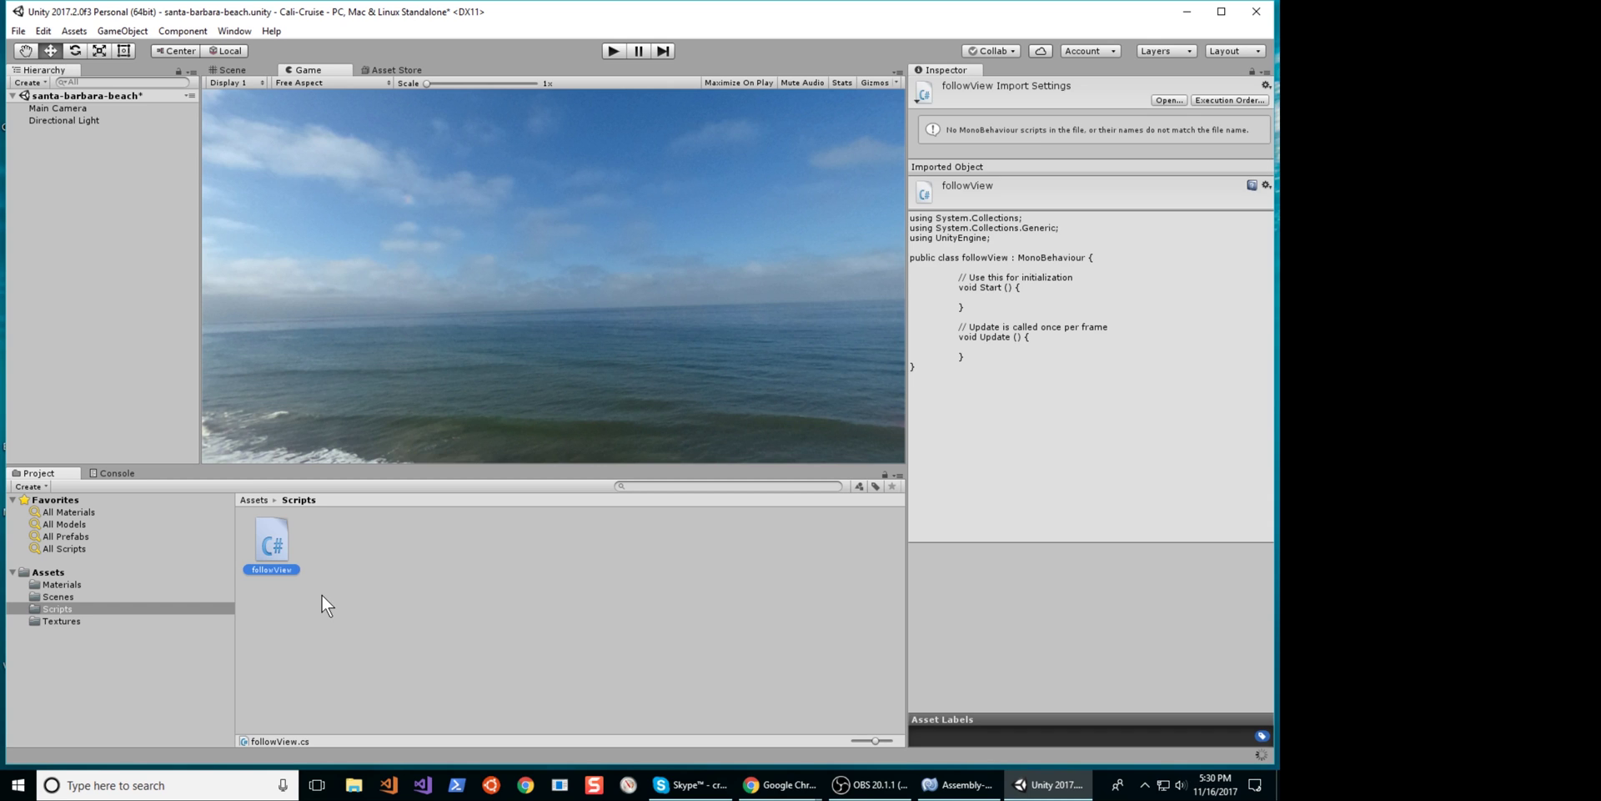
double_click(271, 547)
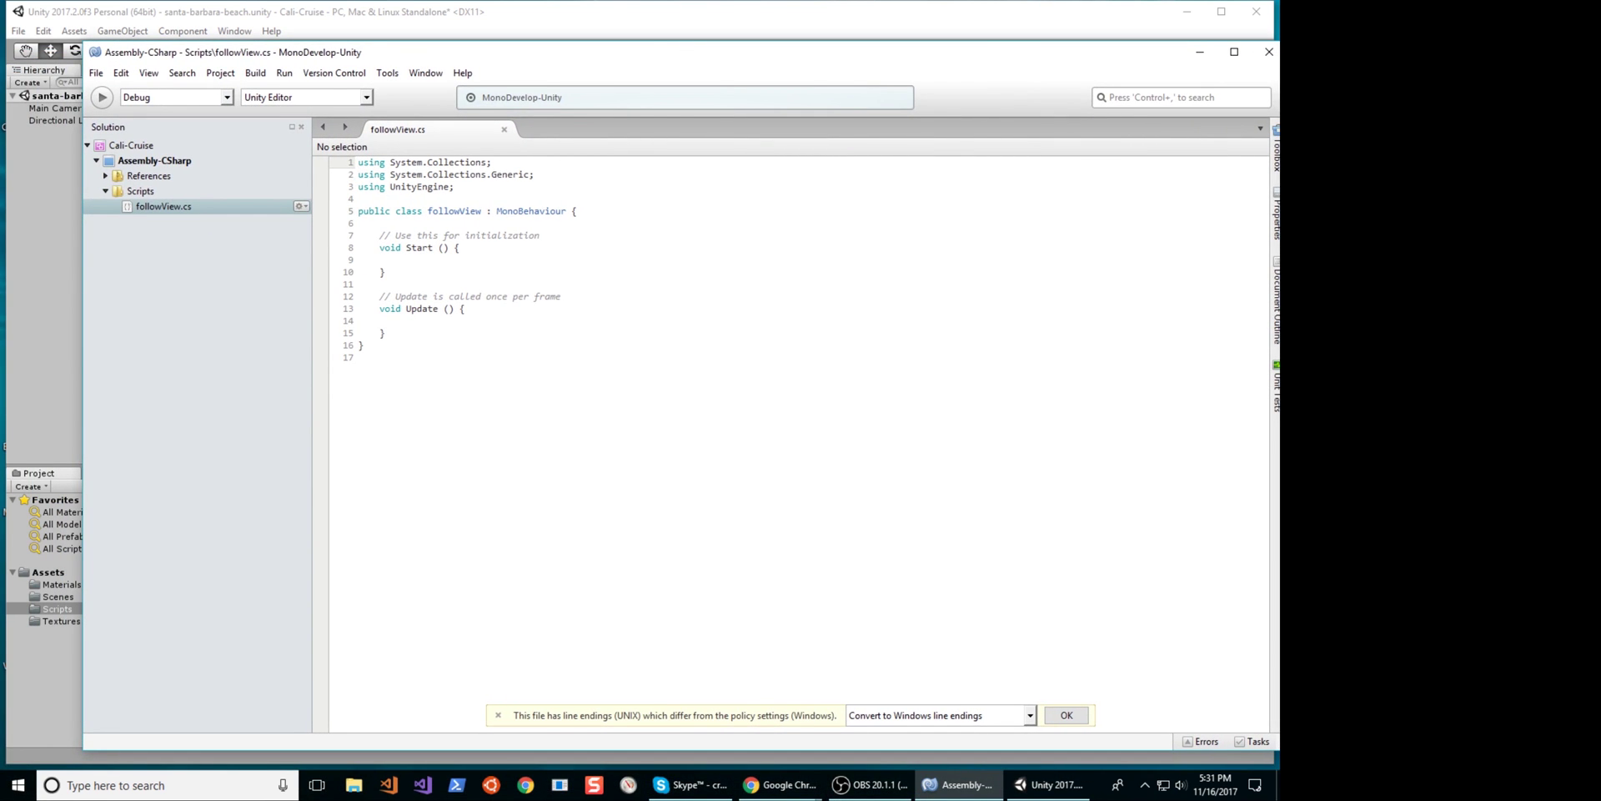
Open the followView.cs gist on the GitHub Gist page
click(780, 784)
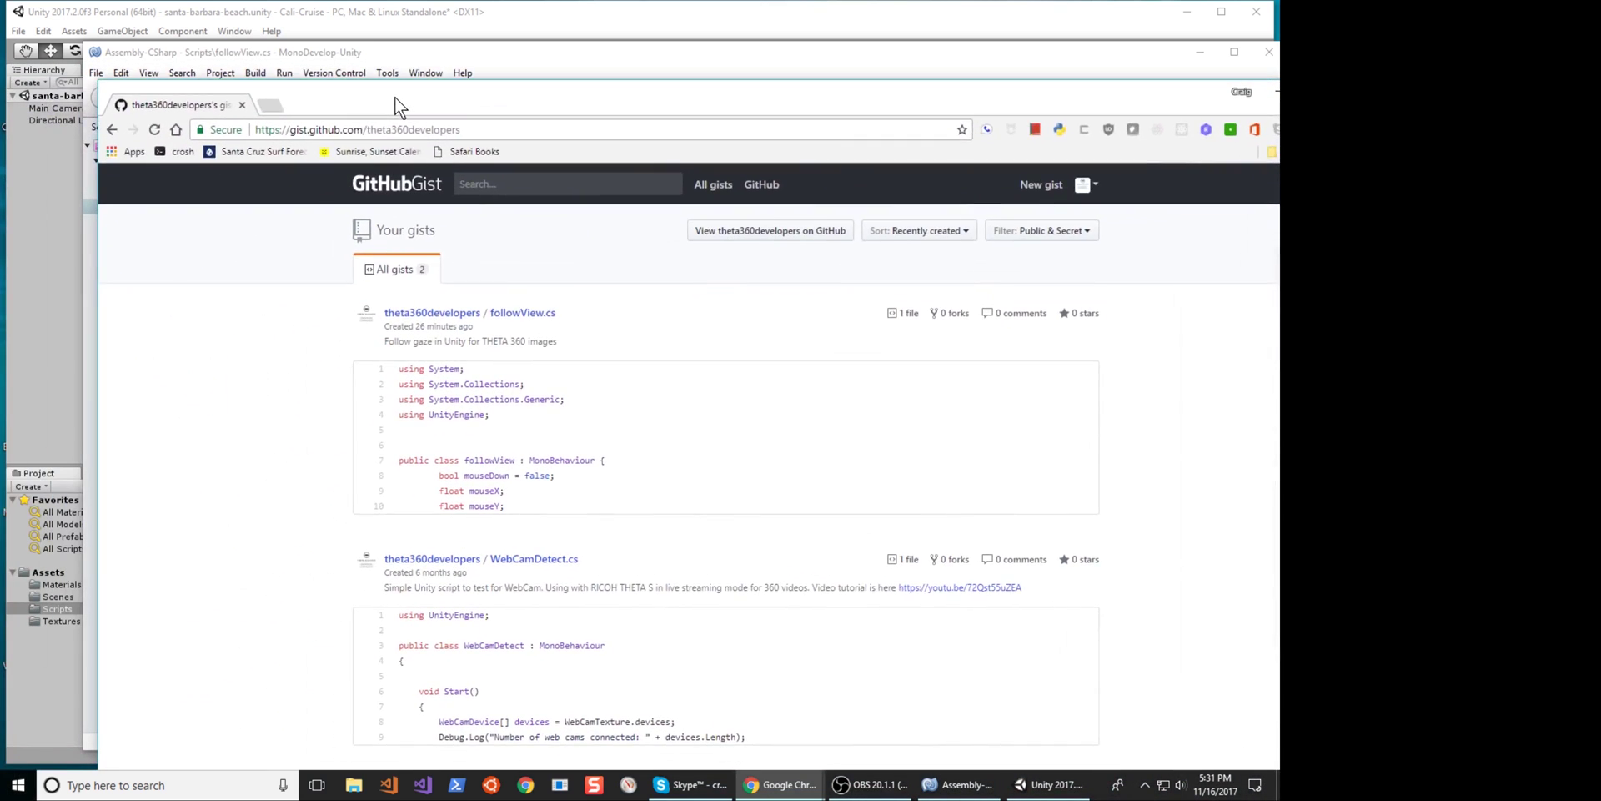
drag(396, 98, 396, 83)
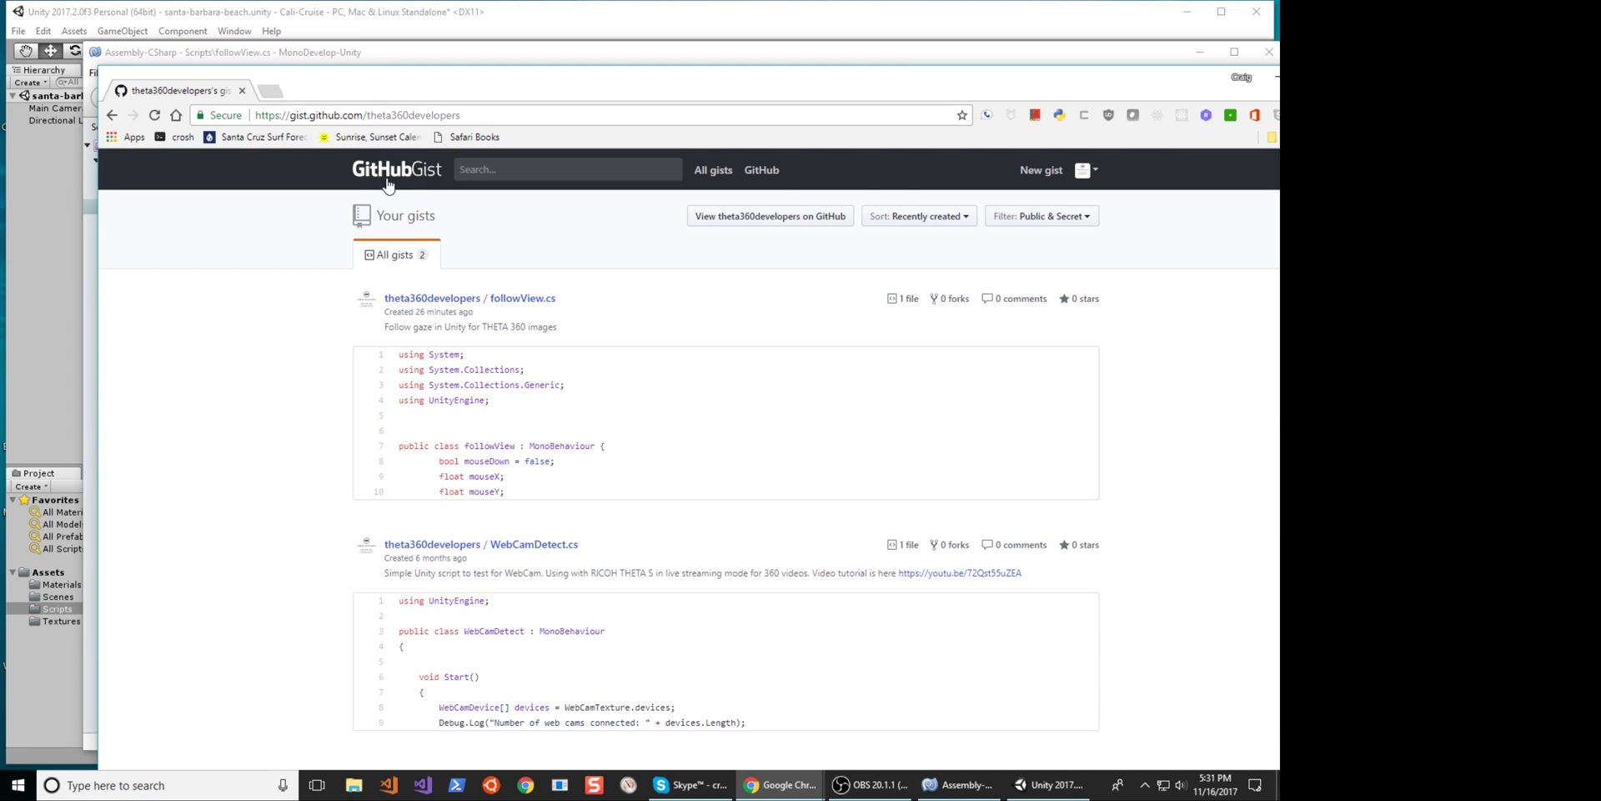
click(505, 299)
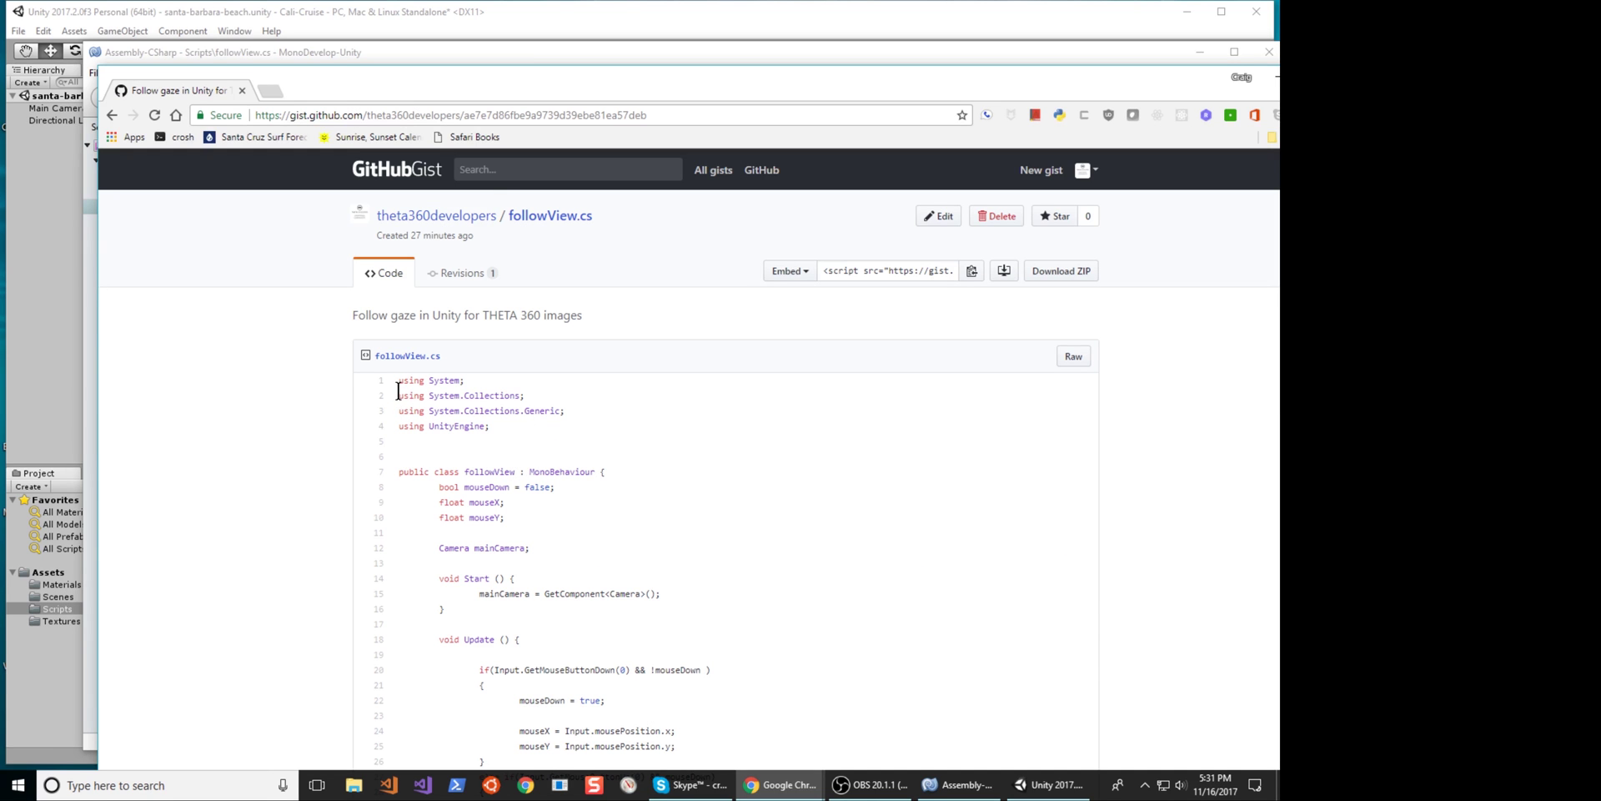
drag(575, 87, 545, 30)
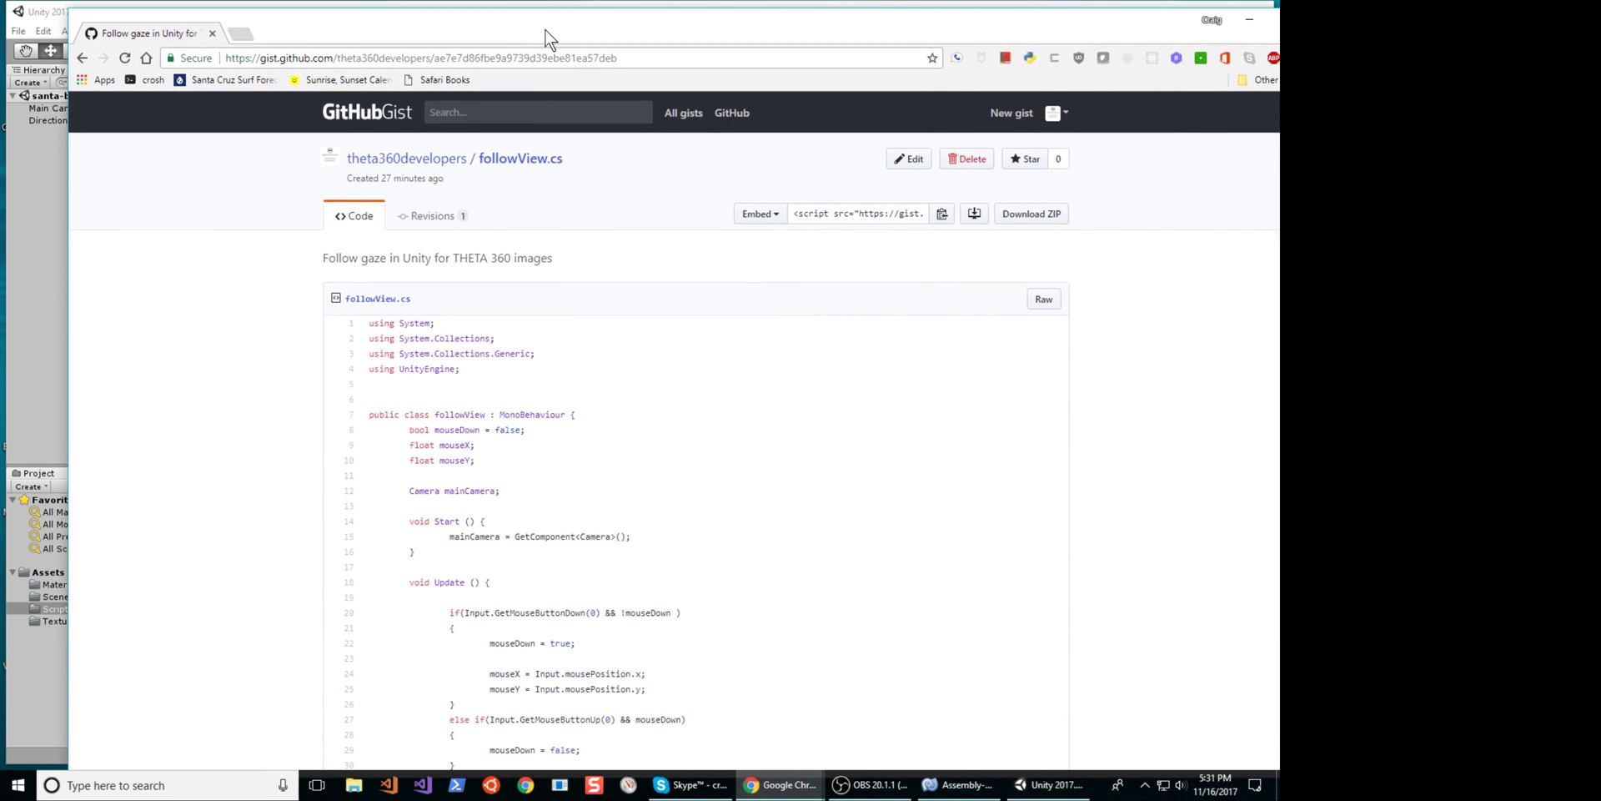
Copy the gist's full script code and return to MonoDevelop
drag(369, 323, 547, 434)
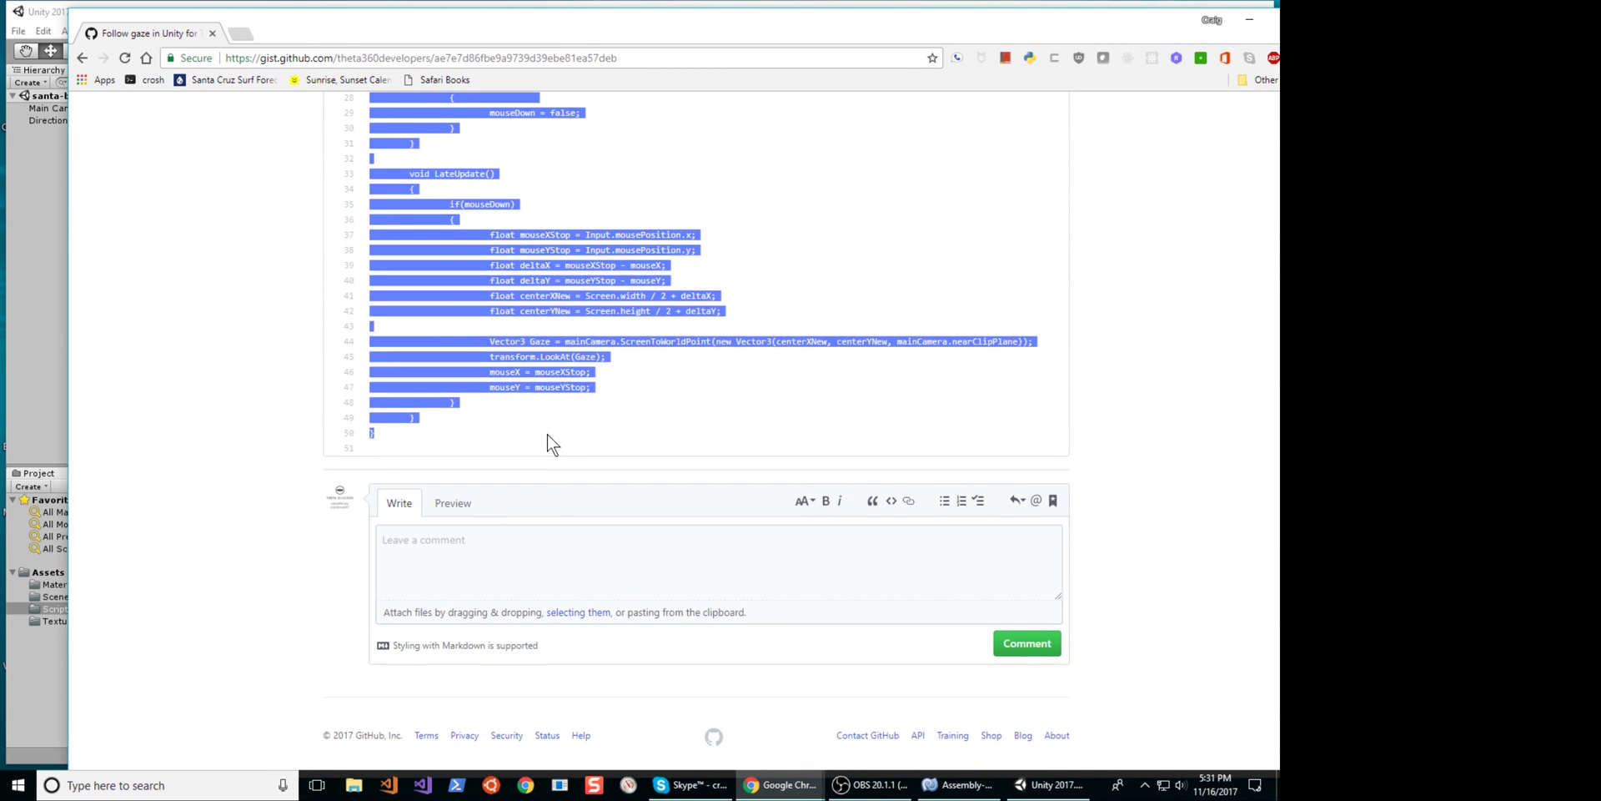
right_click(480, 290)
click(510, 302)
key(alt+Tab)
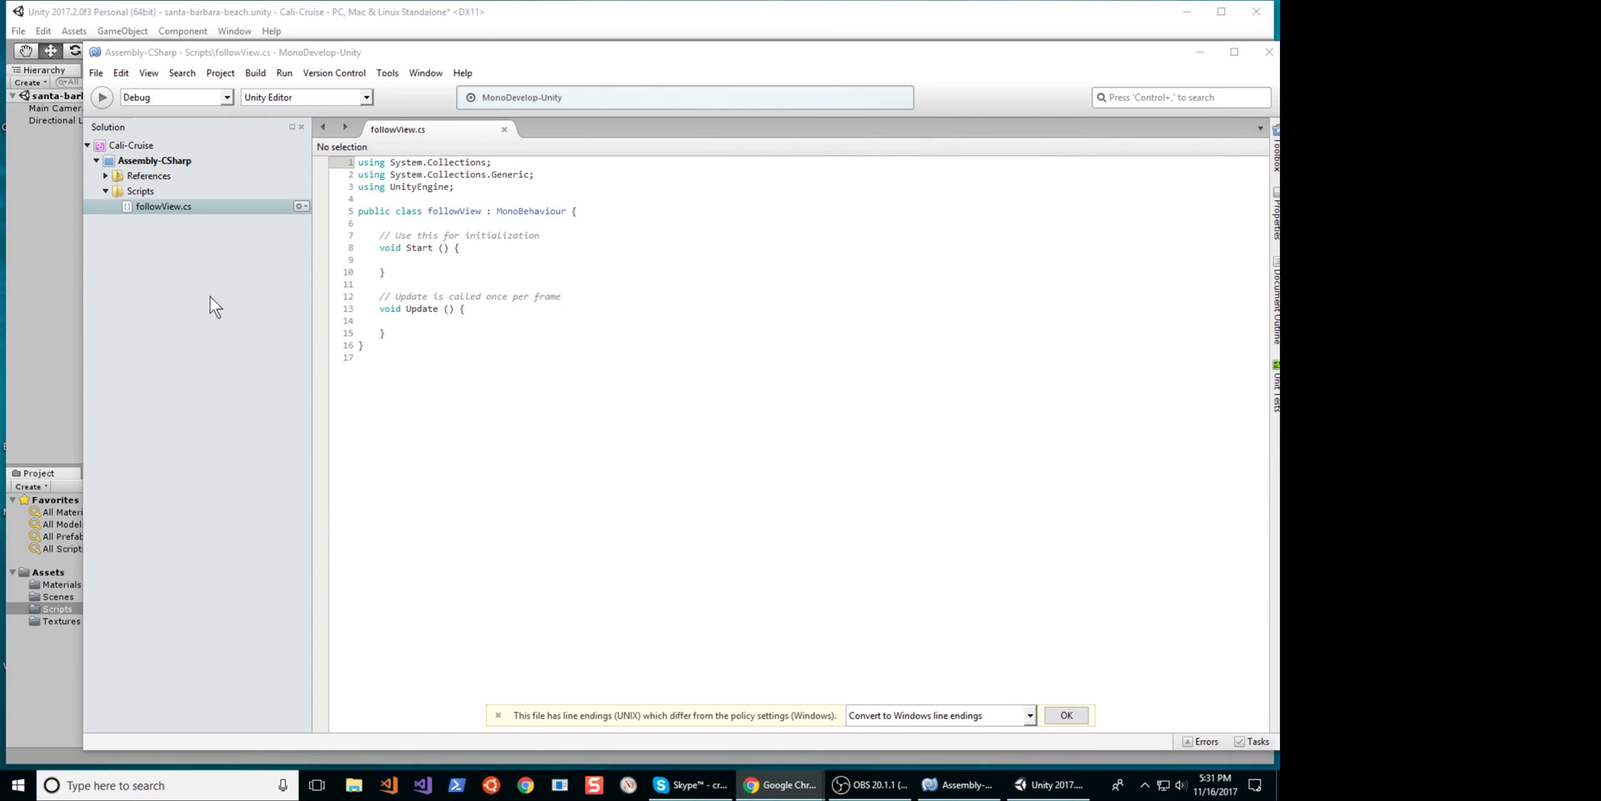
Replace the followView.cs template code with the pasted gist script
click(417, 368)
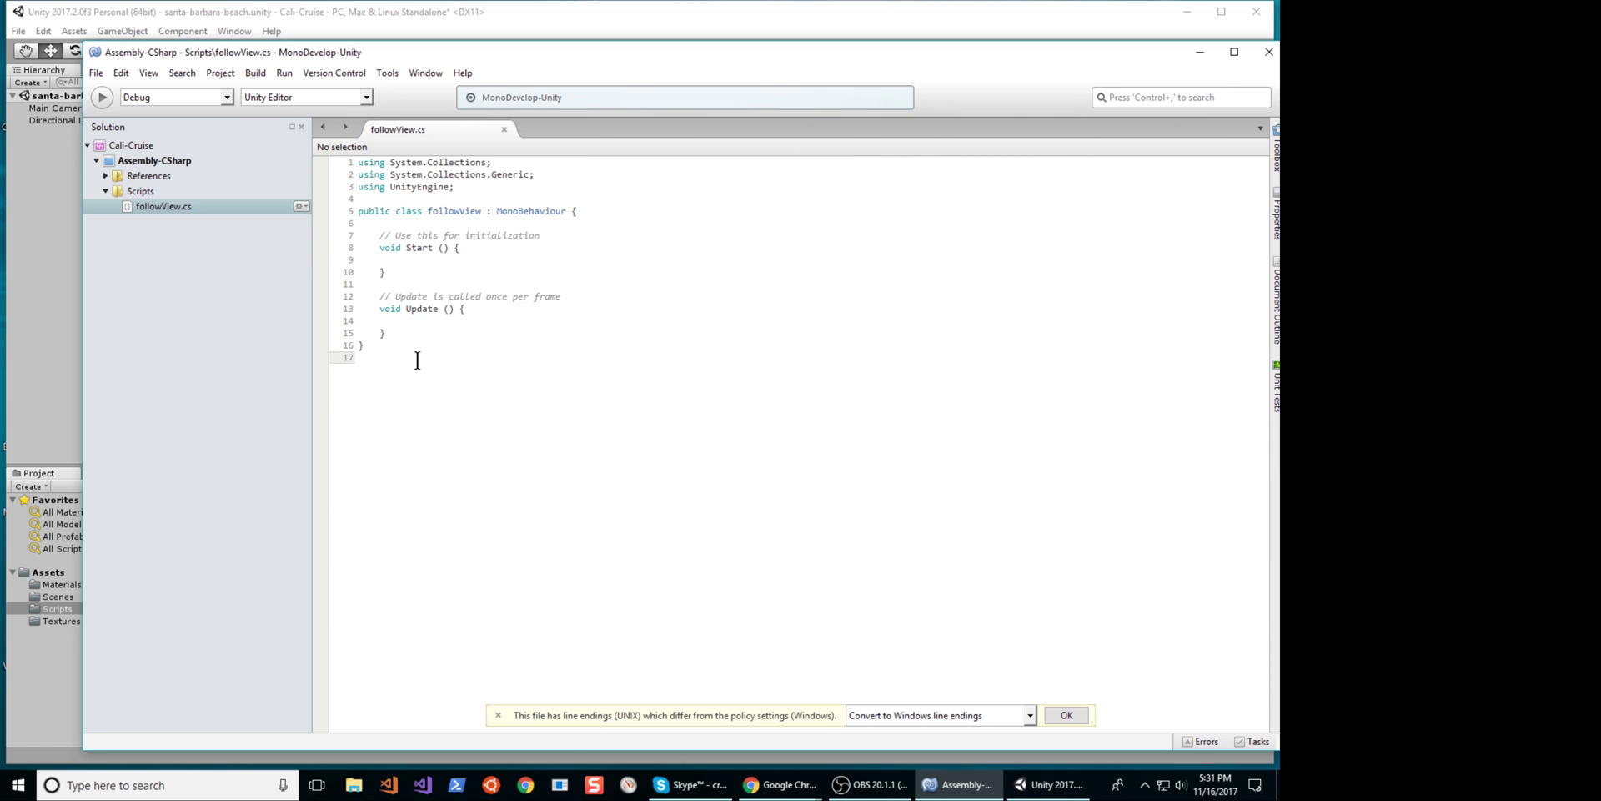
drag(417, 360, 360, 150)
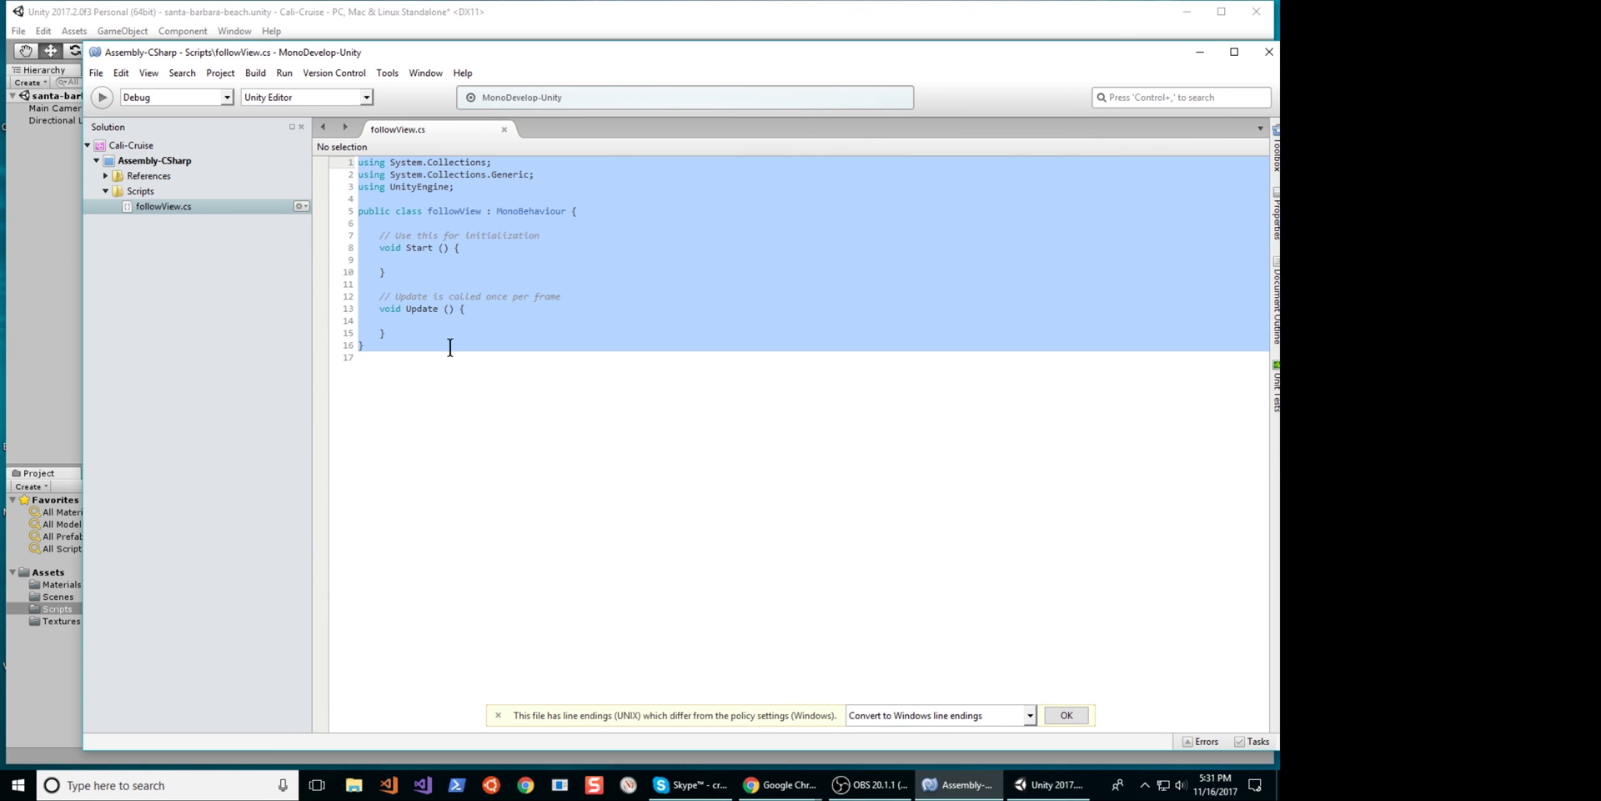
key(ctrl+v)
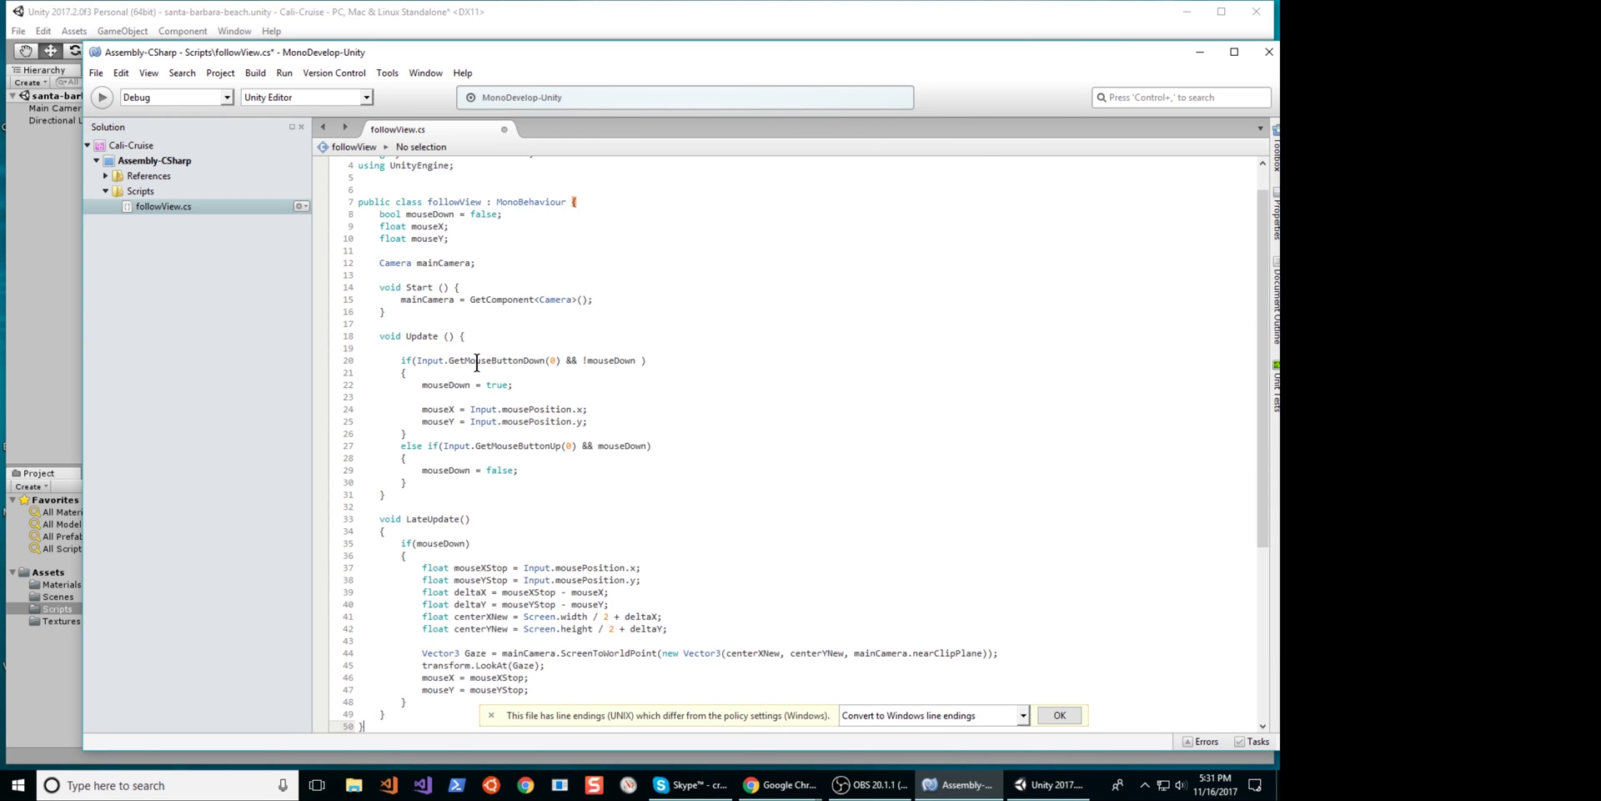
scroll(478, 363, up, 1)
scroll(477, 363, down, 5)
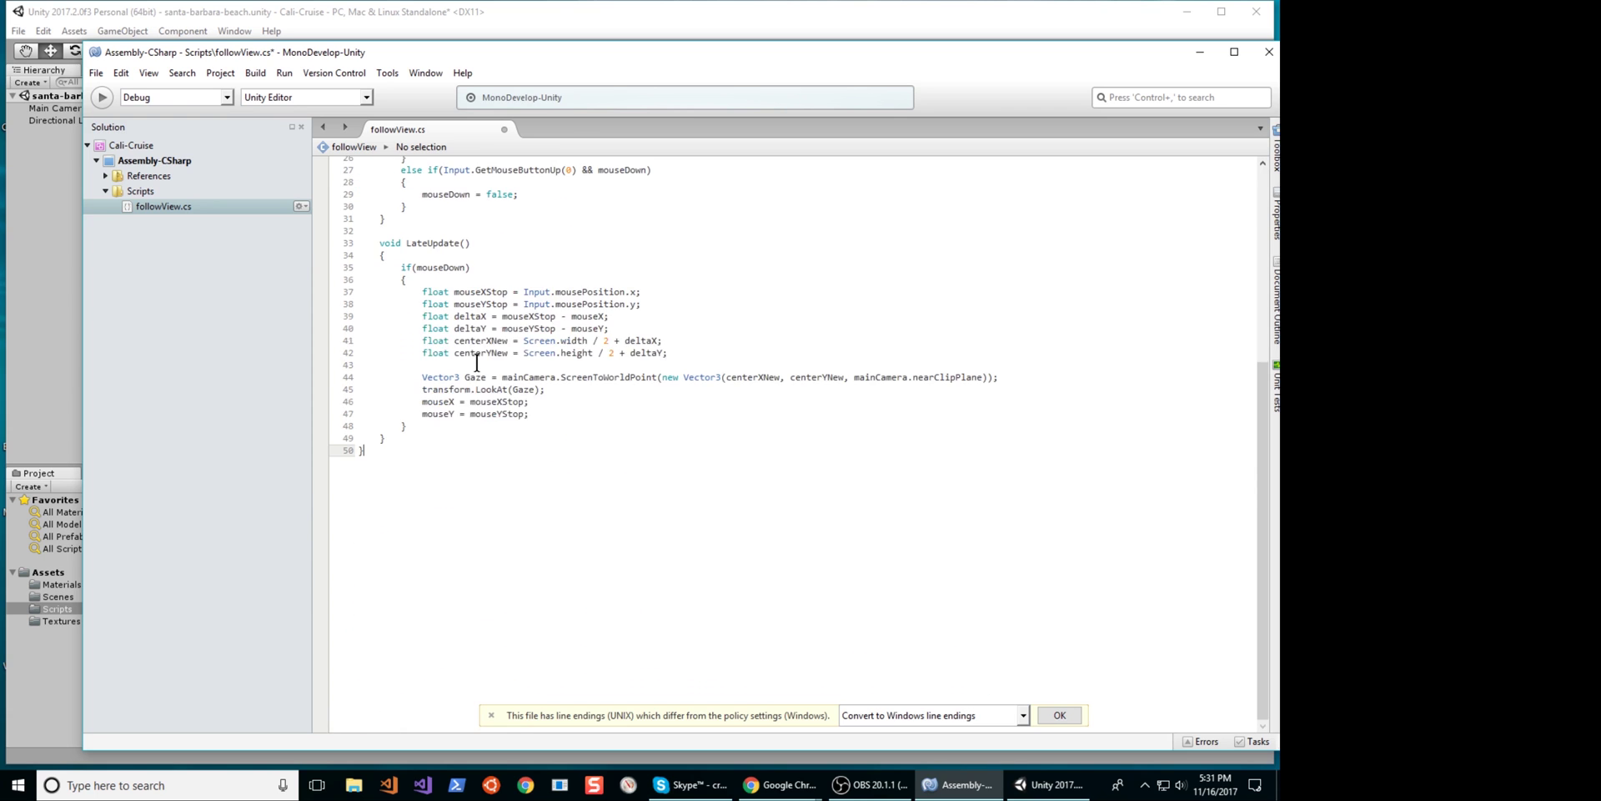
scroll(477, 363, up, 5)
scroll(477, 363, down, 5)
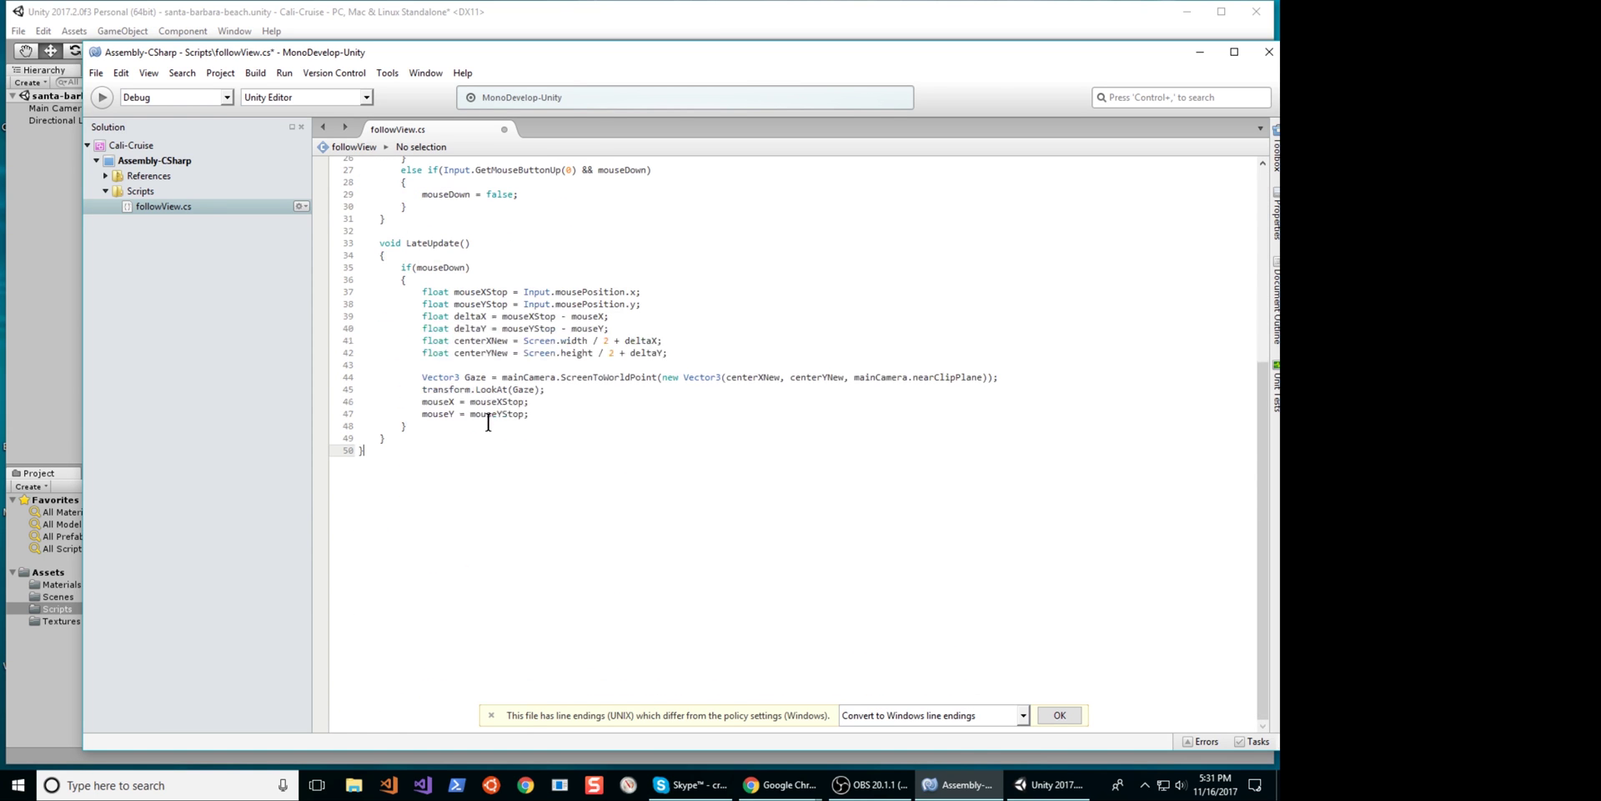
Accept the line-endings conversion and go back to Unity with Main Camera selected
click(1059, 714)
scroll(851, 551, up, 5)
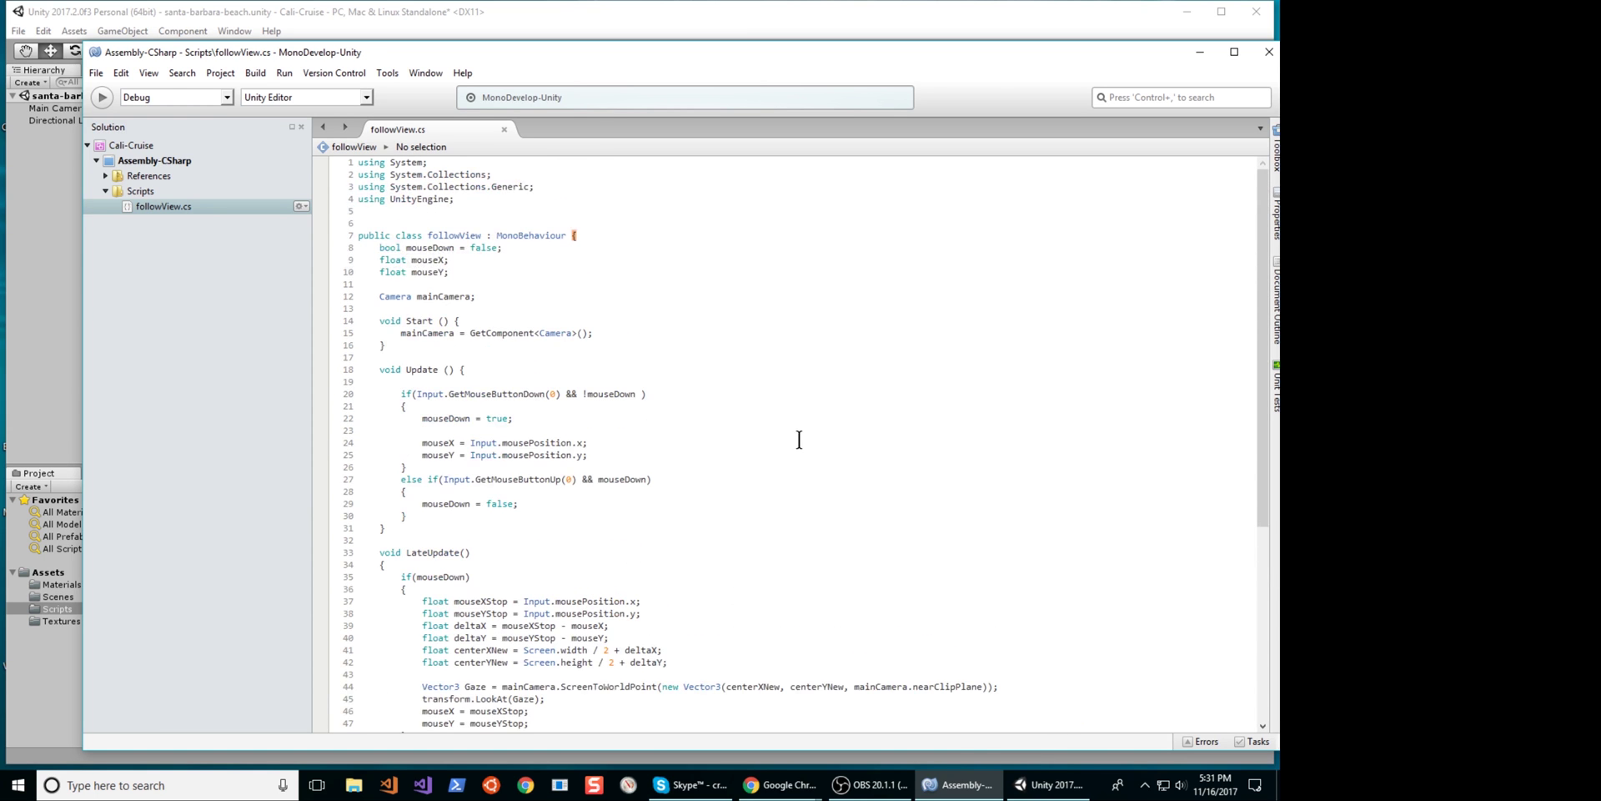
key(alt+Tab)
click(86, 108)
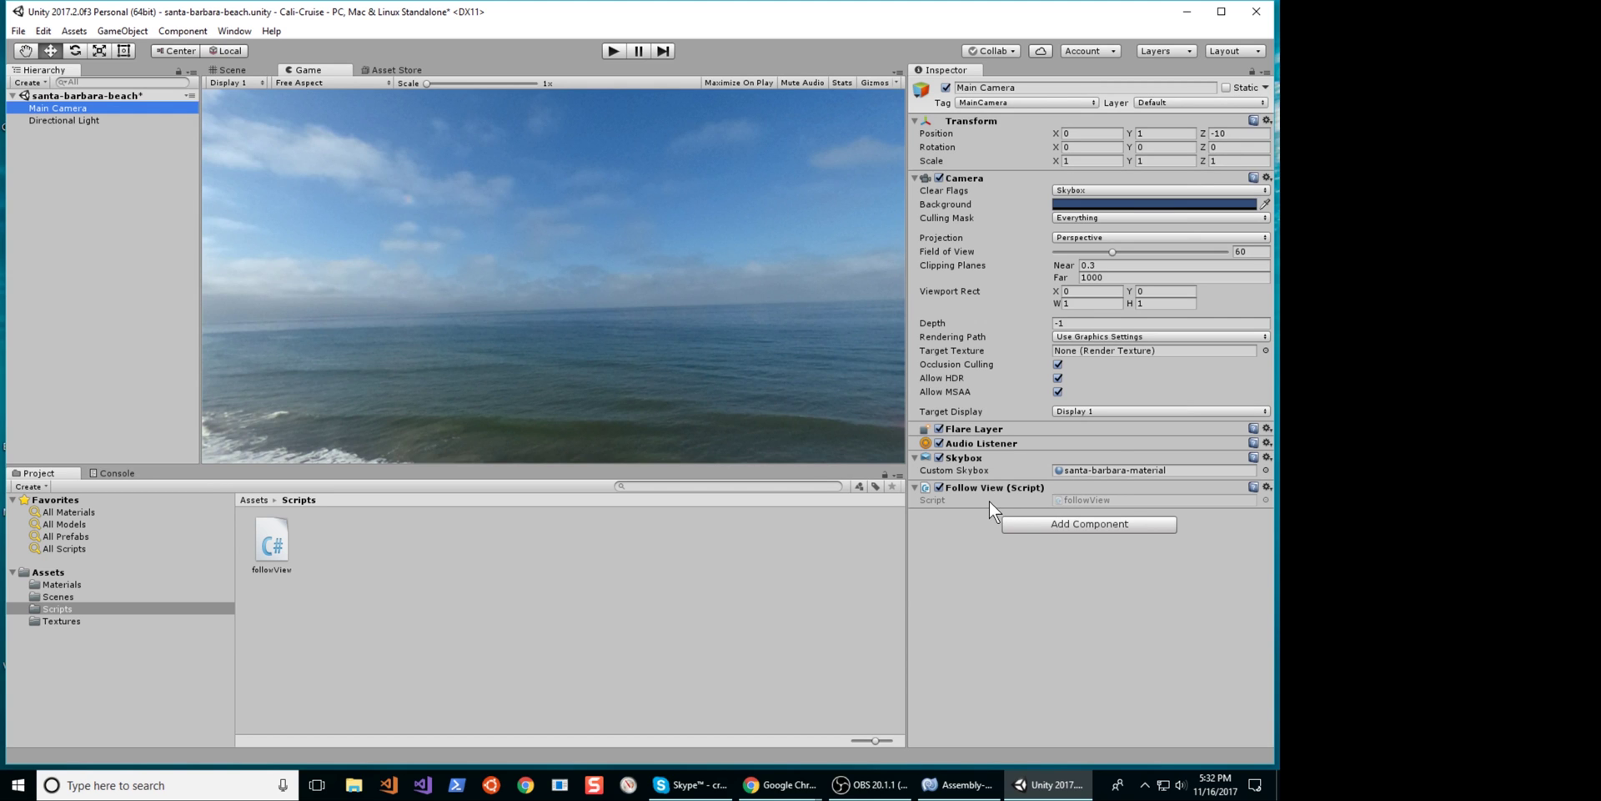
Play the scene, turn the camera toward the cliffs, and enlarge the Game view
click(611, 51)
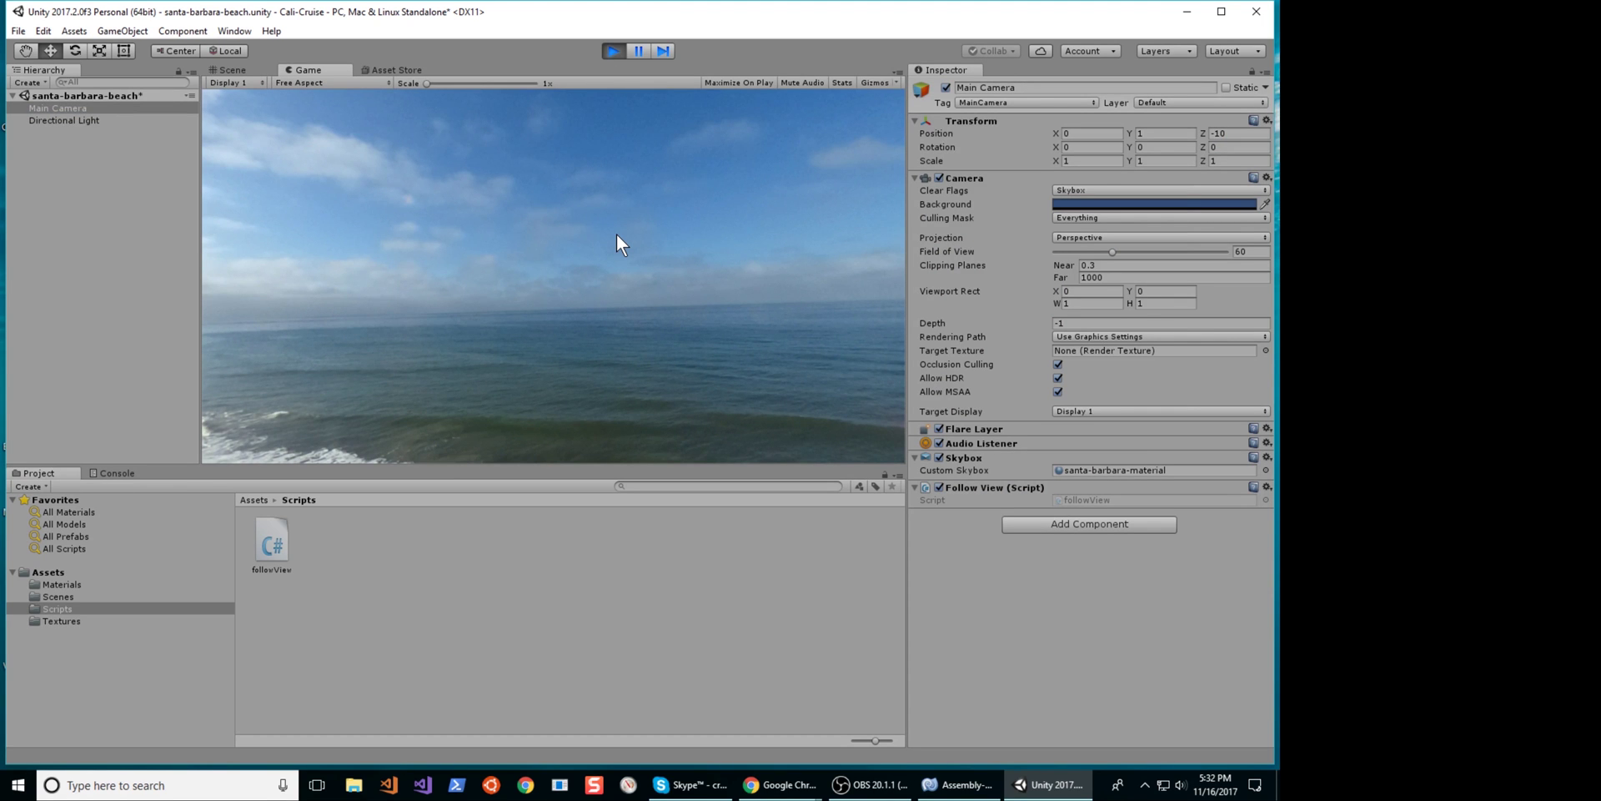
drag(618, 243, 632, 213)
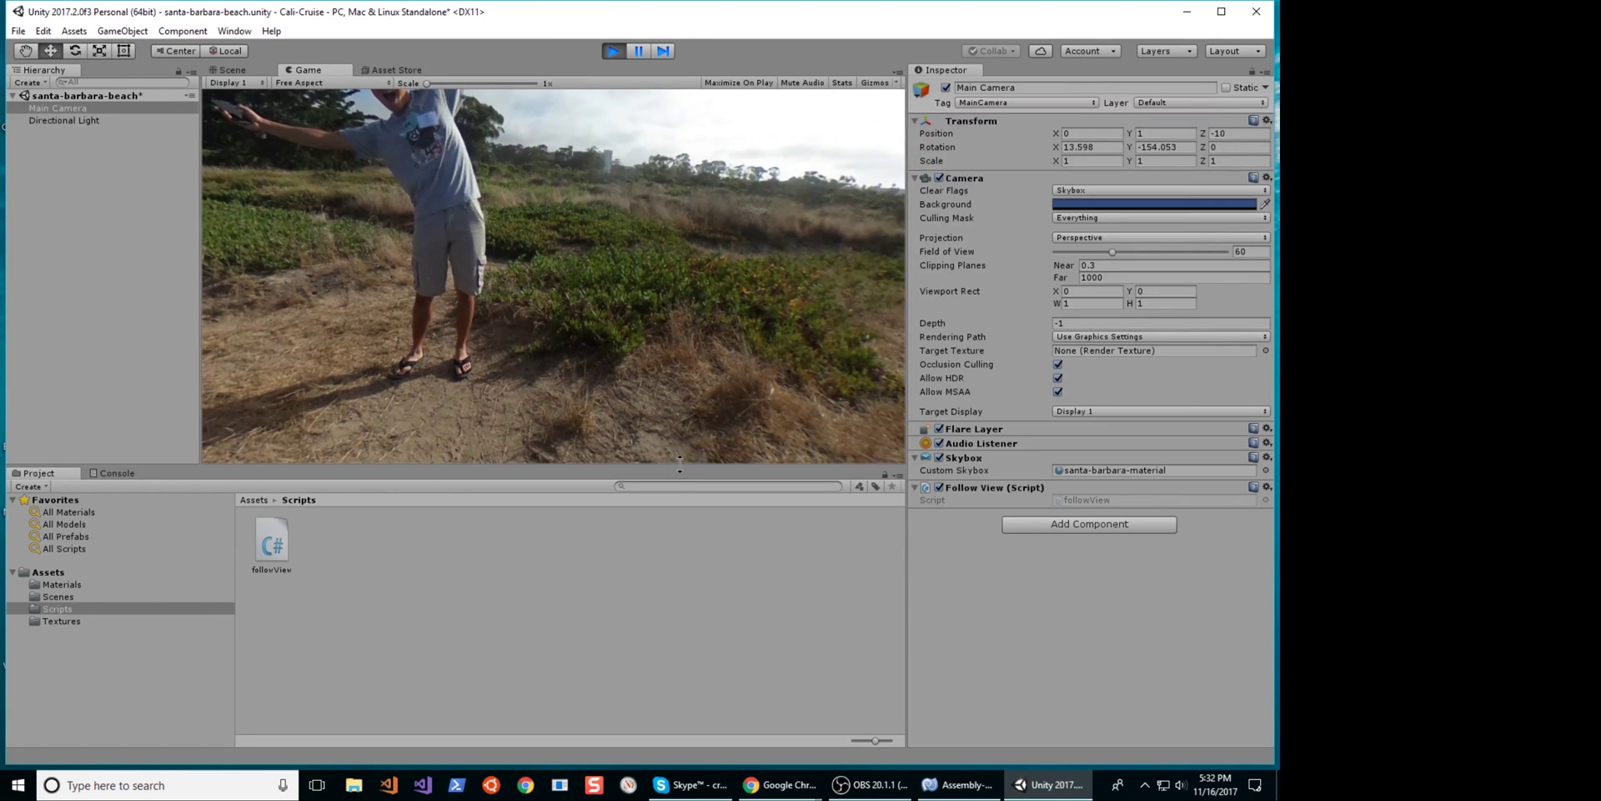
drag(678, 466, 680, 648)
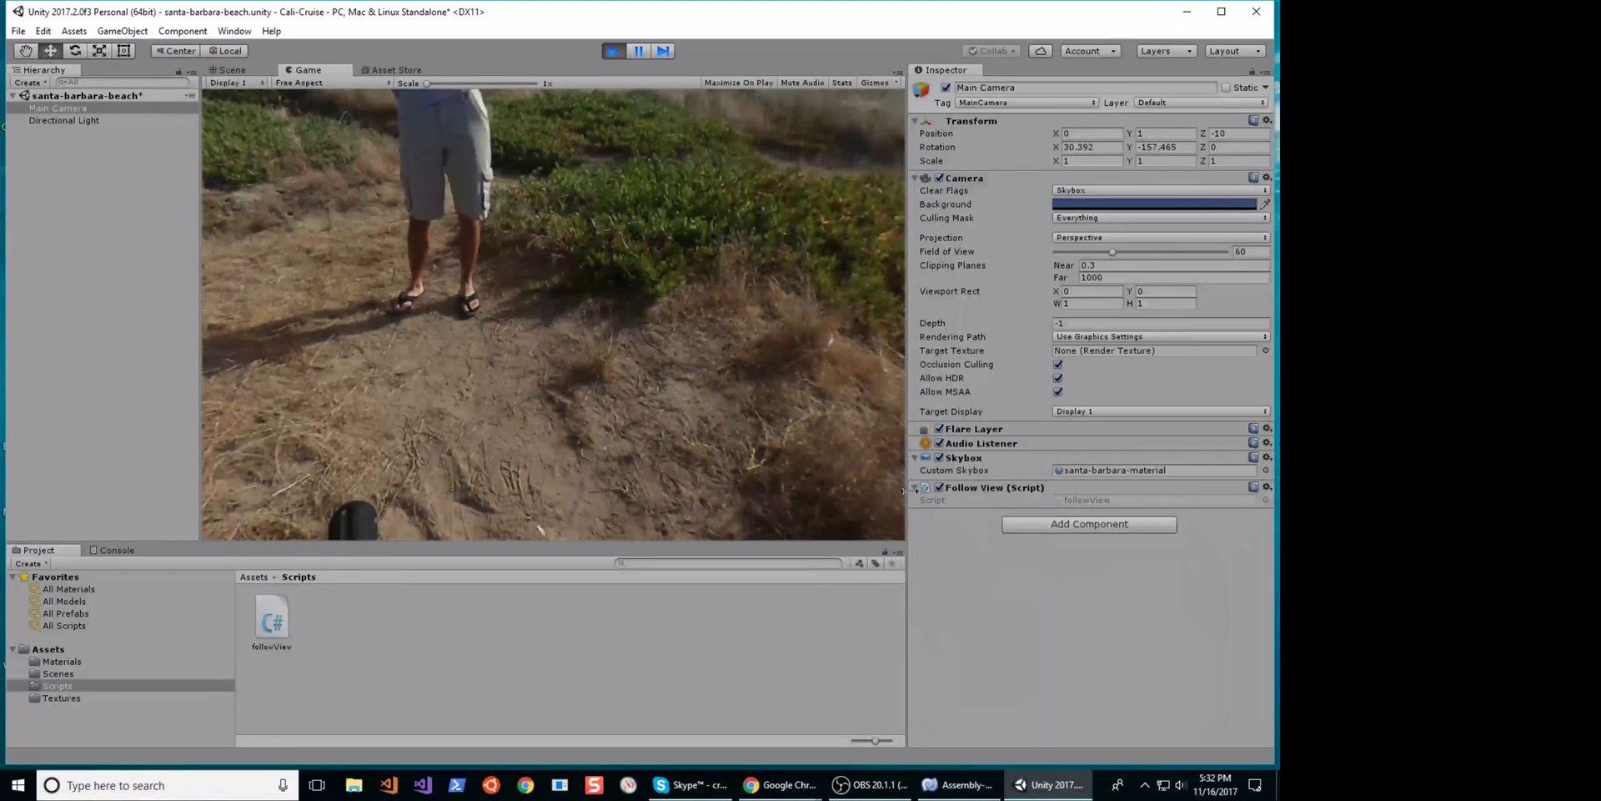
drag(905, 492, 1062, 488)
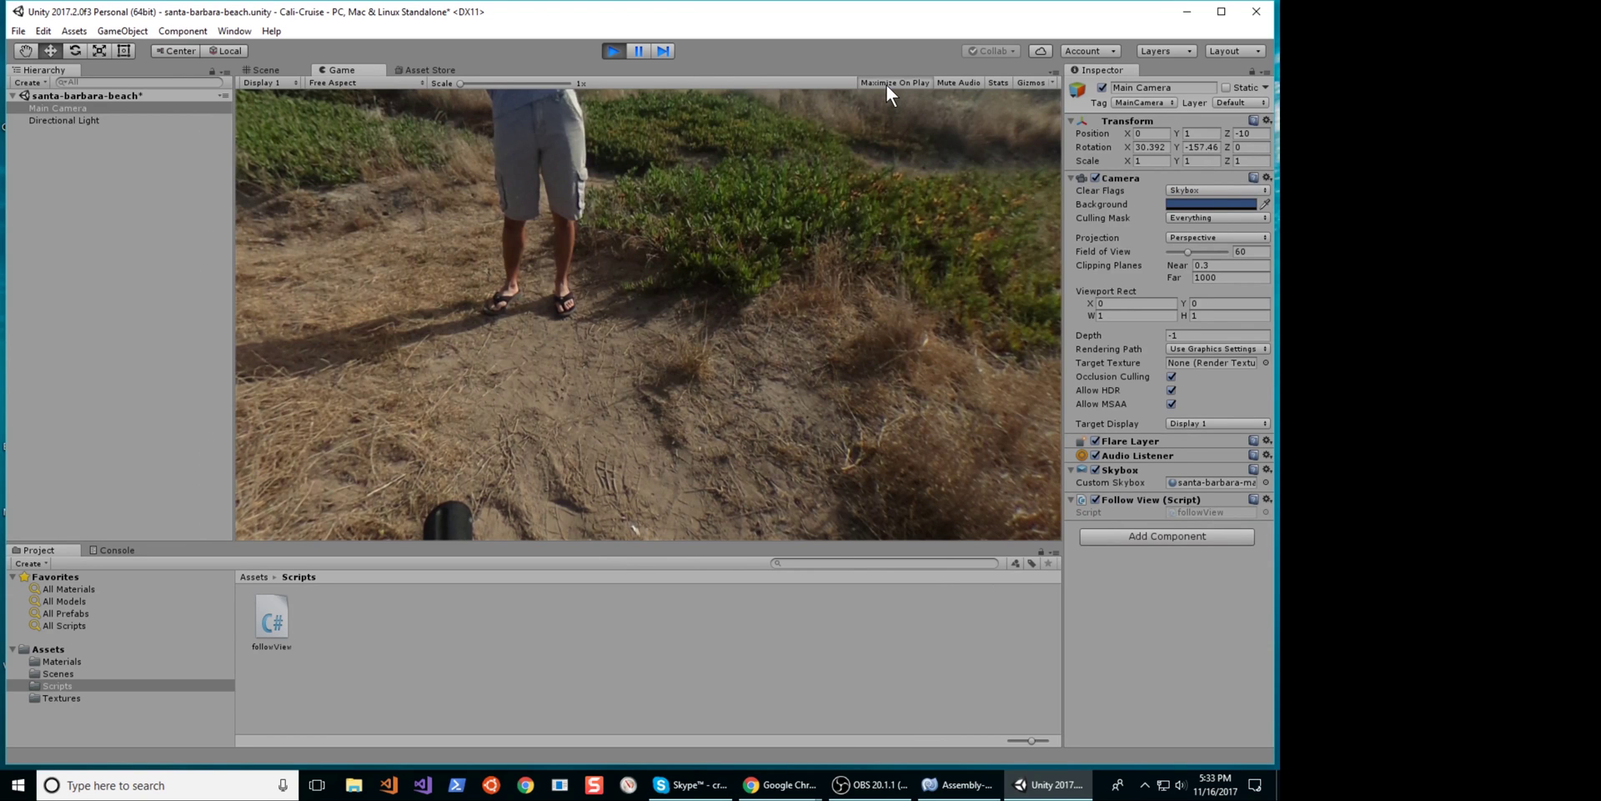
Replay the scene and pan from the ocean across the cliff-top trail to the person with outstretched arms
click(621, 50)
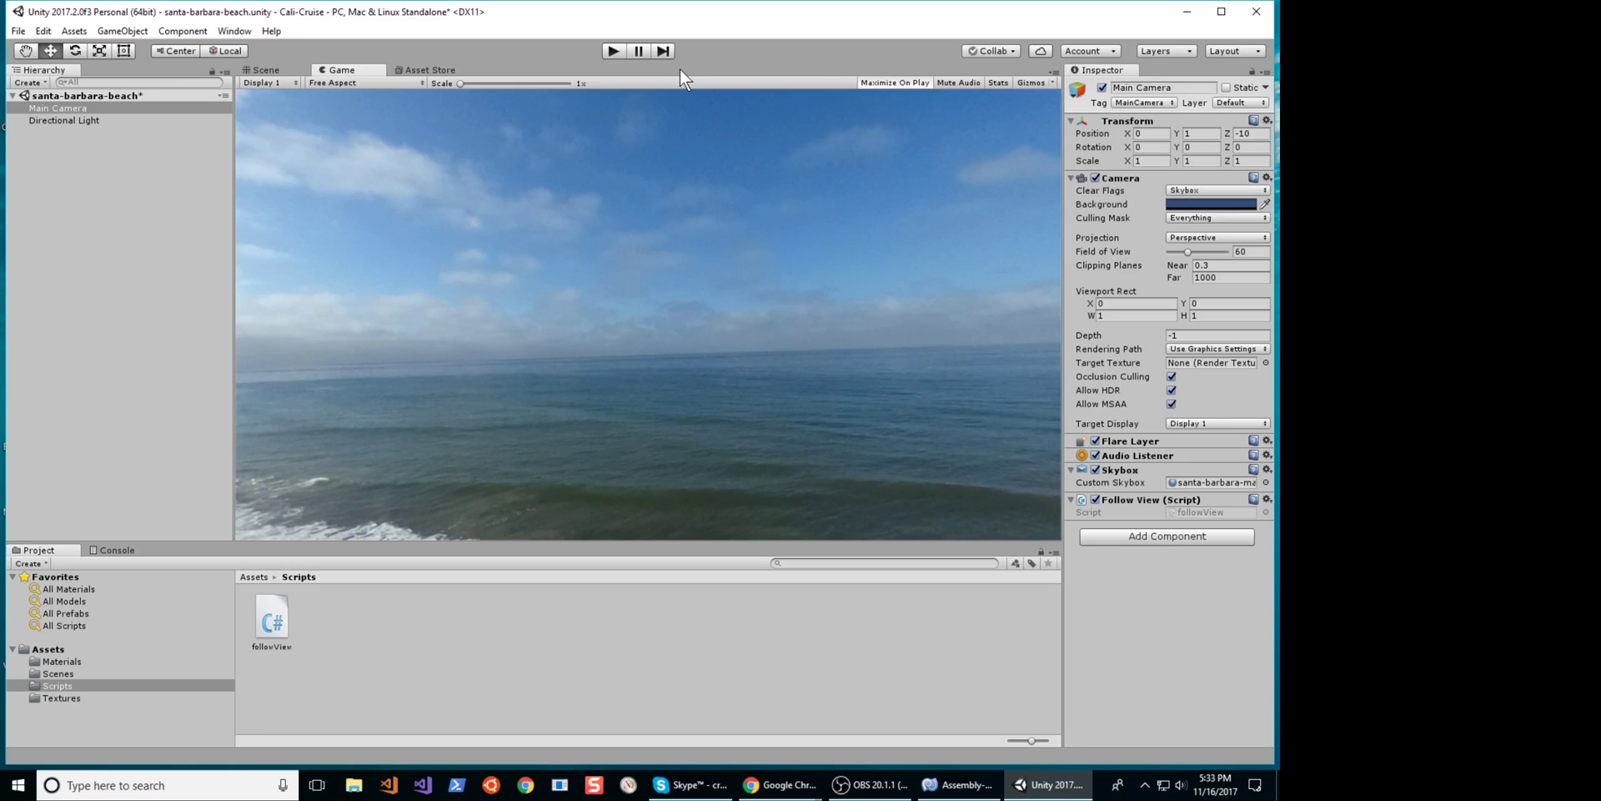
click(609, 48)
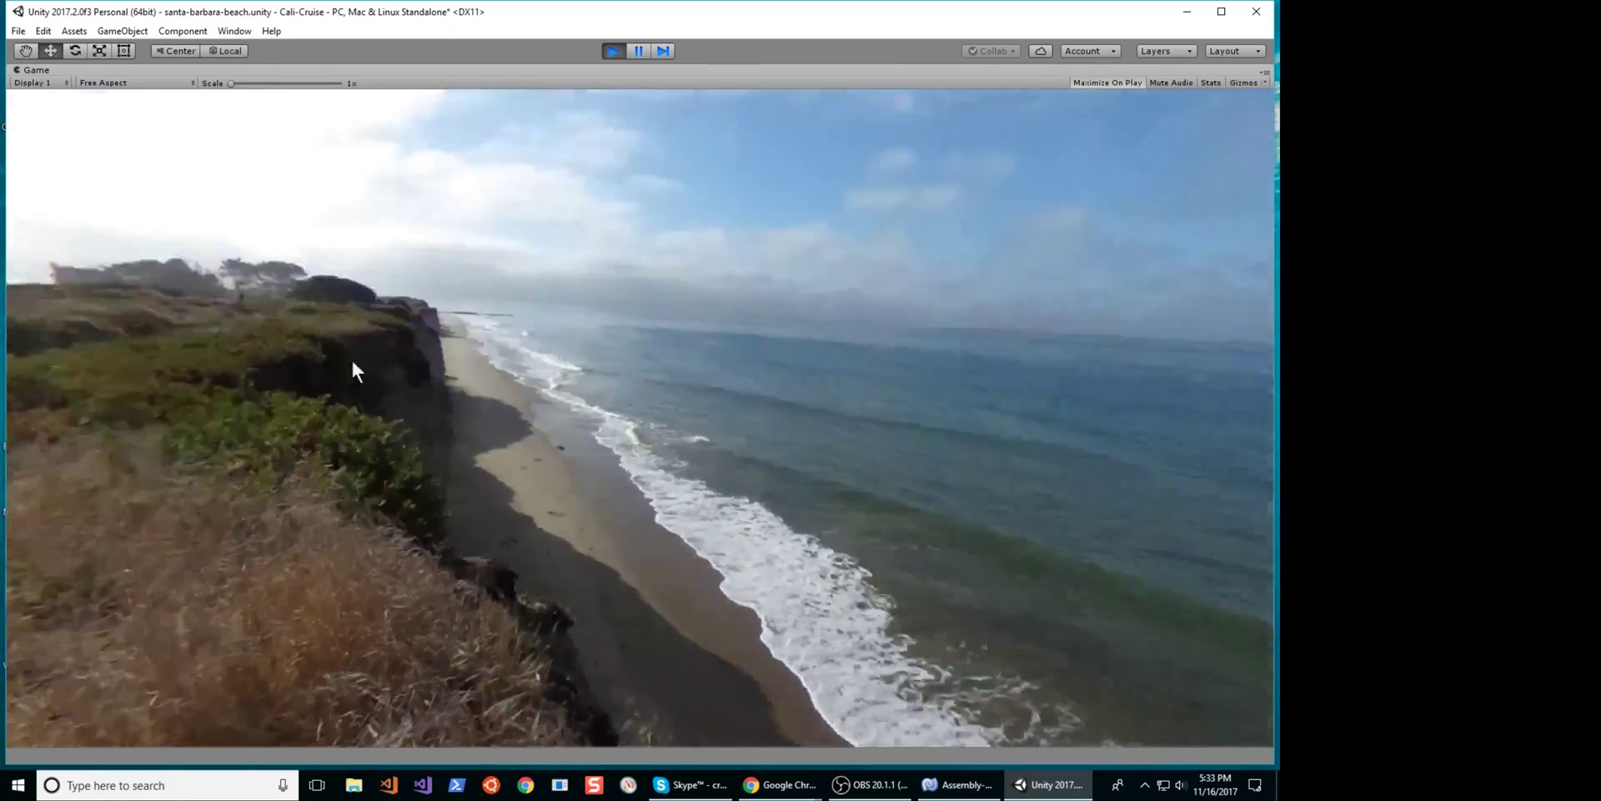
drag(352, 358, 1087, 360)
drag(817, 377, 1157, 211)
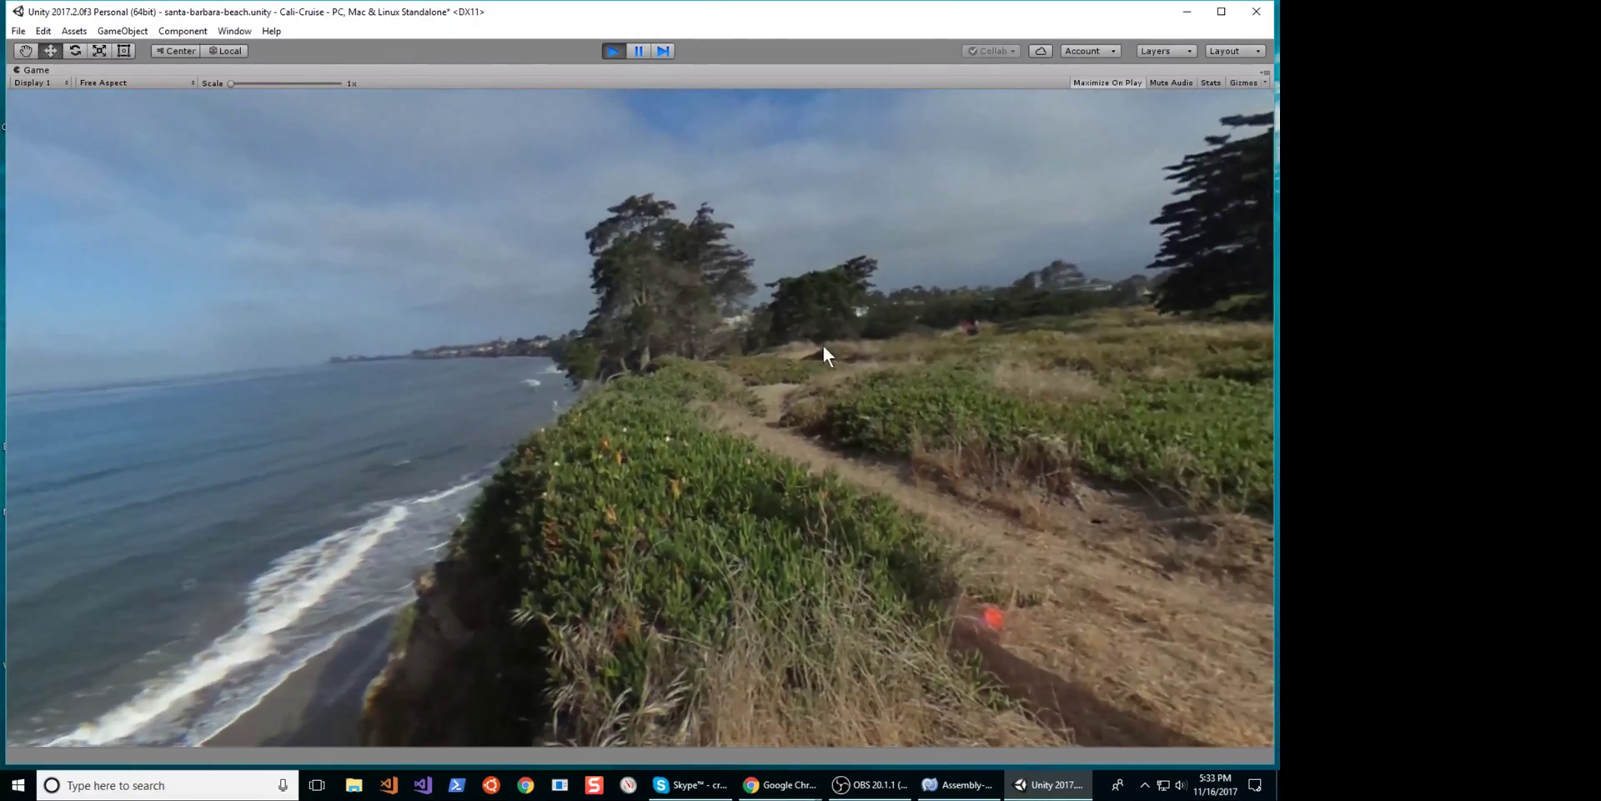
drag(823, 341, 1280, 289)
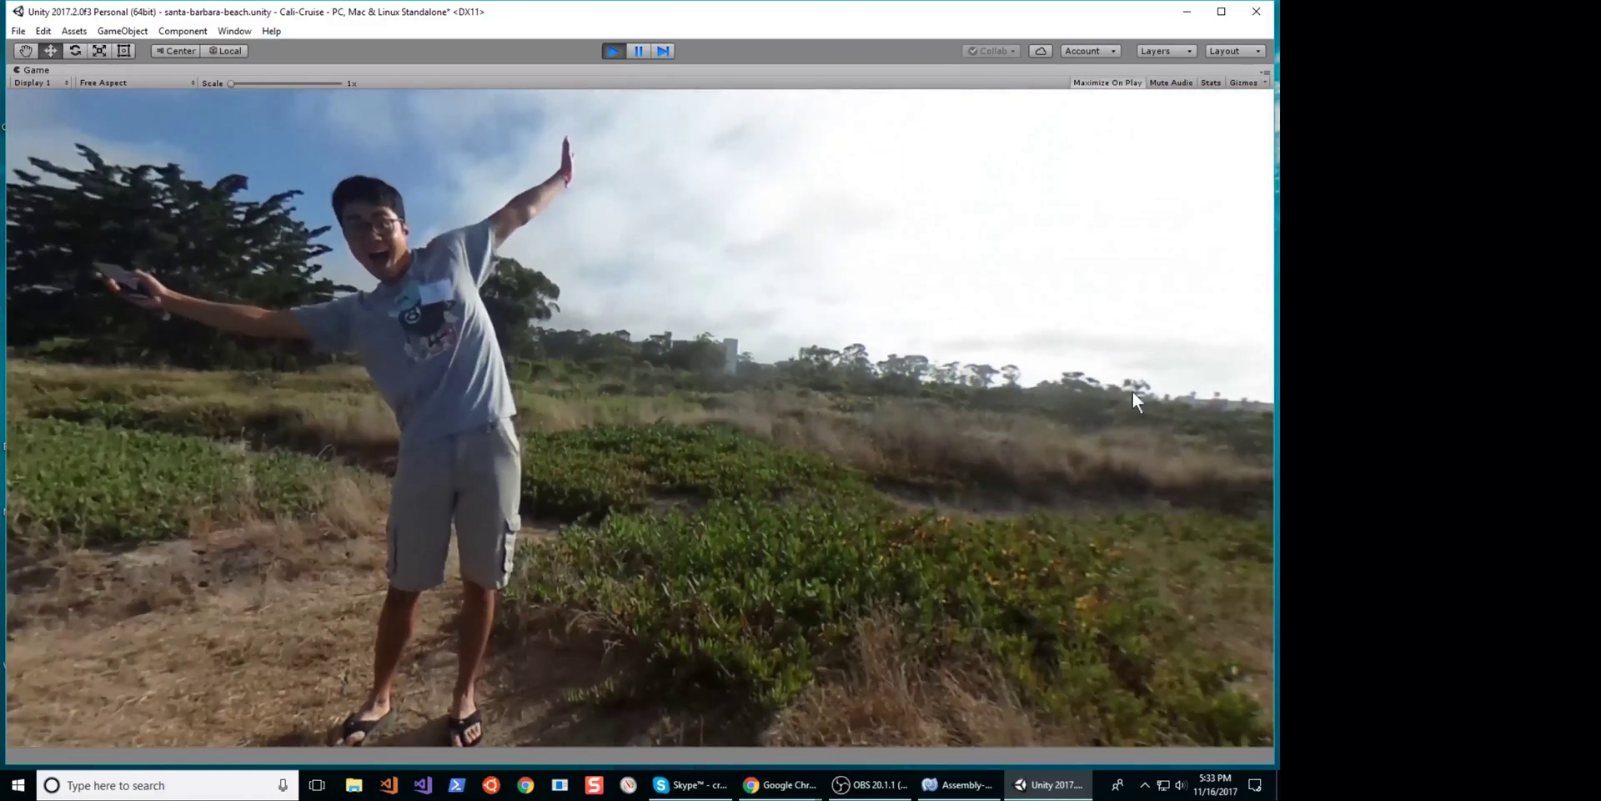